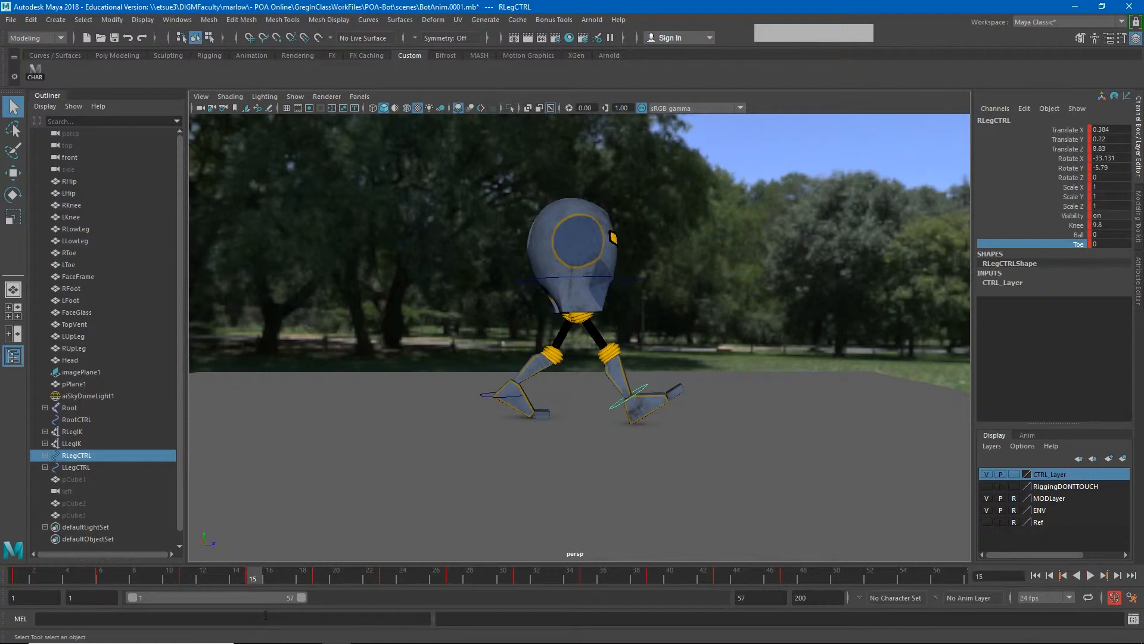
Limit the playback range to frames 15 through 47.
left_click(787, 574)
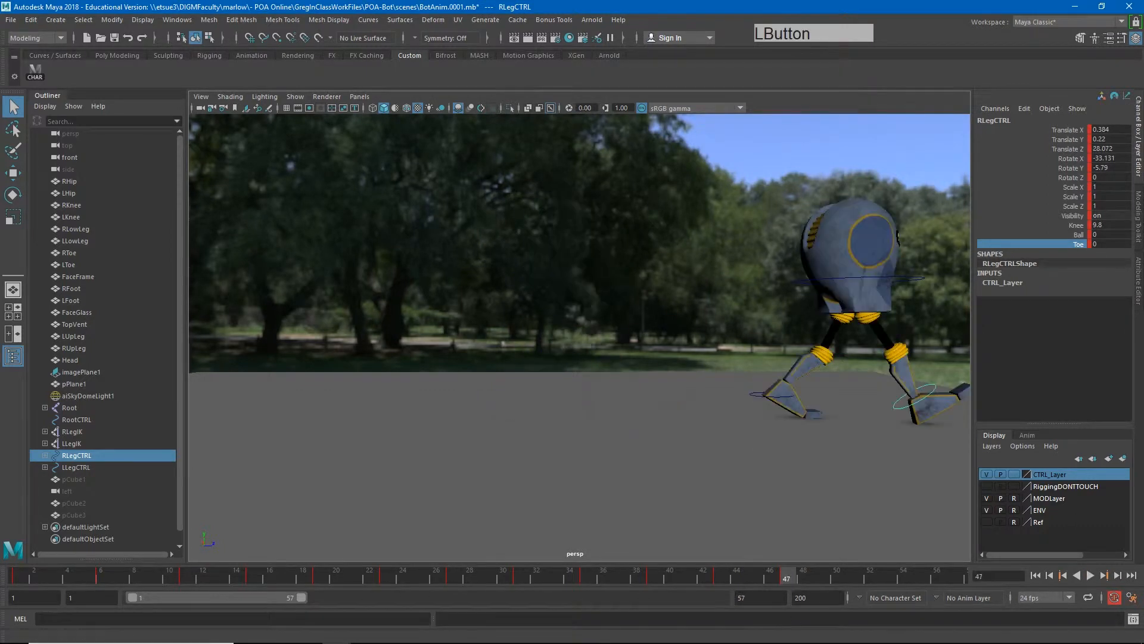
left_click(108, 599)
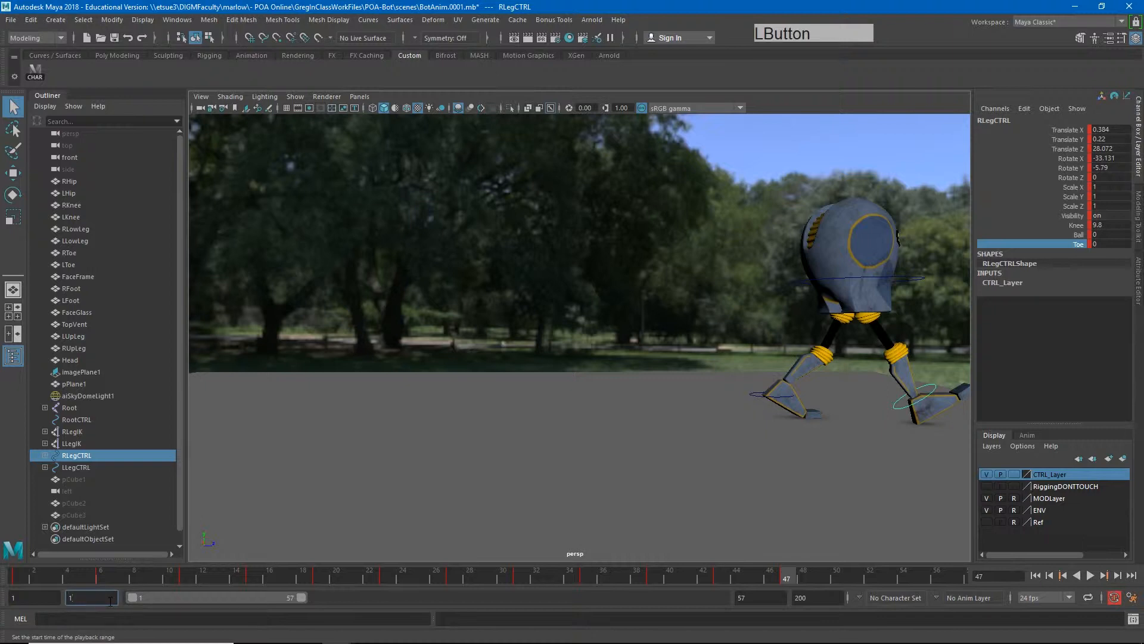
type("5")
key("Return")
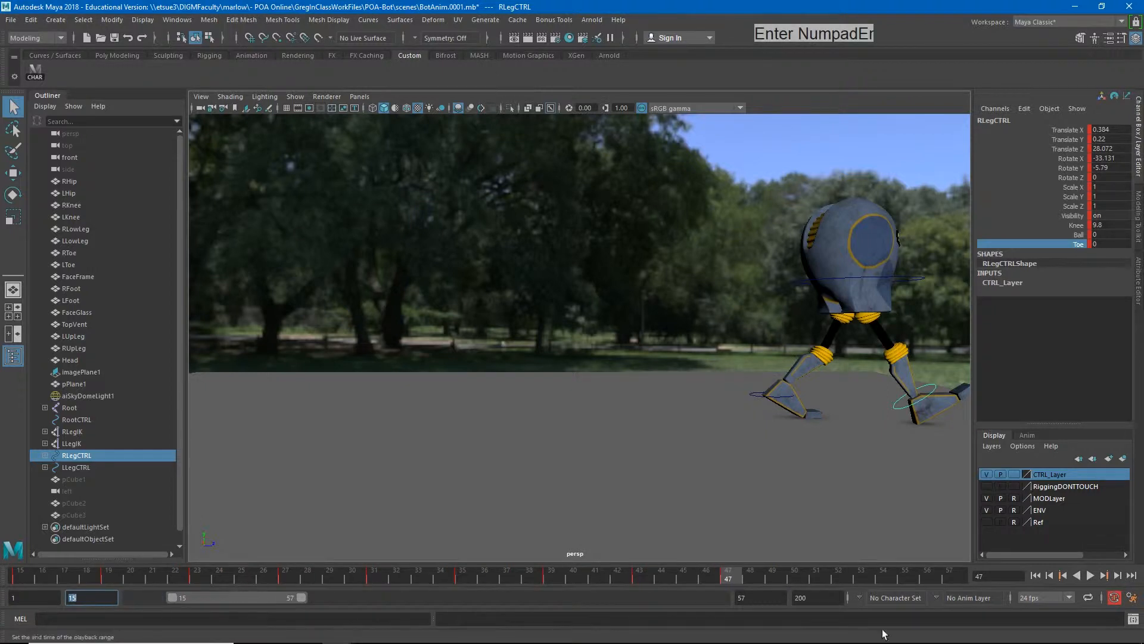
left_click(741, 598)
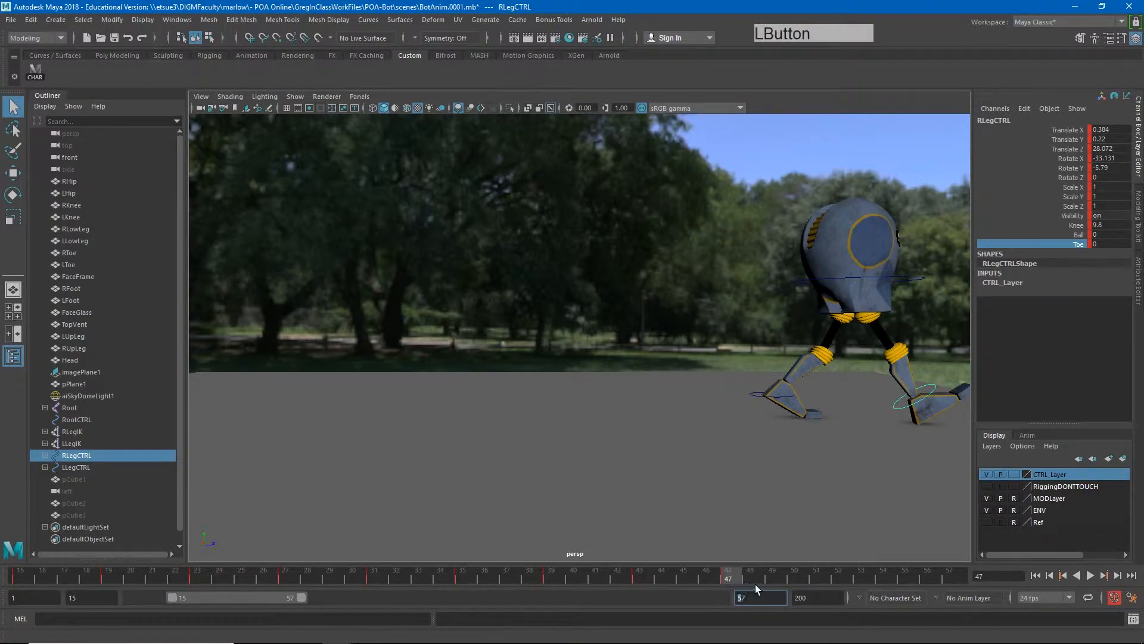
type("47")
key("Return")
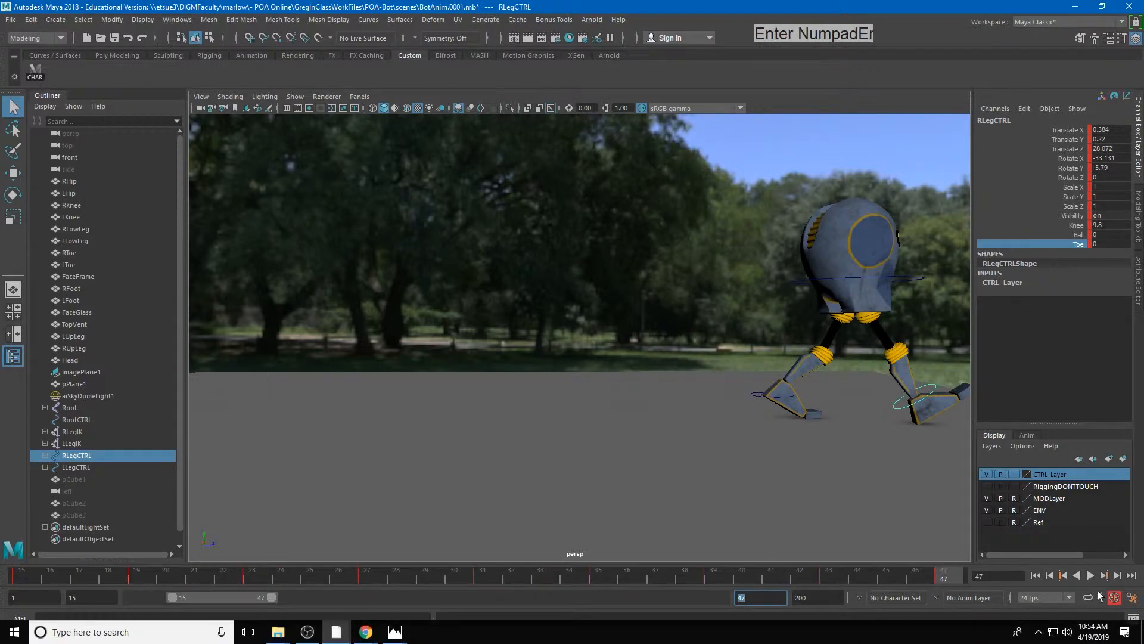
Play the looping walk cycle and view the robot from the front to review its motion.
left_click(1091, 576)
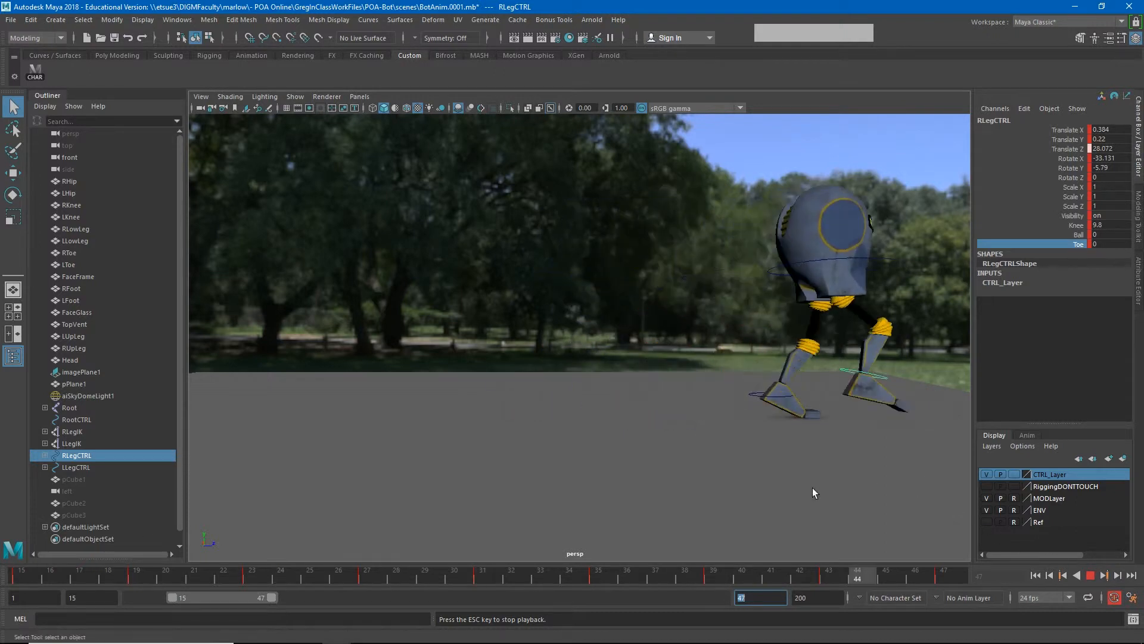
middle_click_drag(736, 440, 598, 438, "alt")
left_click_drag(842, 433, 725, 431, "alt")
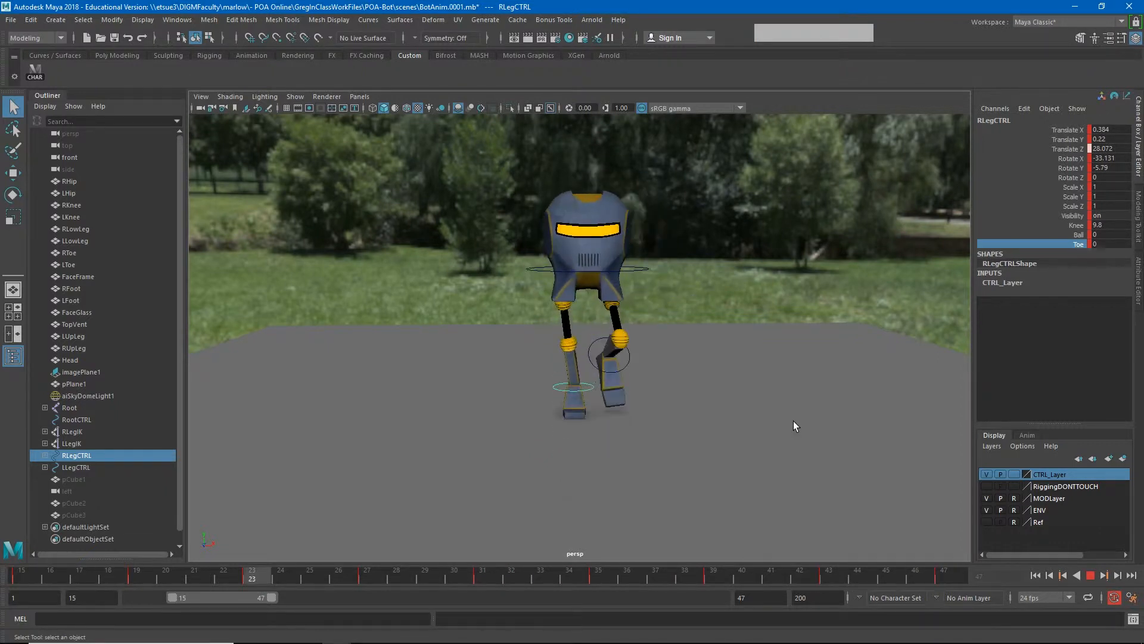
left_click(1091, 574)
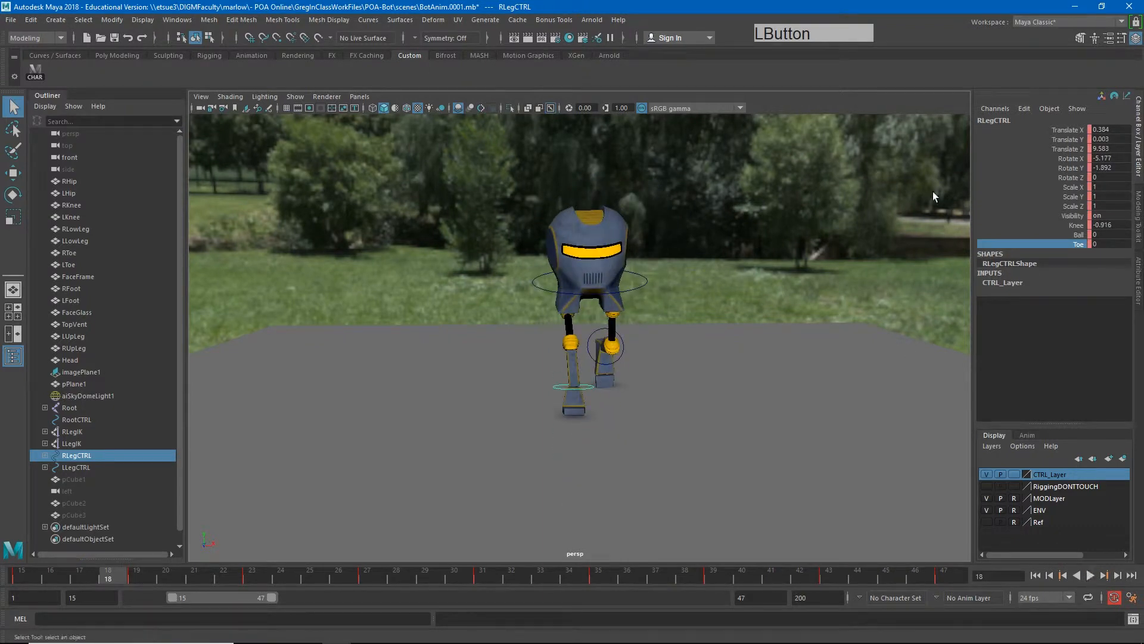
Switch to the Animation workspace and frame the root control's curves to the playback range in the Graph Editor.
left_click(1035, 20)
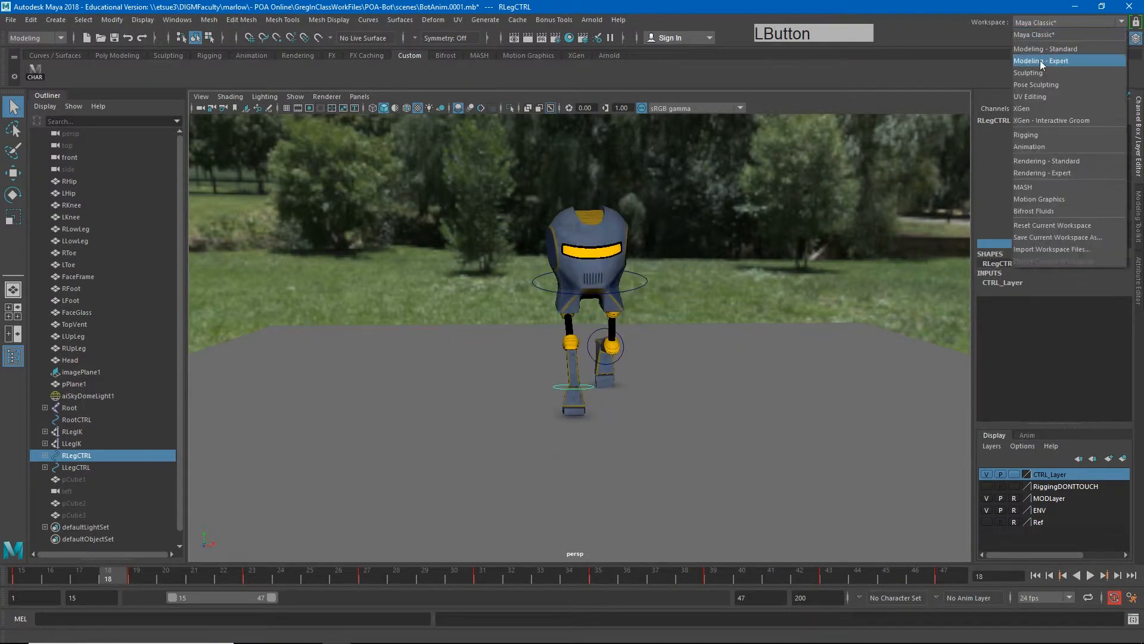
left_click(1034, 147)
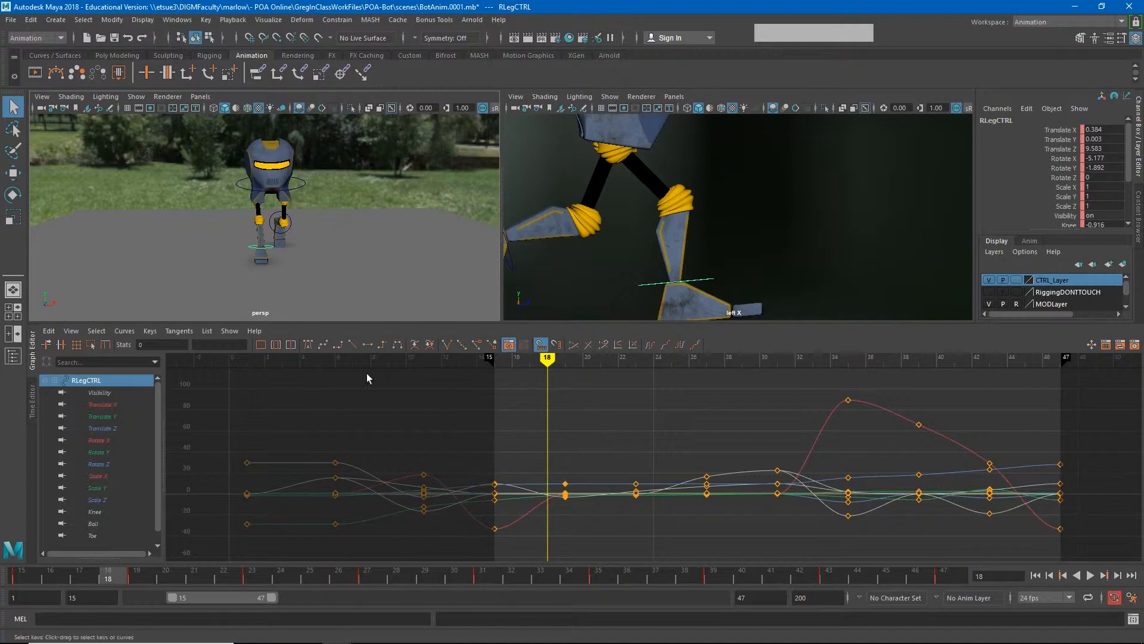
left_click(302, 189)
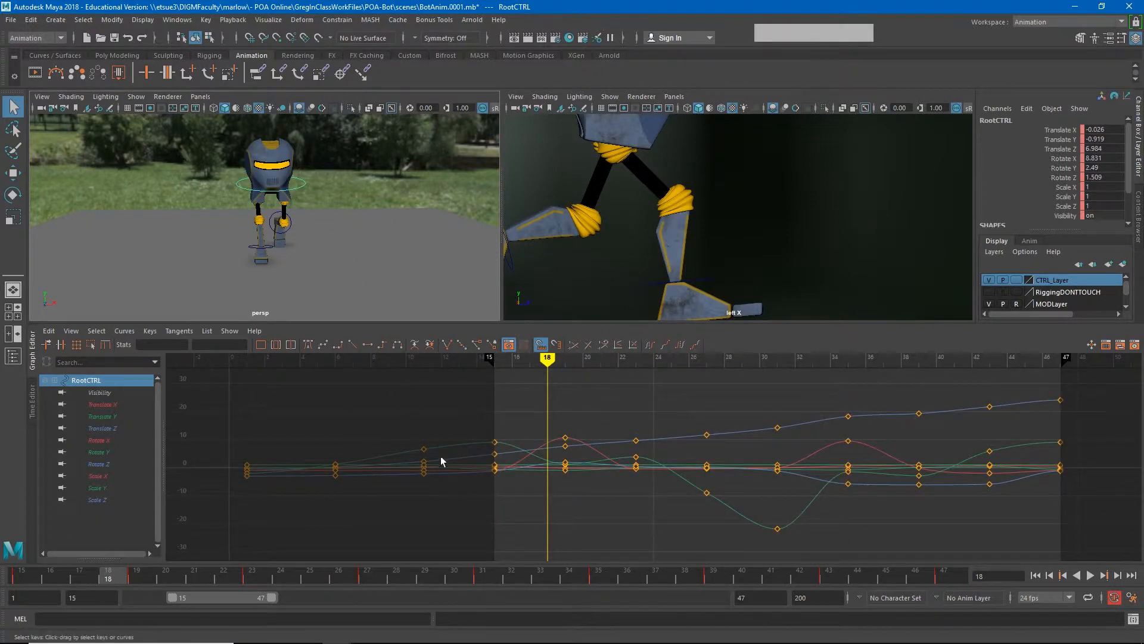
left_click(276, 346)
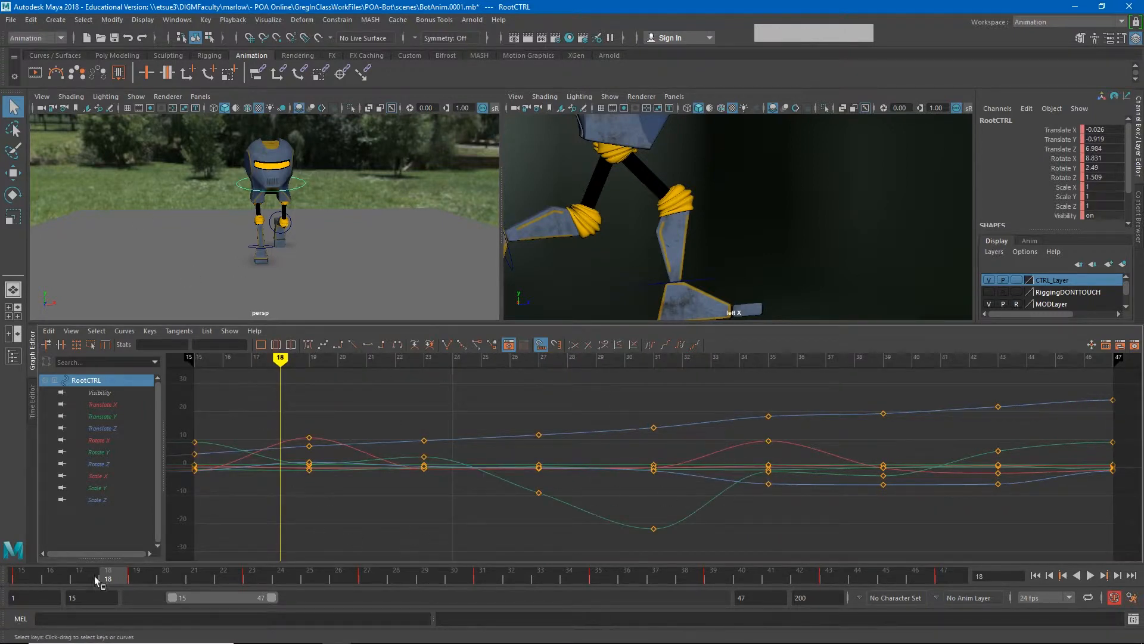
Isolate the root control's Translate X curve and examine the side-to-side weight shift at frames 23 and 39.
left_click(116, 405)
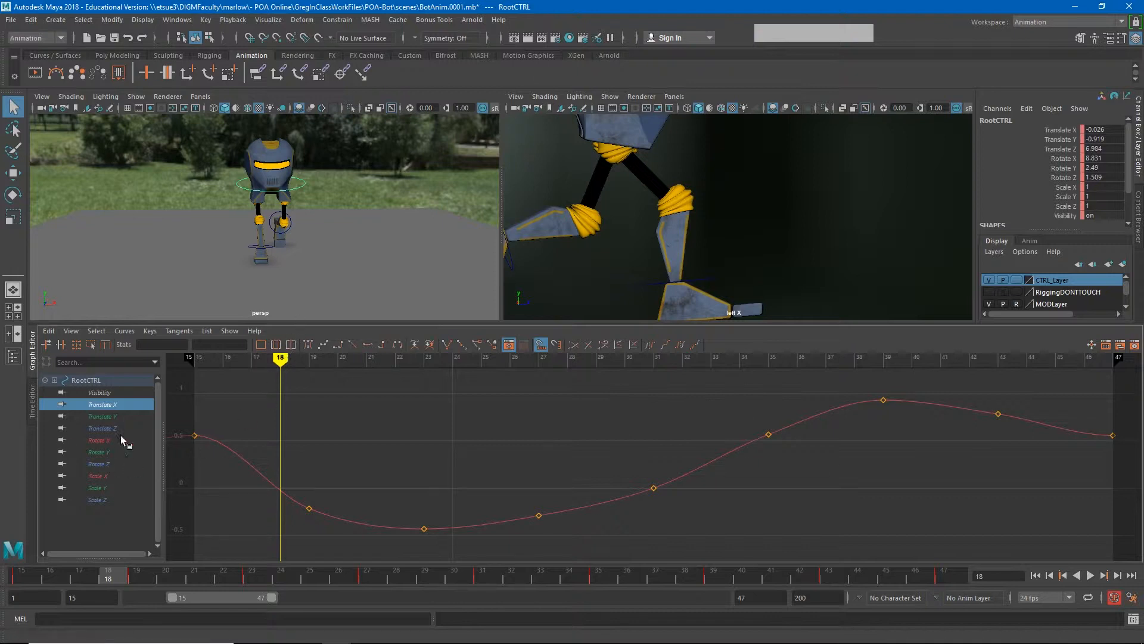
key("w")
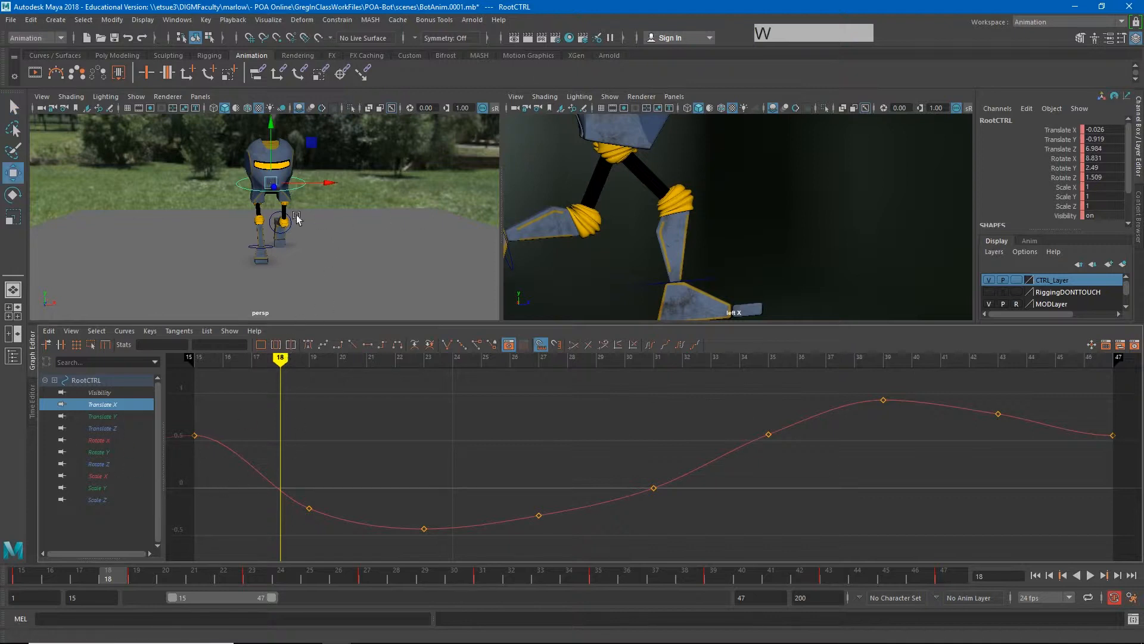
mouse_move(280, 359)
left_mouse_down()
mouse_move(202, 356)
mouse_move(424, 401)
left_mouse_up()
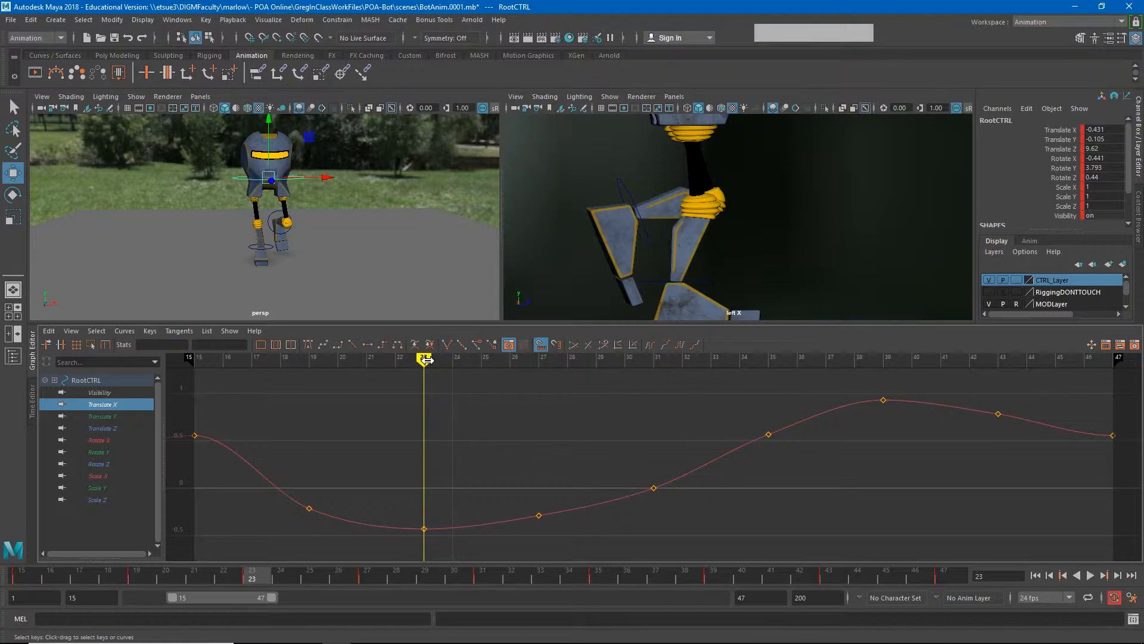
mouse_move(427, 360)
left_mouse_down()
mouse_move(603, 406)
mouse_move(883, 401)
left_mouse_up()
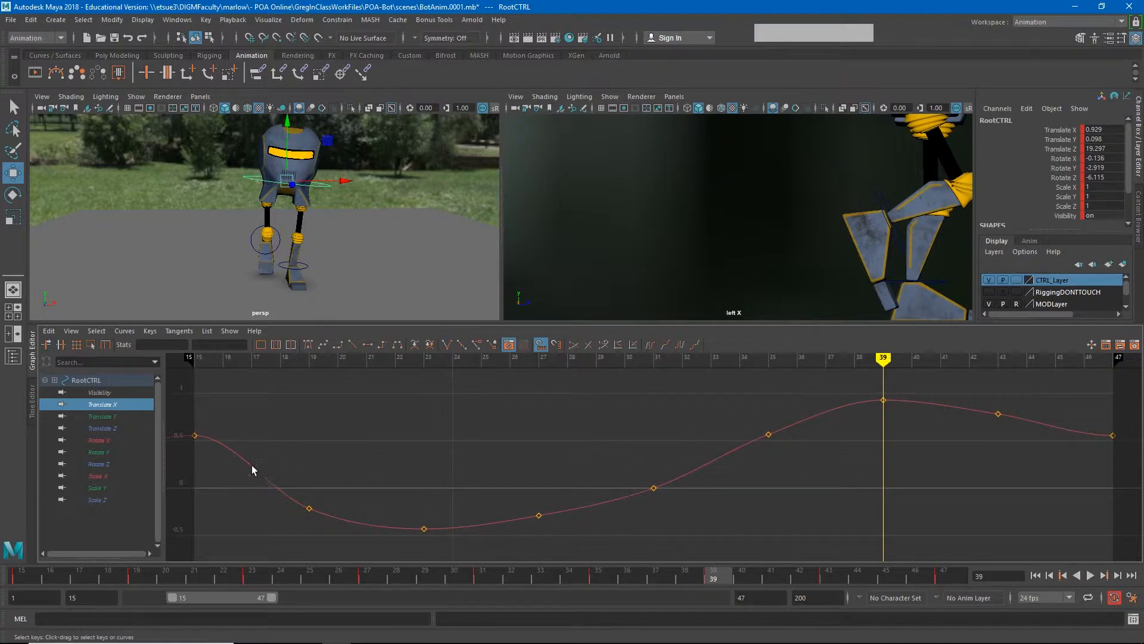
Smooth the Translate X curve by raising the frame 19 key to about -0.1, lowering frame 27 slightly and raising frame 35 to about 0.65.
left_click_drag(249, 459, 335, 540)
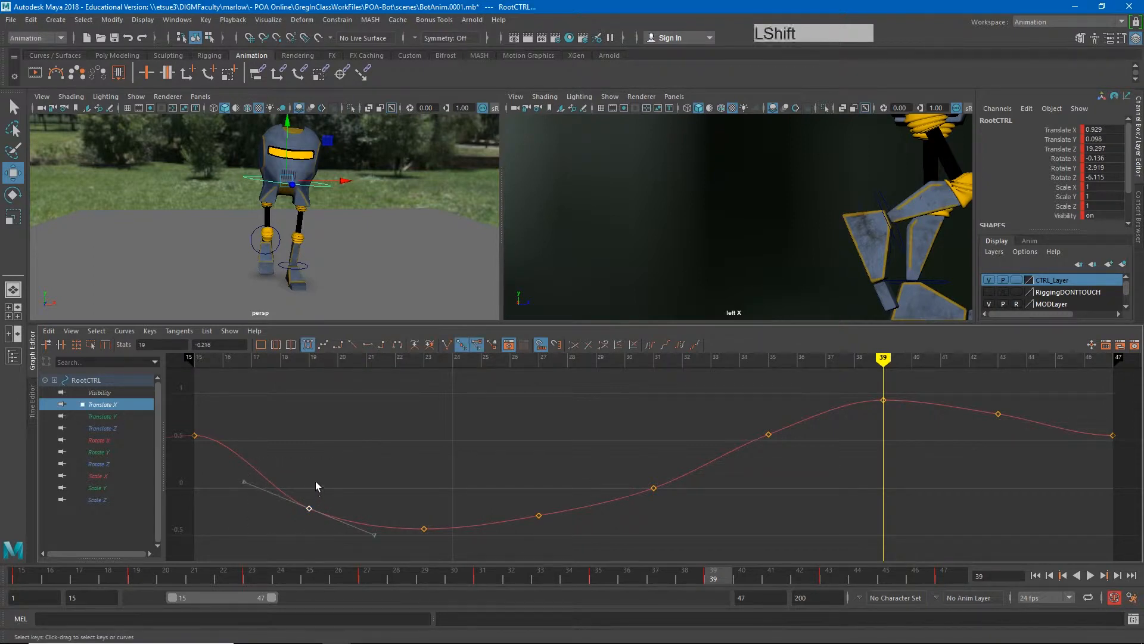
middle_click_drag(316, 484, 312, 470, "shift")
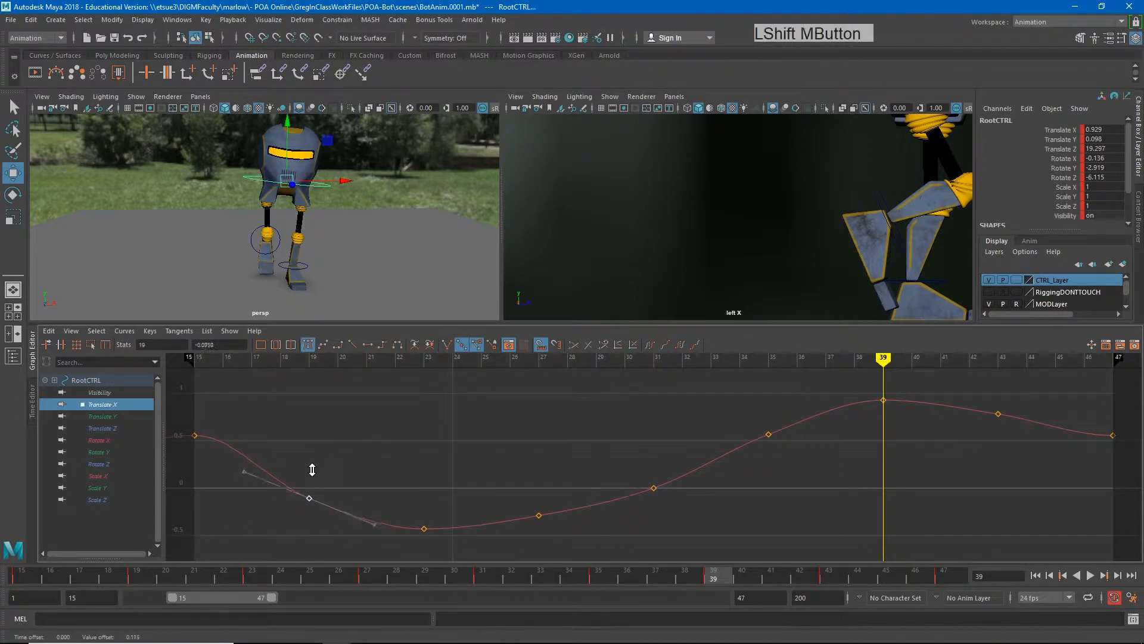
left_click_drag(524, 489, 572, 549)
middle_click_drag(556, 467, 569, 480, "shift")
left_click_drag(736, 411, 802, 485)
middle_click_drag(803, 485, 805, 482, "shift")
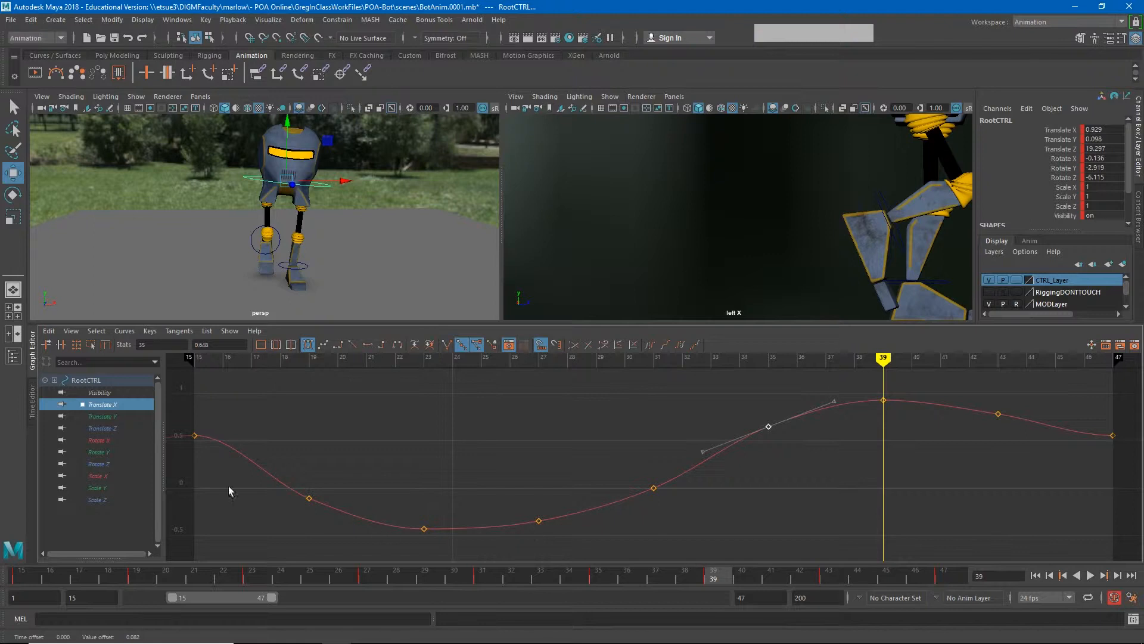
Lower the root control's Translate Y keys at frames 31 through 43 together by about 0.09.
left_click(99, 416)
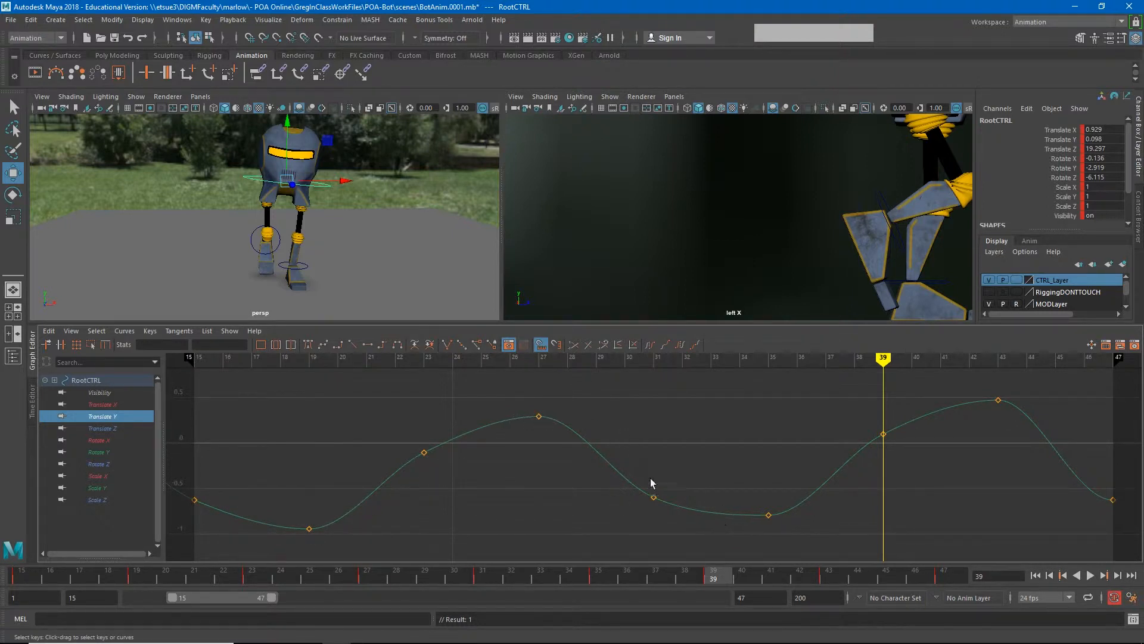
left_click_drag(619, 381, 1049, 554)
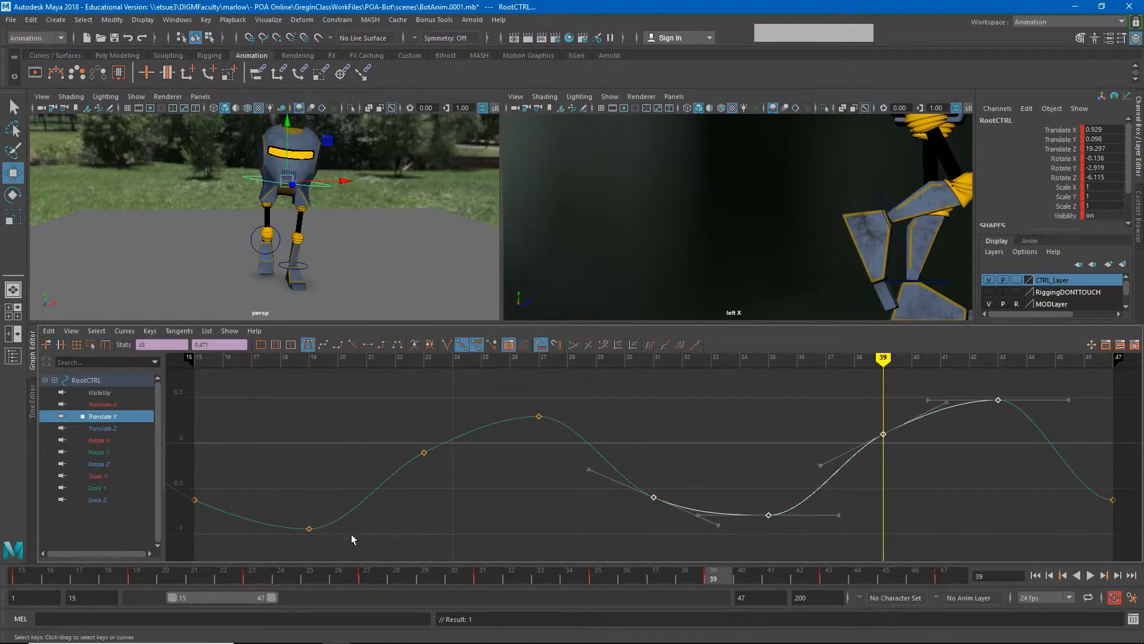
middle_click_drag(754, 422, 751, 437, "shift")
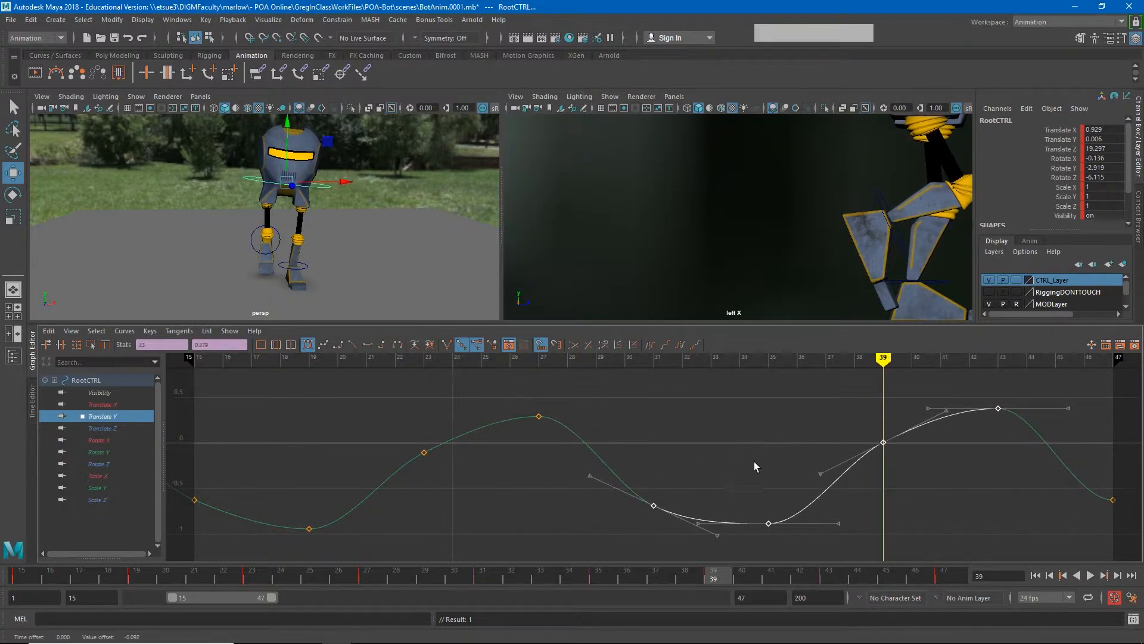
Even out the root control's Translate Z curve by lowering the frame 35 key to about 17.67 and raising the frame 39 key by about 0.46.
left_click(117, 428)
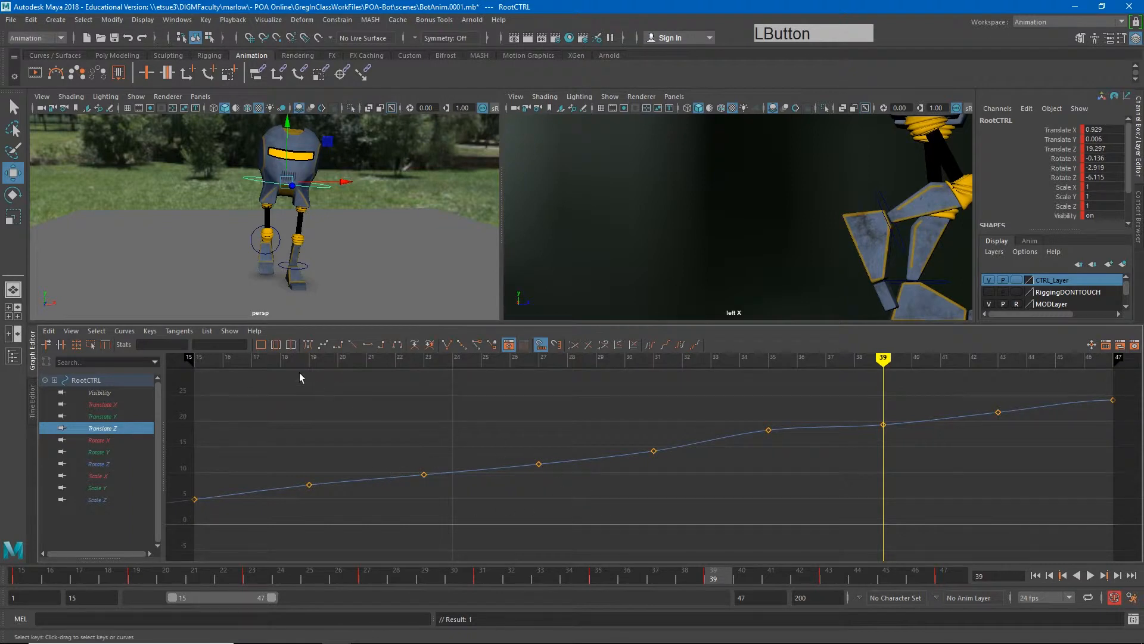
right_click_drag(761, 490, 691, 486, "alt+shift")
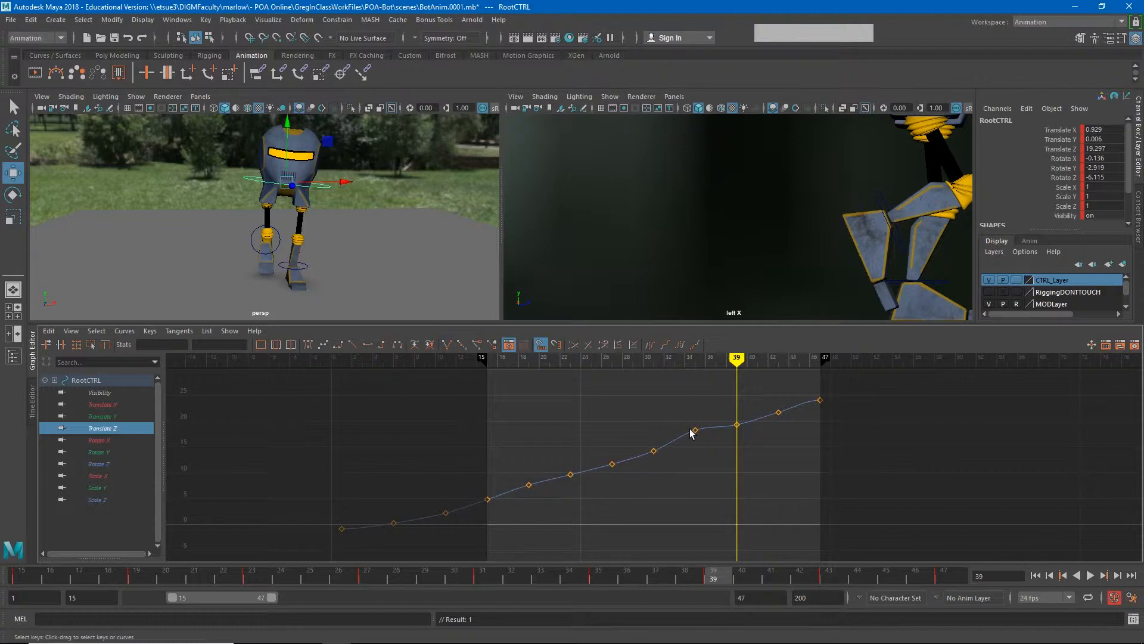
left_click_drag(737, 365, 695, 365)
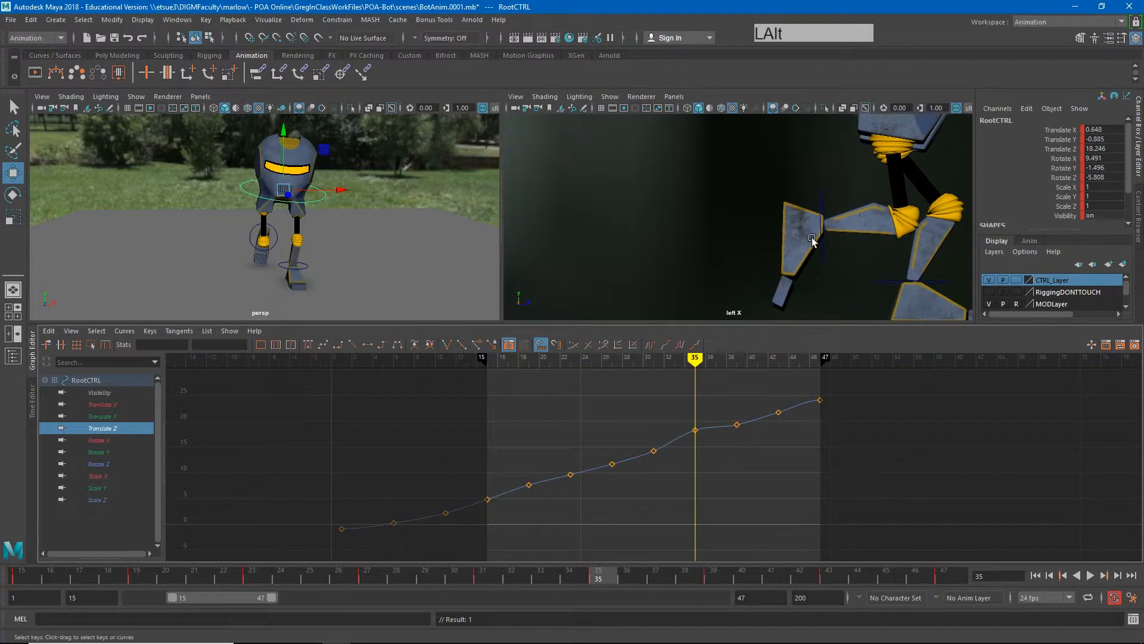
mouse_move(848, 234)
right_mouse_down("alt")
mouse_move(736, 224)
mouse_move(759, 225)
right_mouse_up("alt")
middle_click_drag(759, 224, 735, 254, "alt")
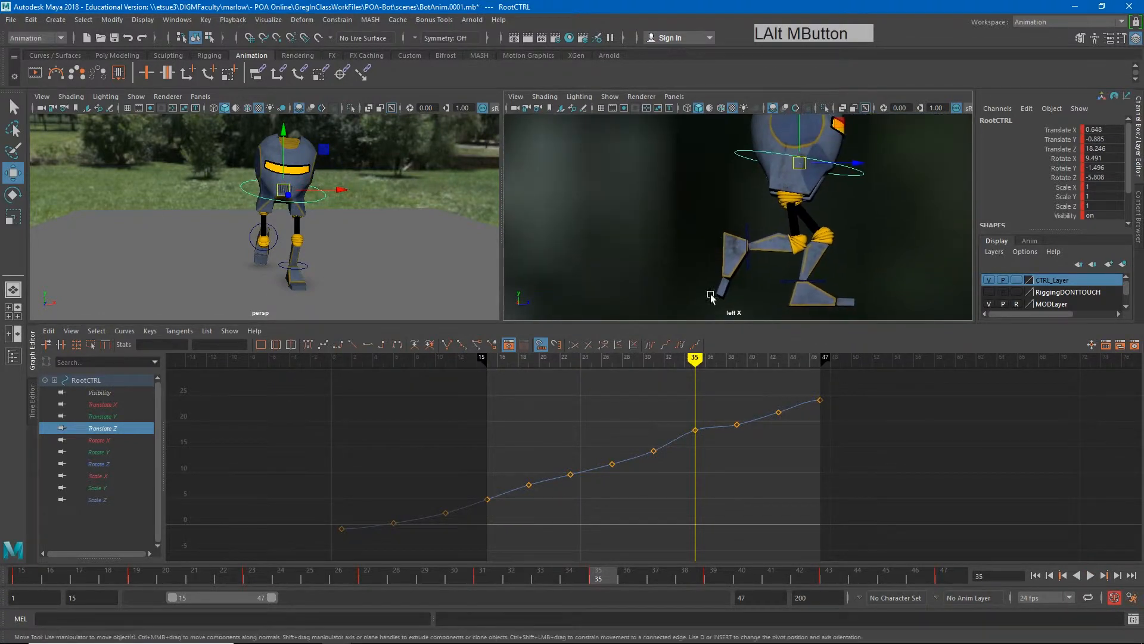
mouse_move(700, 358)
left_mouse_down()
mouse_move(630, 358)
mouse_move(705, 361)
mouse_move(695, 369)
mouse_move(703, 423)
left_mouse_up()
middle_click_drag(702, 446, 700, 450, "shift")
left_click_drag(715, 388, 759, 441)
middle_click_drag(749, 457, 748, 450, "shift")
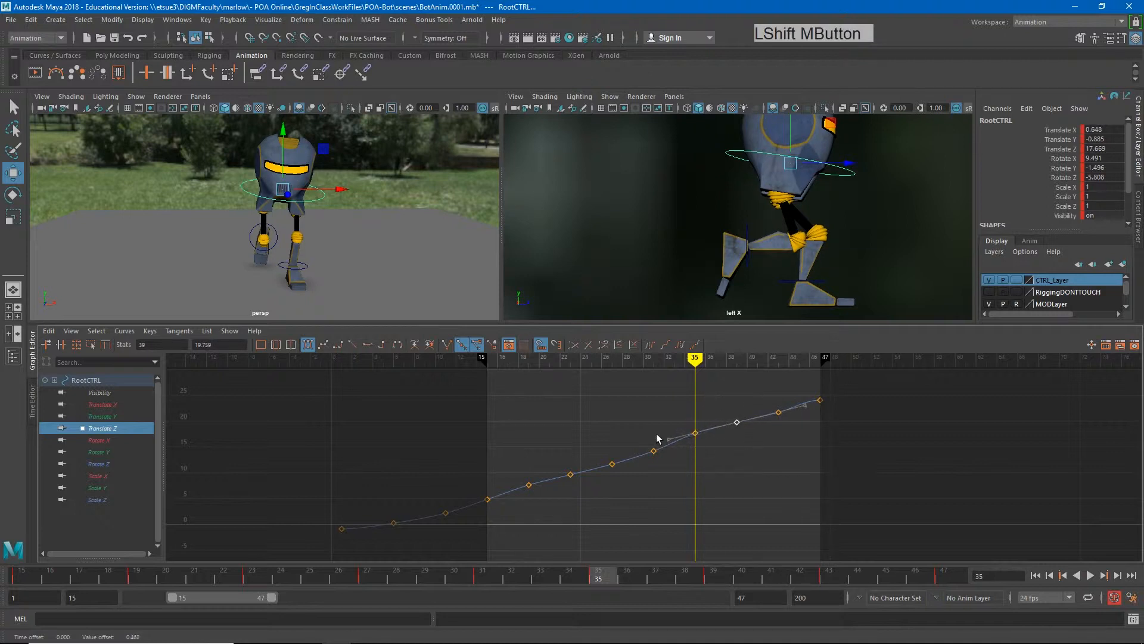
Fine-tune the Translate Z curve around frame 35 and raise its frame 43 key by about 0.23.
left_click_drag(686, 414, 718, 447)
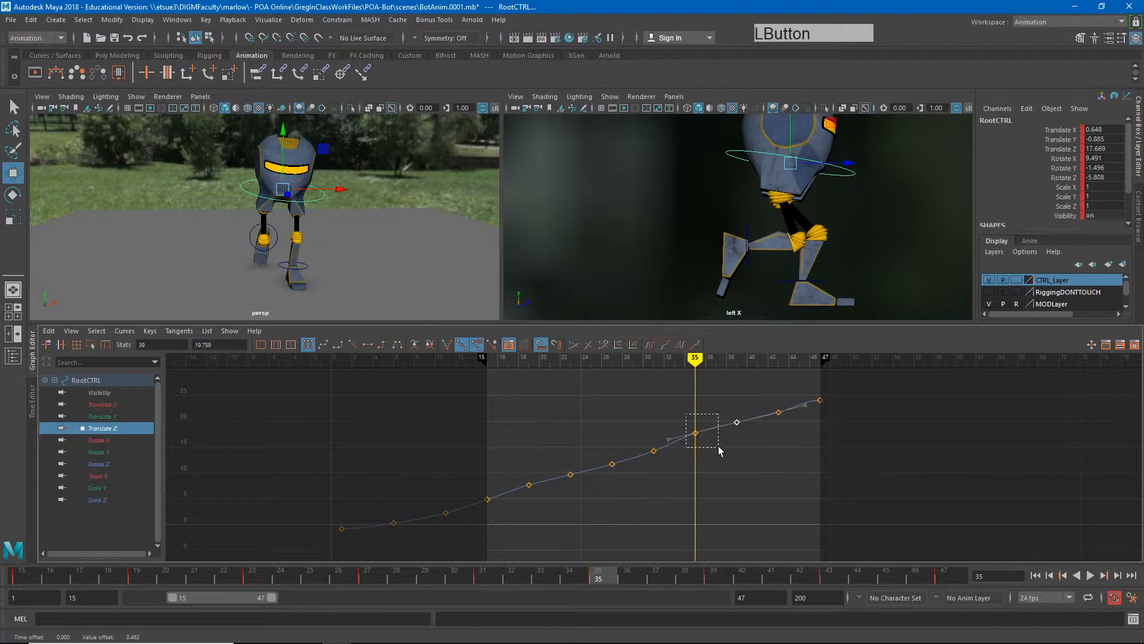
middle_click_drag(715, 440, 713, 448, "shift")
left_click_drag(765, 400, 787, 426)
middle_click_drag(789, 450, 790, 441, "shift")
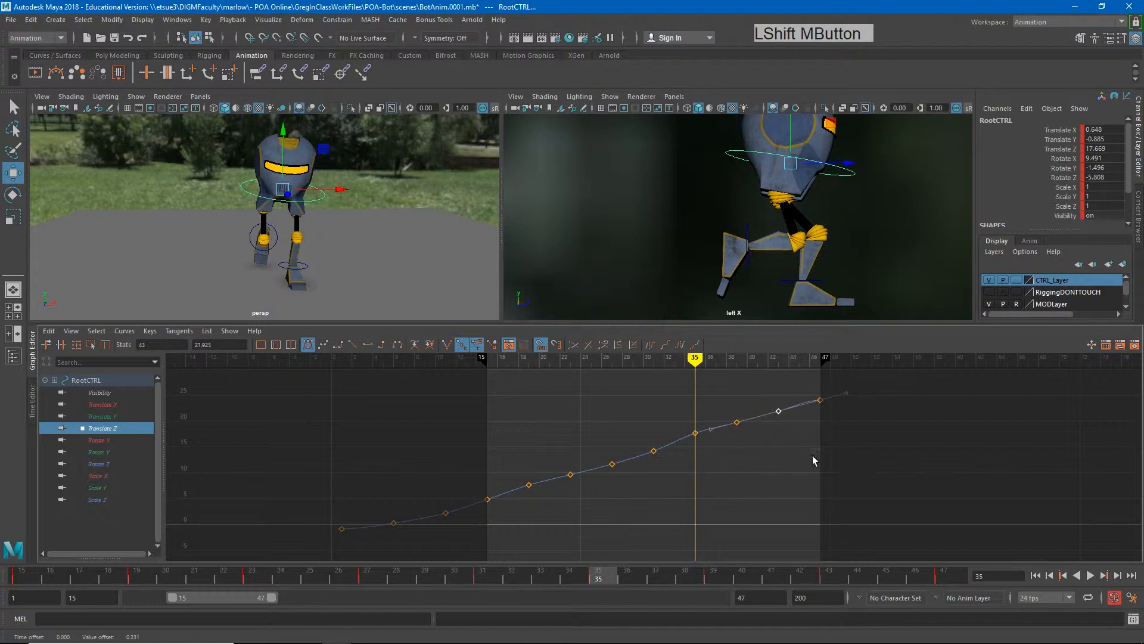
Play the walk cycle from the start of the range to check the root control's forward motion.
left_click(1035, 575)
left_click(1090, 575)
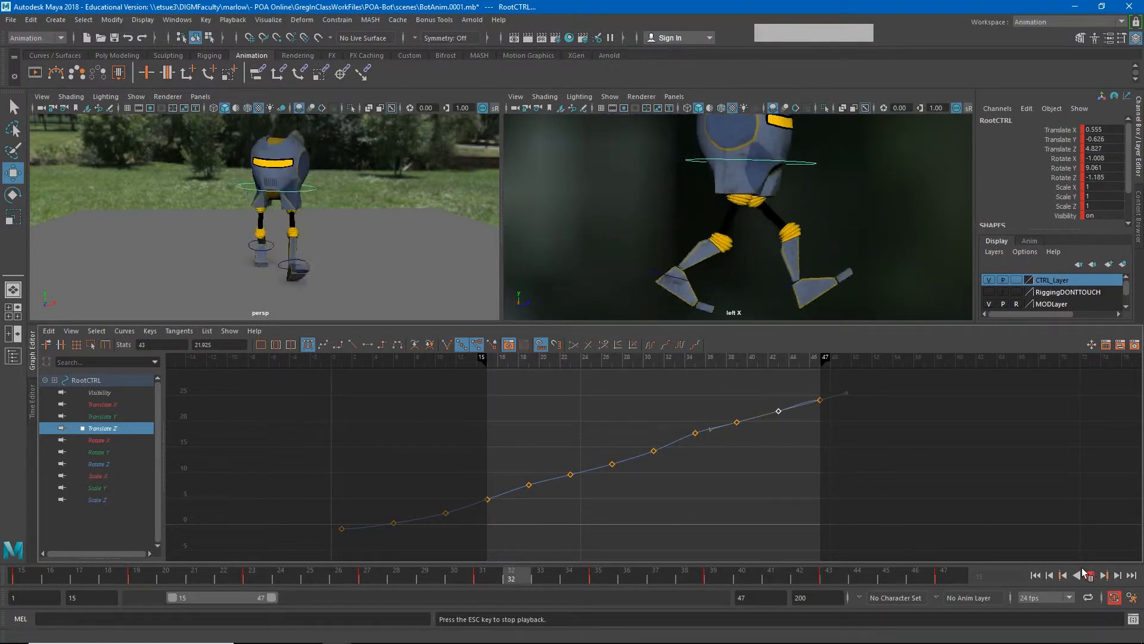
left_click(1087, 574)
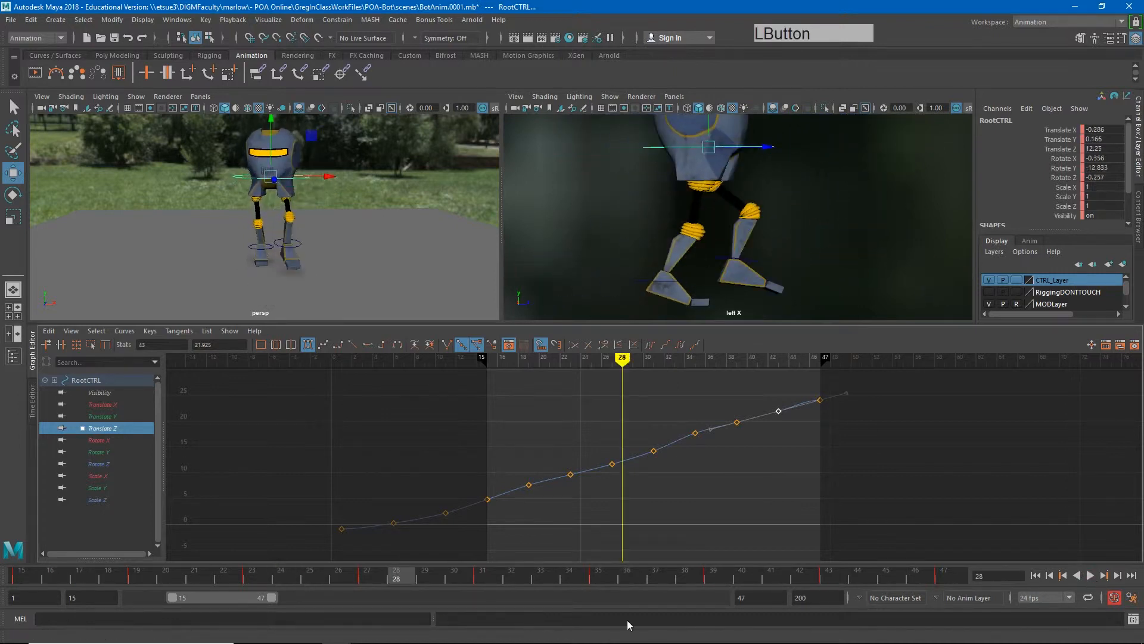
On the root control's Rotate X curve, lower the frame 43 key to about -3.96 and the frame 27 key to about -3.79.
left_click(99, 440)
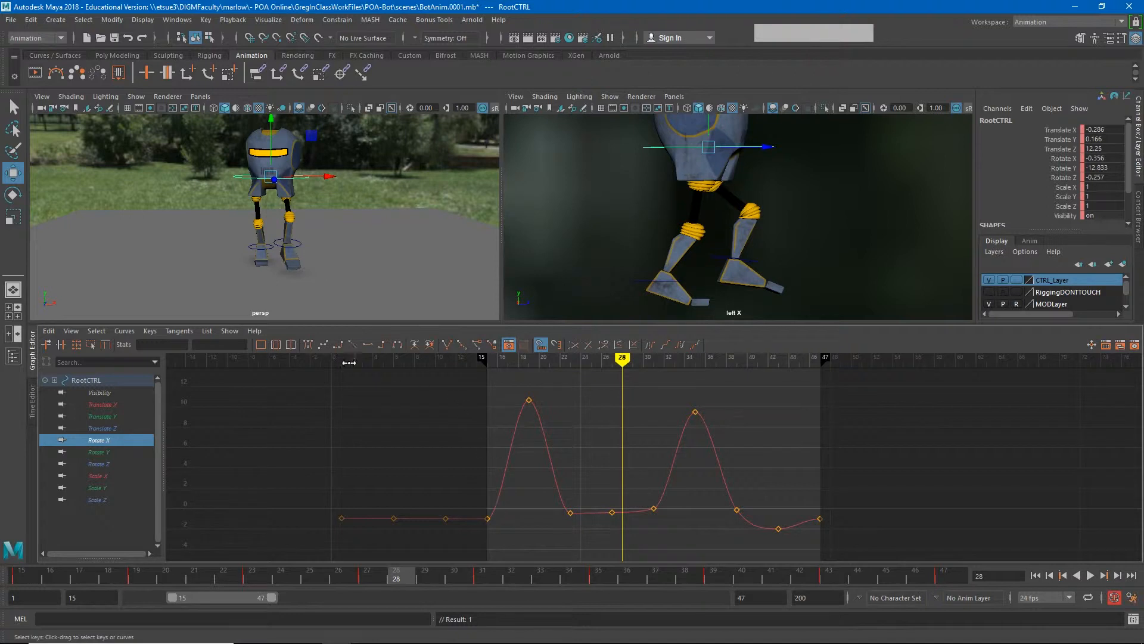
left_click(277, 345)
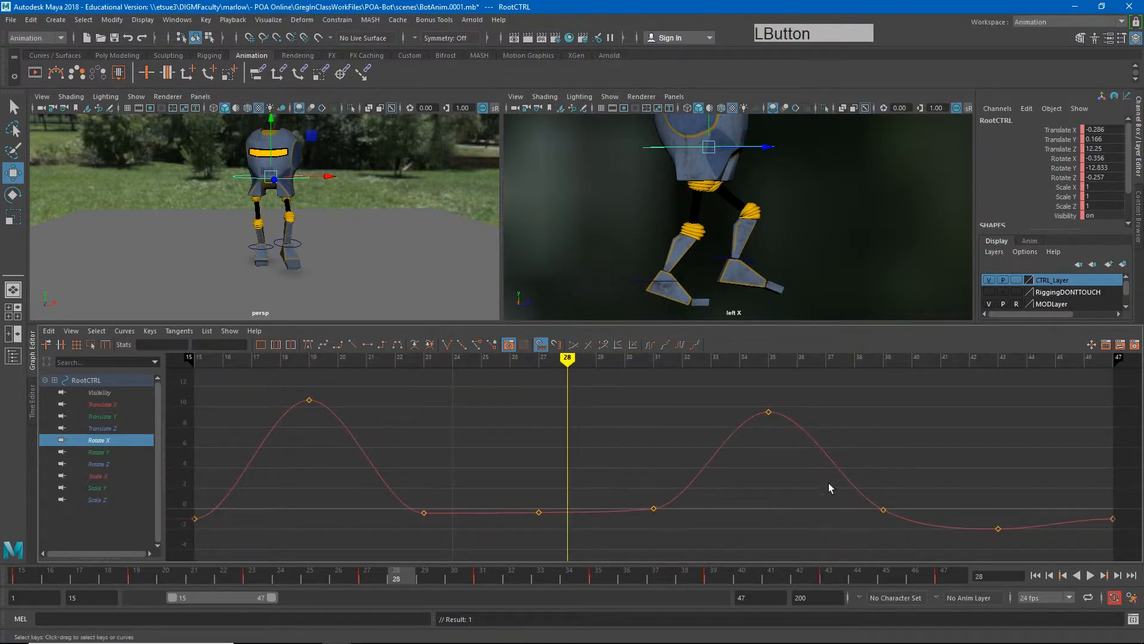
mouse_move(387, 361)
left_mouse_down()
mouse_move(187, 373)
mouse_move(310, 383)
mouse_move(543, 444)
mouse_move(460, 437)
mouse_move(734, 466)
left_mouse_up()
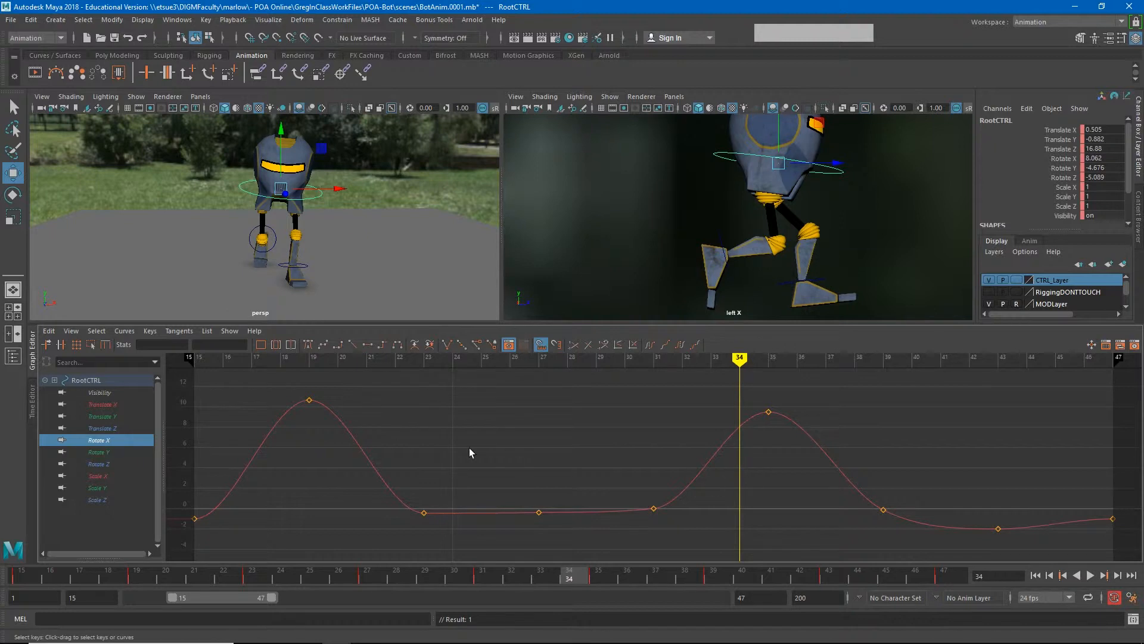
right_click_drag(770, 486, 747, 490, "alt")
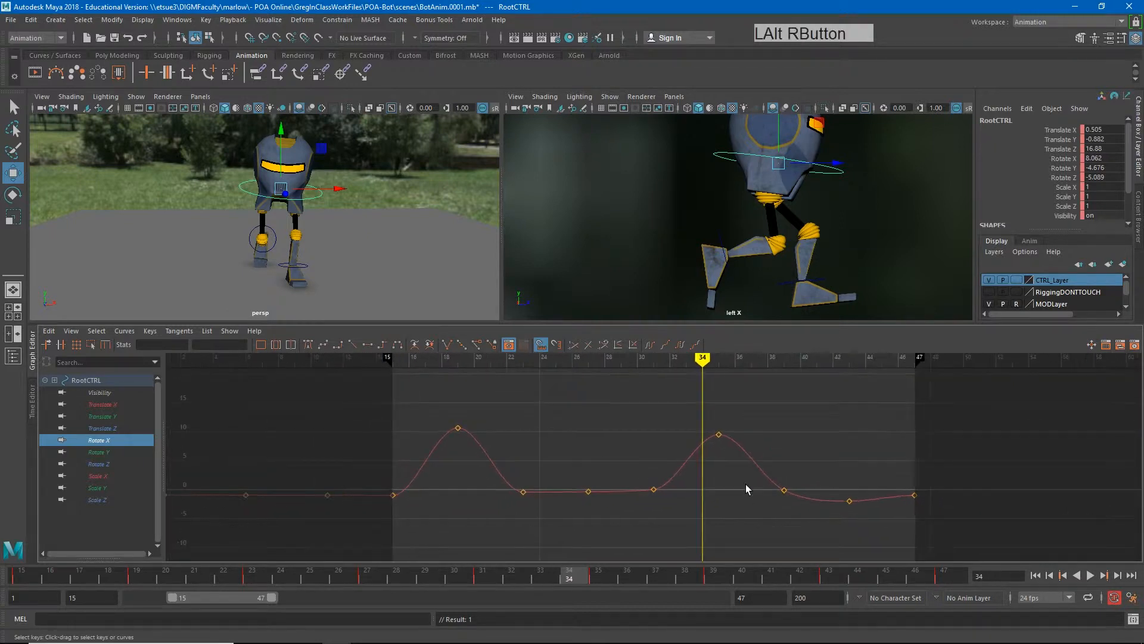
mouse_move(702, 360)
left_mouse_down()
mouse_move(769, 361)
mouse_move(853, 396)
left_mouse_up()
left_click_drag(833, 485, 858, 528)
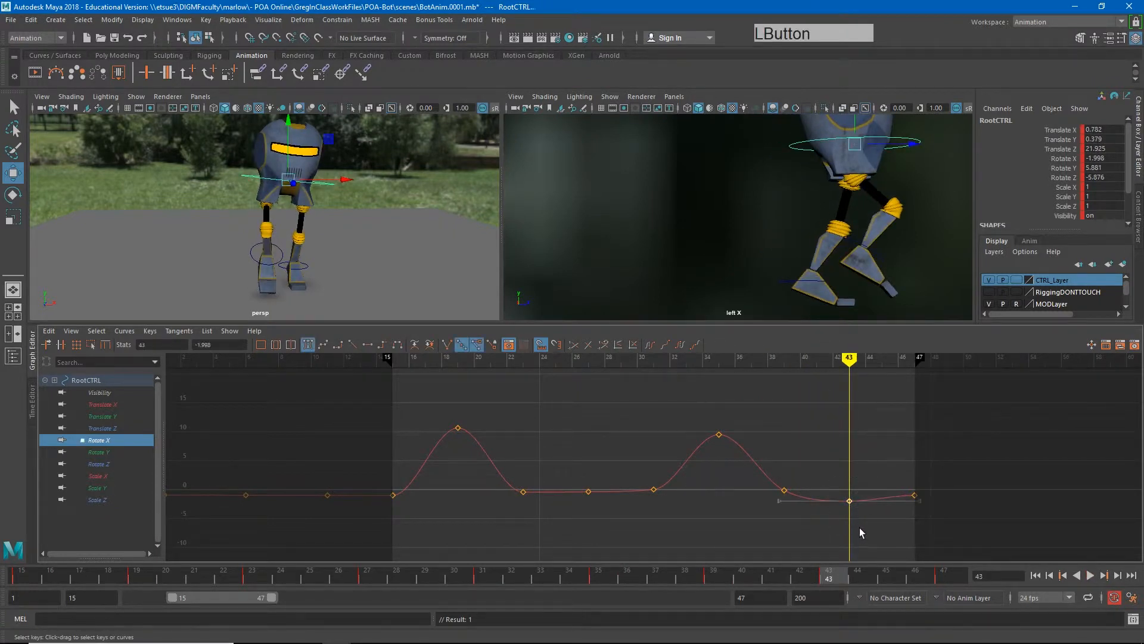
middle_click_drag(858, 529, 858, 542, "shift")
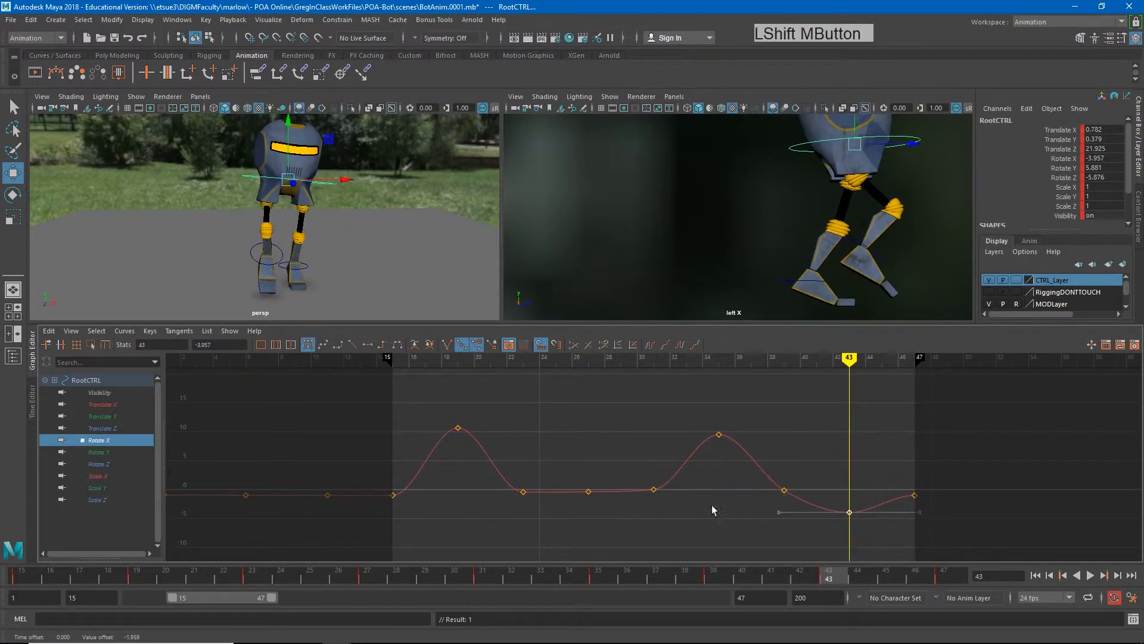
left_click_drag(614, 474, 581, 503)
middle_click_drag(619, 527, 608, 547, "shift")
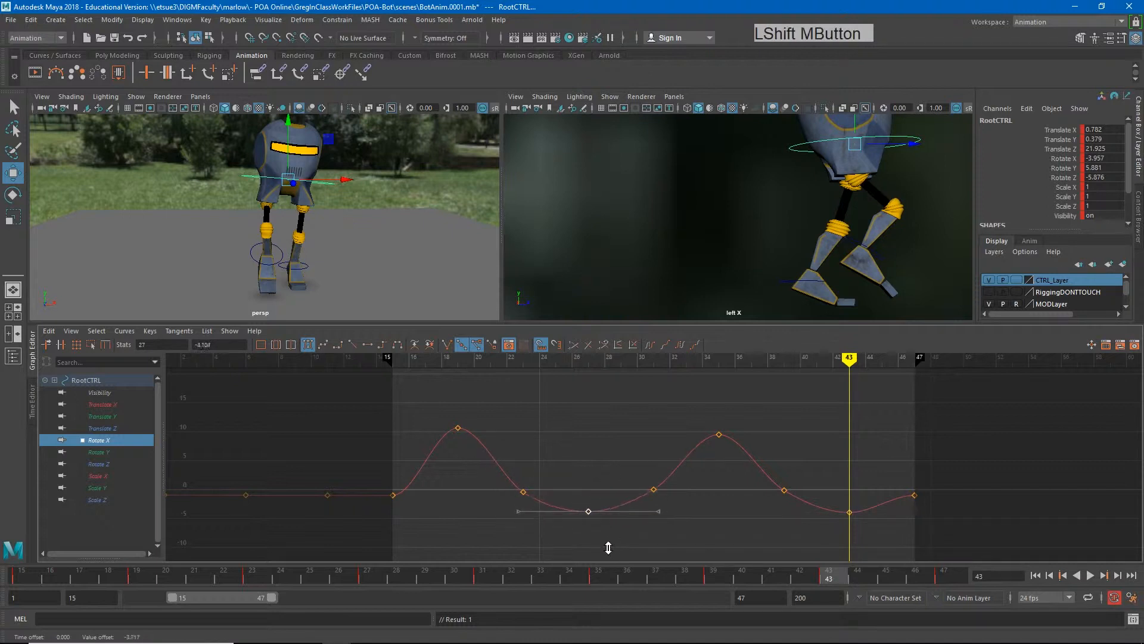
Scrub and play the walk cycle from frame 15 to check the root control's forward and backward tilt.
left_click_drag(644, 356, 517, 371)
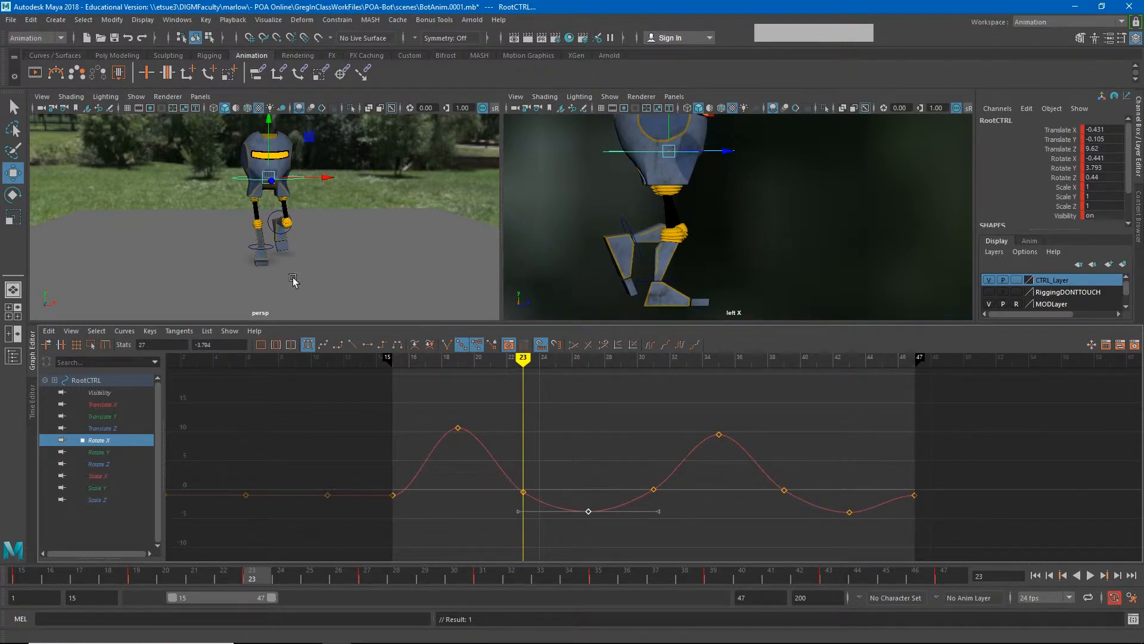
left_click(1036, 575)
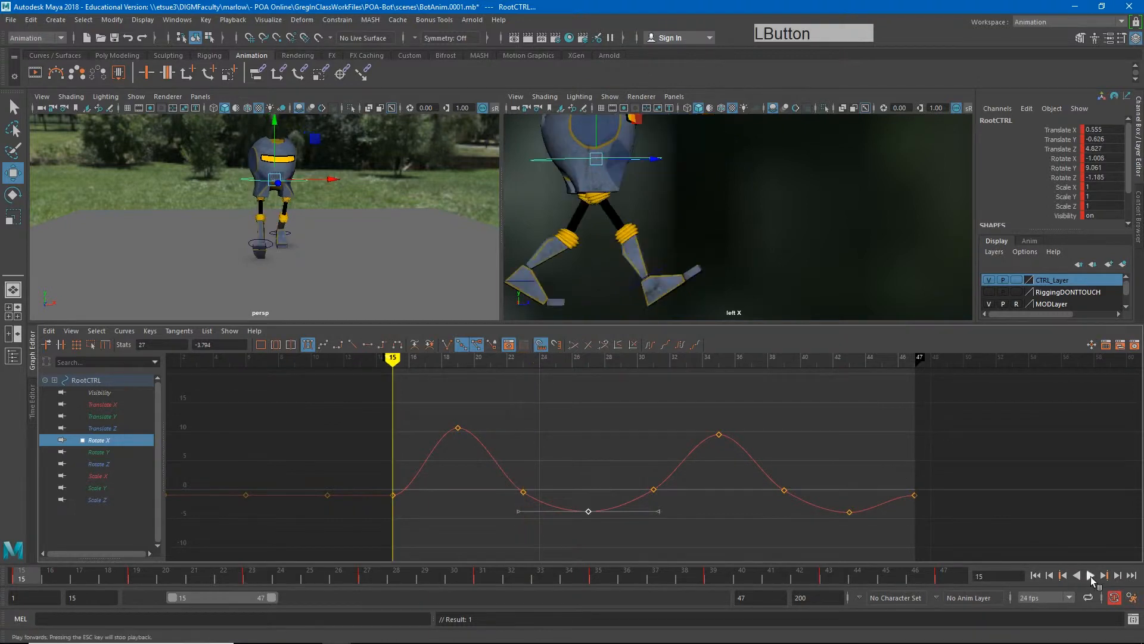
left_click(1090, 575)
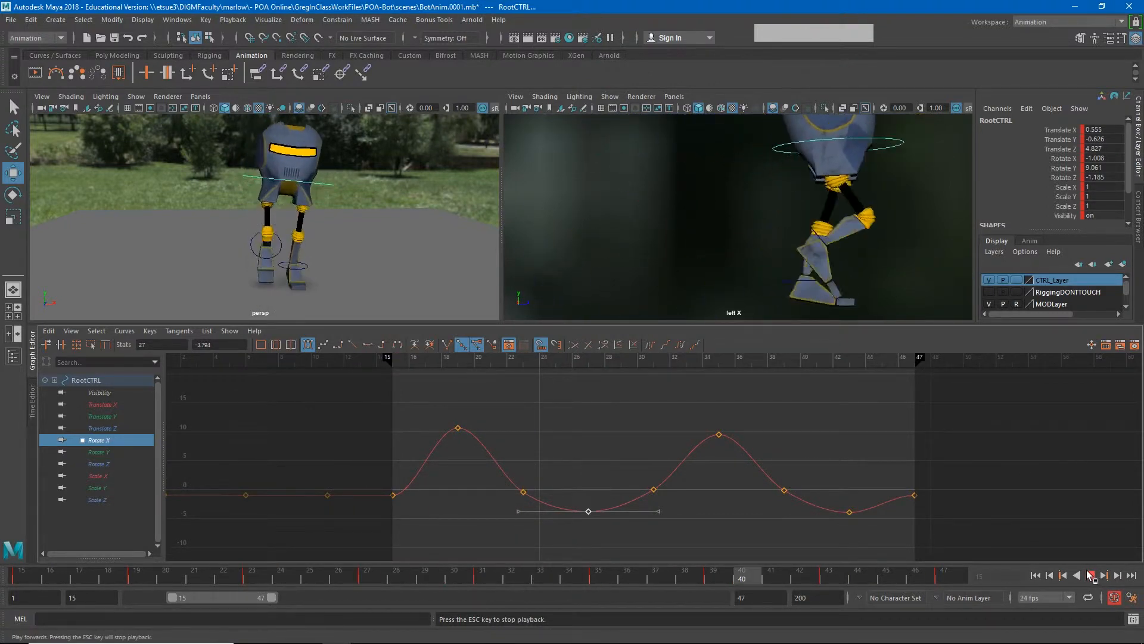
left_click(692, 503)
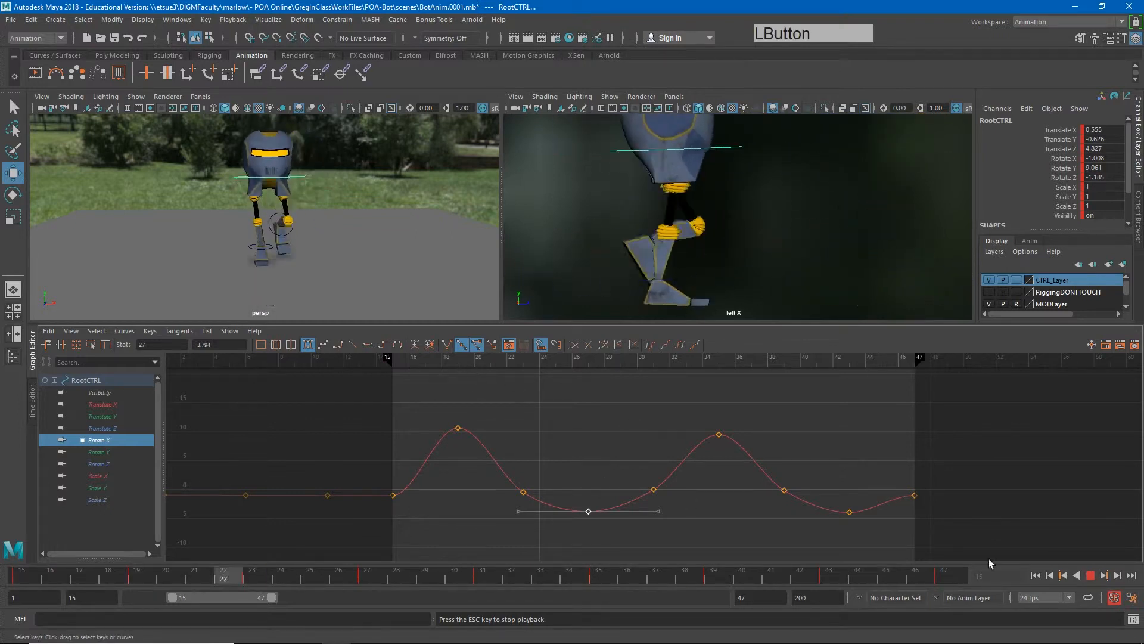
left_click(1091, 576)
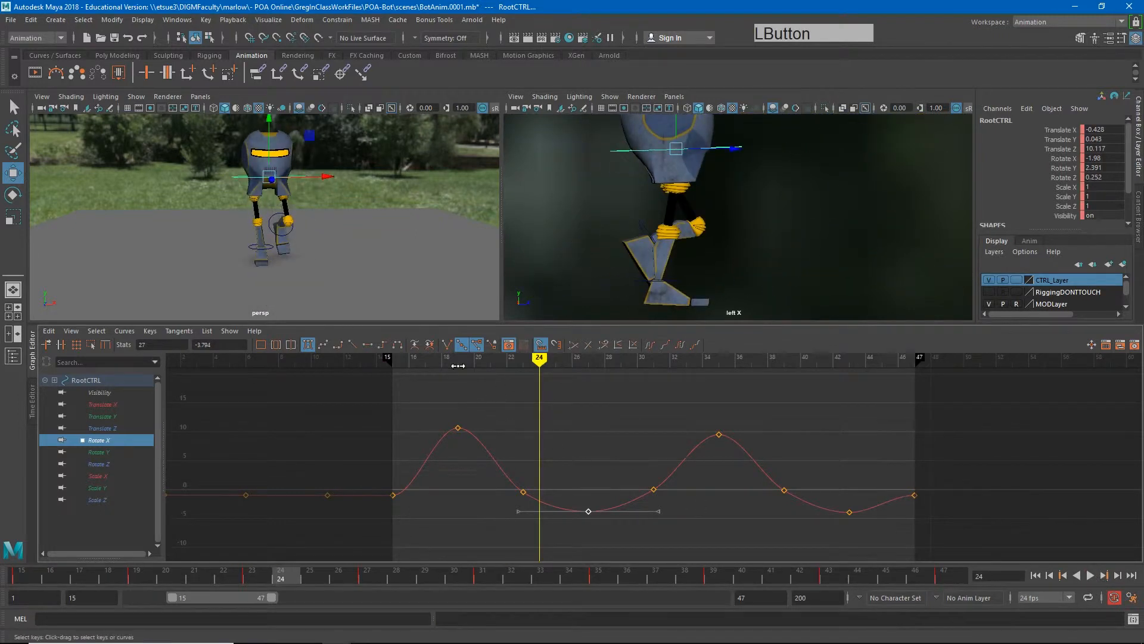
Raise the Rotate X keys at frames 19 and 35 together by about 0.1 and raise the frame 43 key slightly.
left_click_drag(425, 389, 753, 492)
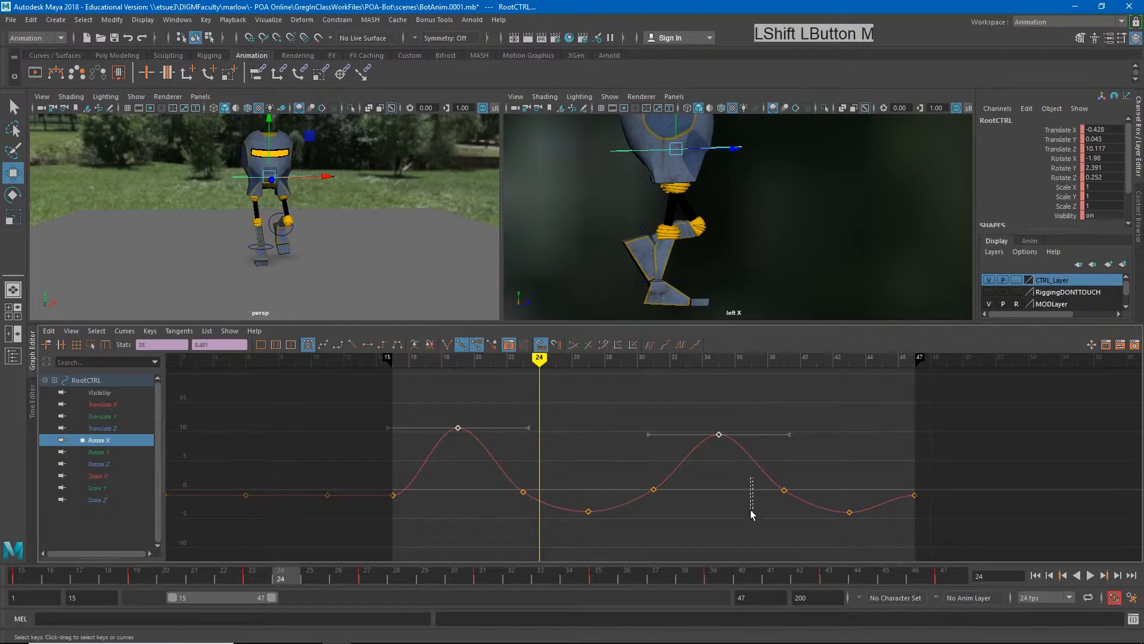
mouse_move(723, 480)
middle_mouse_down("shift")
mouse_move(723, 495)
mouse_move(726, 467)
mouse_move(726, 479)
middle_mouse_up("shift")
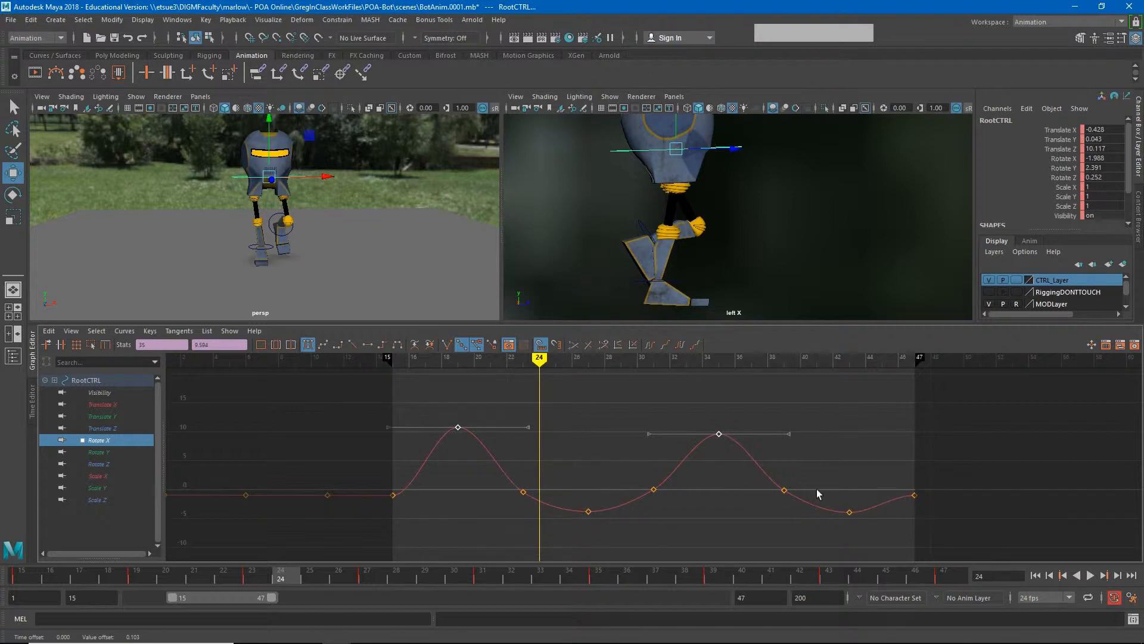
left_click_drag(817, 494, 852, 545)
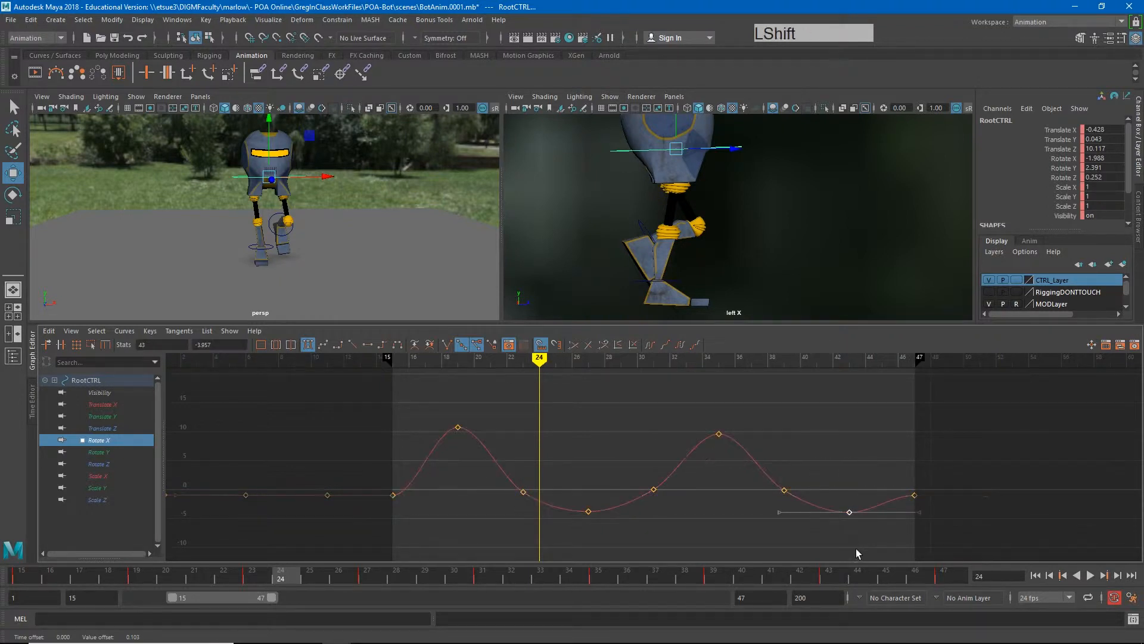
middle_click_drag(856, 549, 856, 545, "shift")
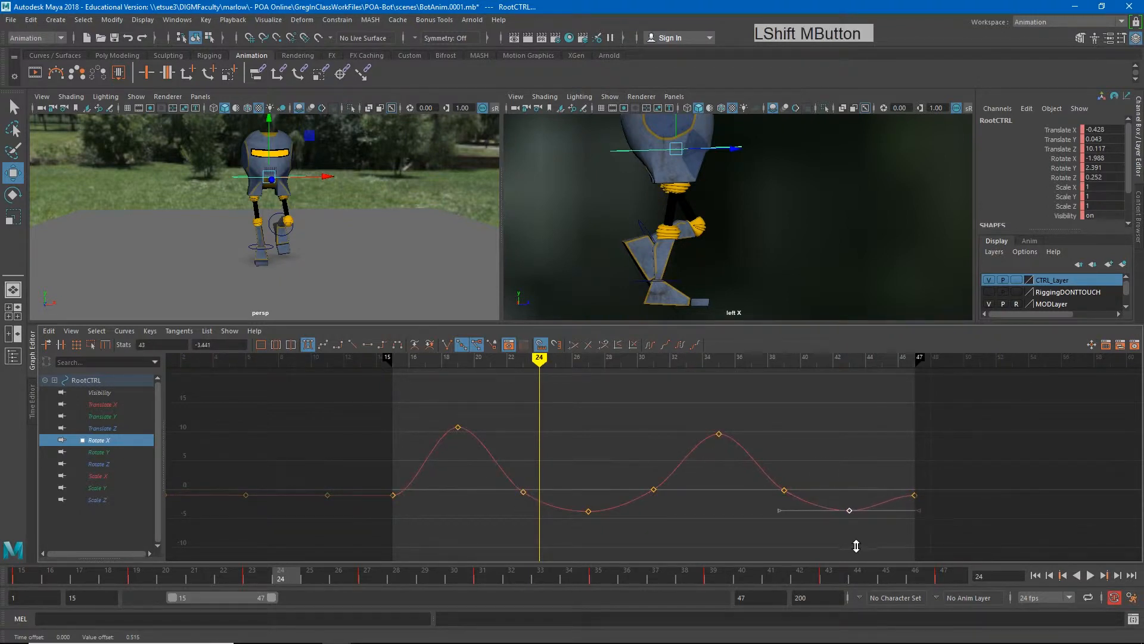
Display the root control's Rotate Y curve, activate the Rotate tool and go to frame 19.
left_click(97, 452)
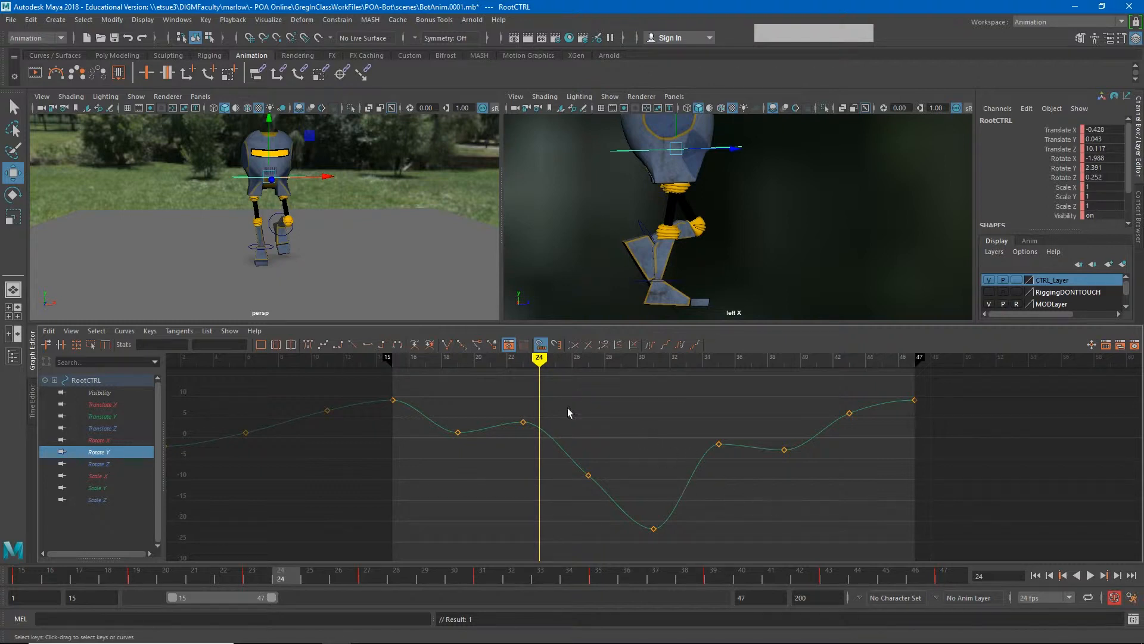
key("e")
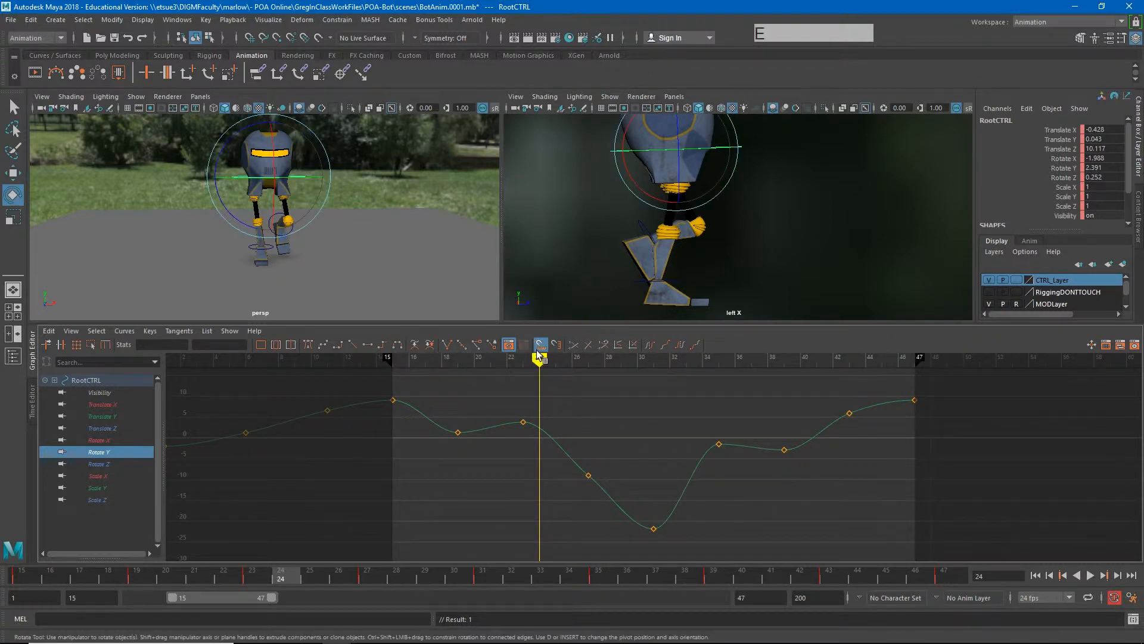
left_click_drag(536, 358, 458, 357)
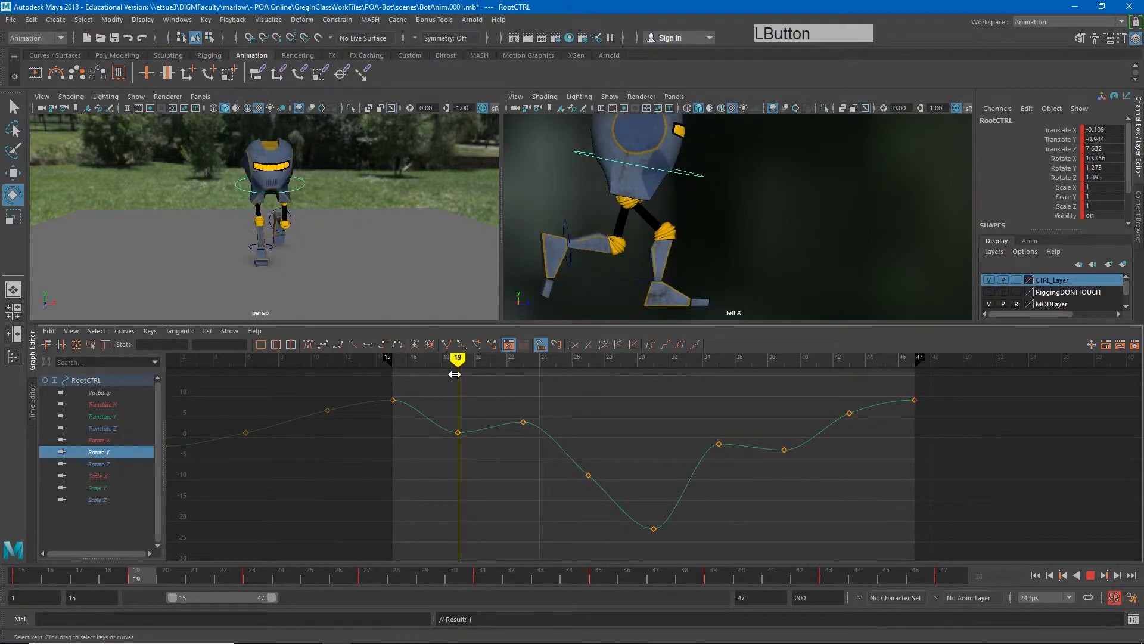
Try raising the frame 19 Rotate Y key to about 13.64 and lowering it, and undo the changes.
left_click_drag(430, 411, 505, 479)
middle_click_drag(506, 479, 486, 433, "shift")
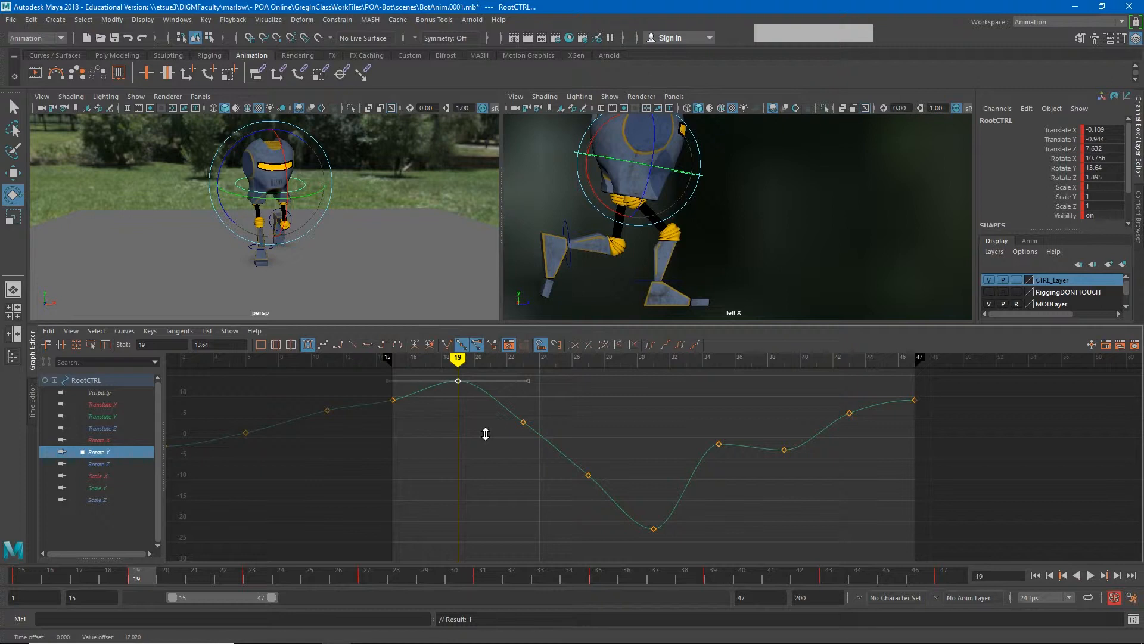
middle_click_drag(486, 434, 480, 527, "shift")
key("ctrl+z")
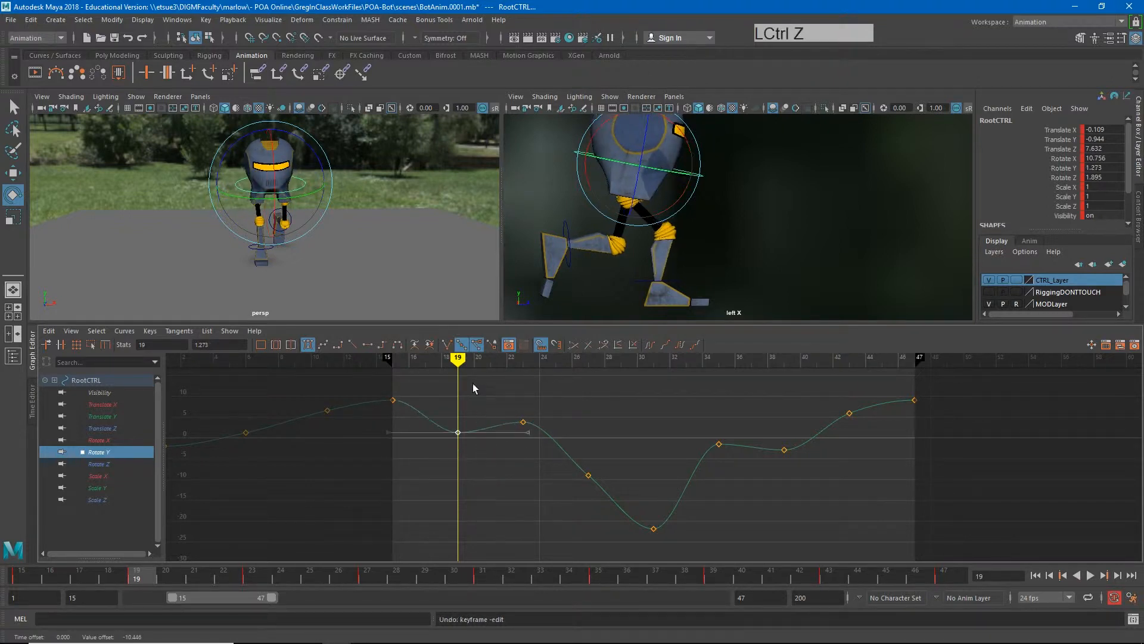
Reduce the Rotate Y dip at frame 31 by raising its key to about -15.69.
mouse_move(457, 362)
left_mouse_down()
mouse_move(401, 361)
mouse_move(653, 441)
left_mouse_up()
left_click_drag(574, 506, 659, 544)
middle_click_drag(712, 545, 697, 521, "shift")
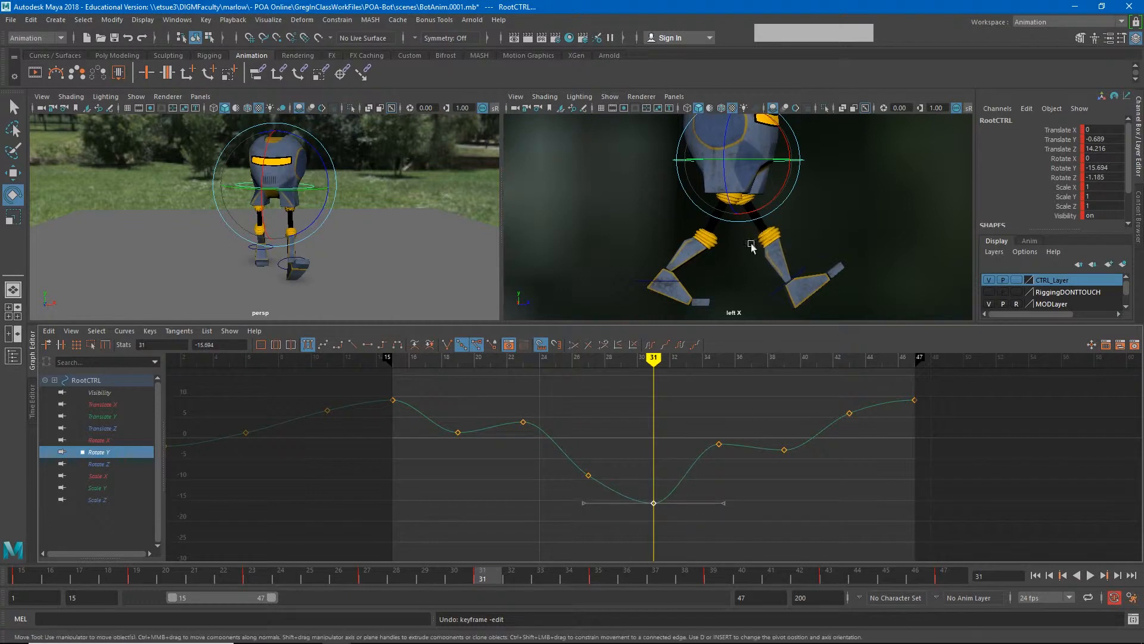
Even out the Rotate Y descent by raising the frame 19 key and lowering the frame 23 key to about -0.93.
mouse_move(478, 364)
left_mouse_down()
mouse_move(456, 361)
mouse_move(474, 362)
left_mouse_up()
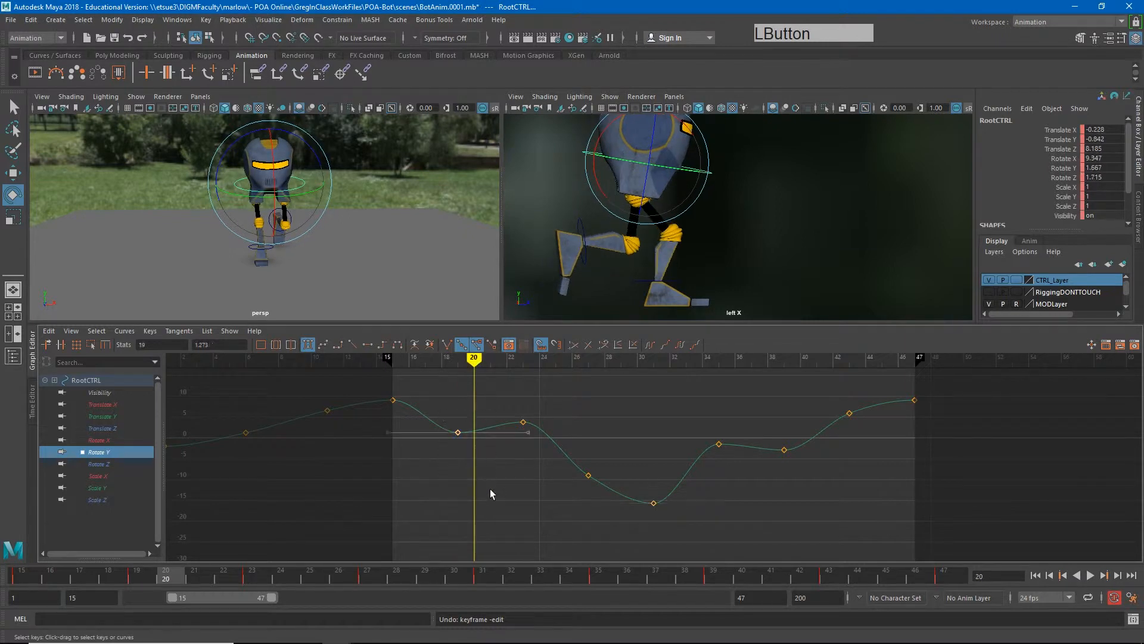
middle_click_drag(489, 489, 544, 486, "shift")
left_click(523, 422)
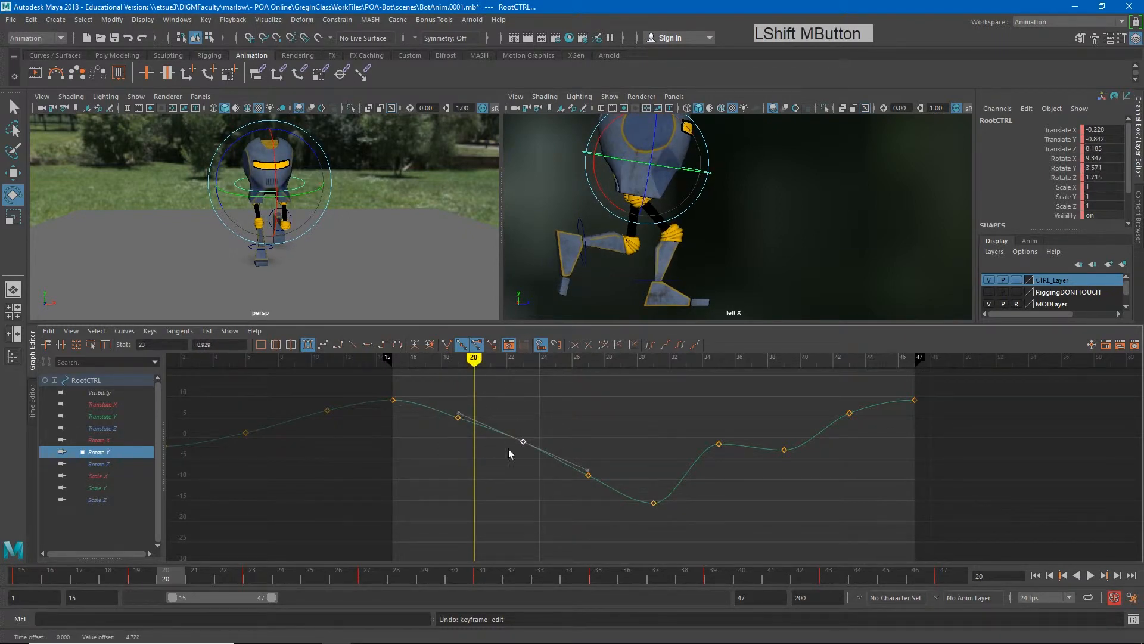
Lower the Rotate Y key at frame 35 to about -5.78.
left_click_drag(473, 365, 715, 460)
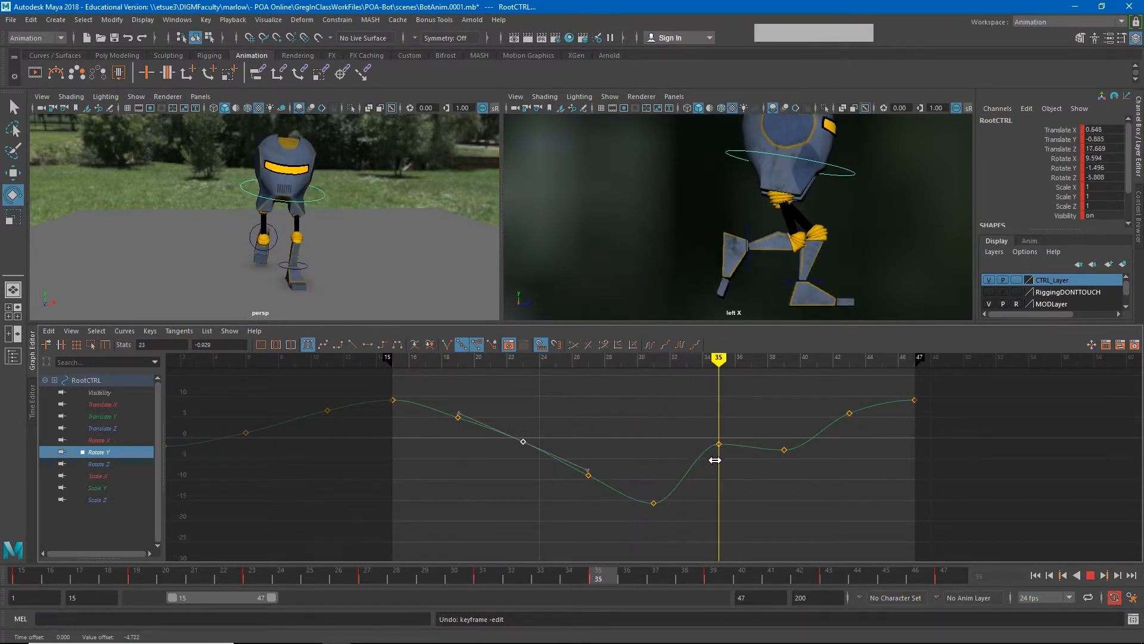
left_click_drag(690, 410, 741, 474)
middle_click_drag(725, 464, 728, 487, "shift")
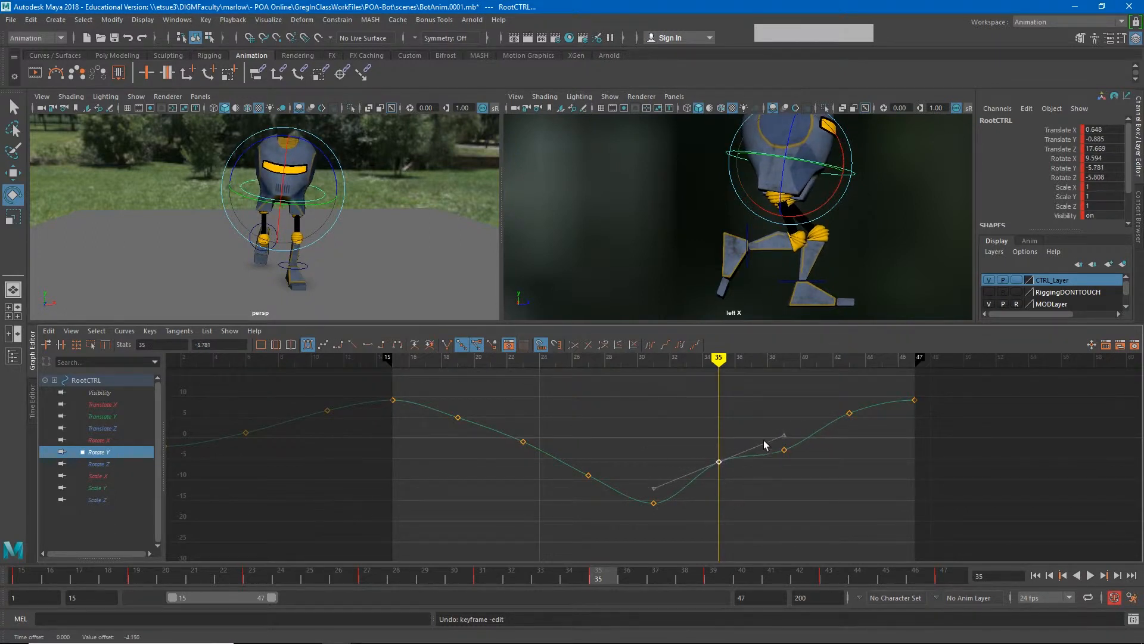
Smooth the Rotate Y rise toward frame 47 by raising the frame 39 key and setting the frame 43 key to about 8.03.
left_click_drag(756, 410, 825, 531)
middle_click_drag(825, 531, 826, 499, "shift")
left_click_drag(844, 403, 880, 465)
middle_click_drag(859, 490, 858, 481, "shift")
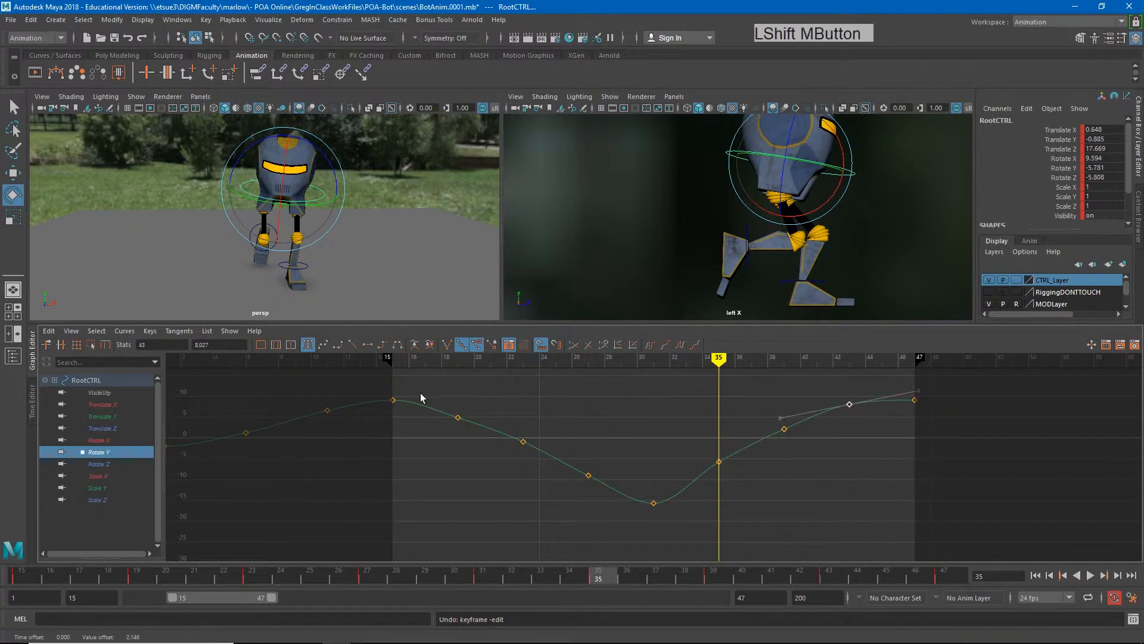
Fine-tune the Rotate Y curve by raising the frame 19 key to about 5.71 and the frame 35 key to about -5.64.
left_click_drag(420, 398, 547, 440)
middle_click_drag(467, 456, 470, 438, "shift")
left_click_drag(694, 435, 728, 483)
middle_click_drag(738, 477, 739, 486, "shift")
Raise the Rotate Y key at frame 39 to about 2.95 and lower the frame 27 key to about -10.03.
left_click_drag(765, 425, 814, 471)
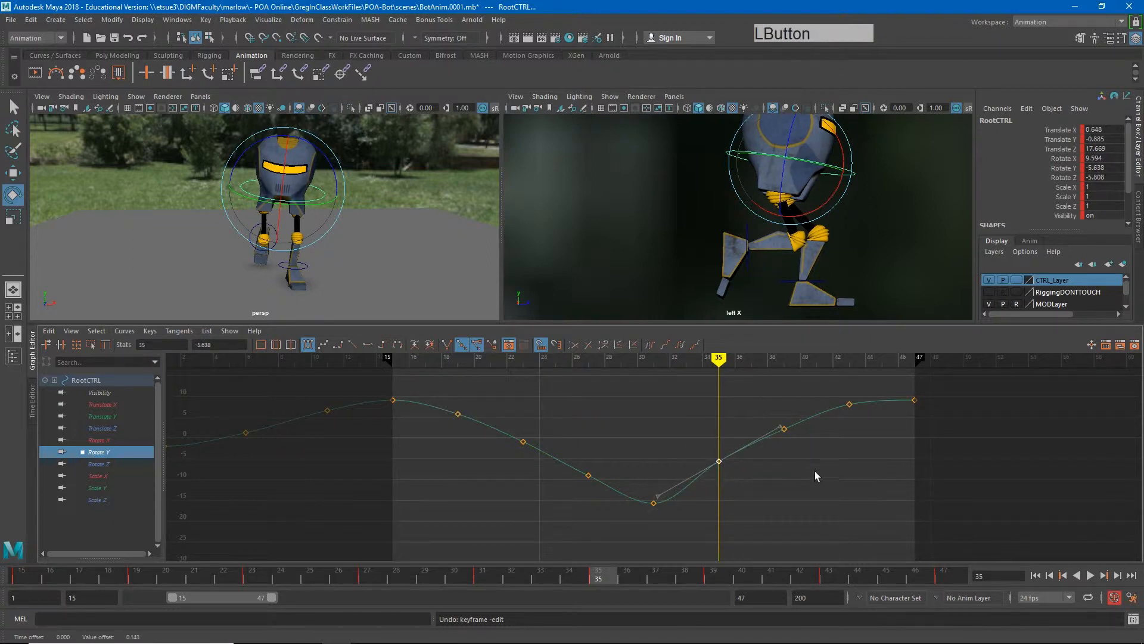
middle_click_drag(814, 471, 808, 471, "shift")
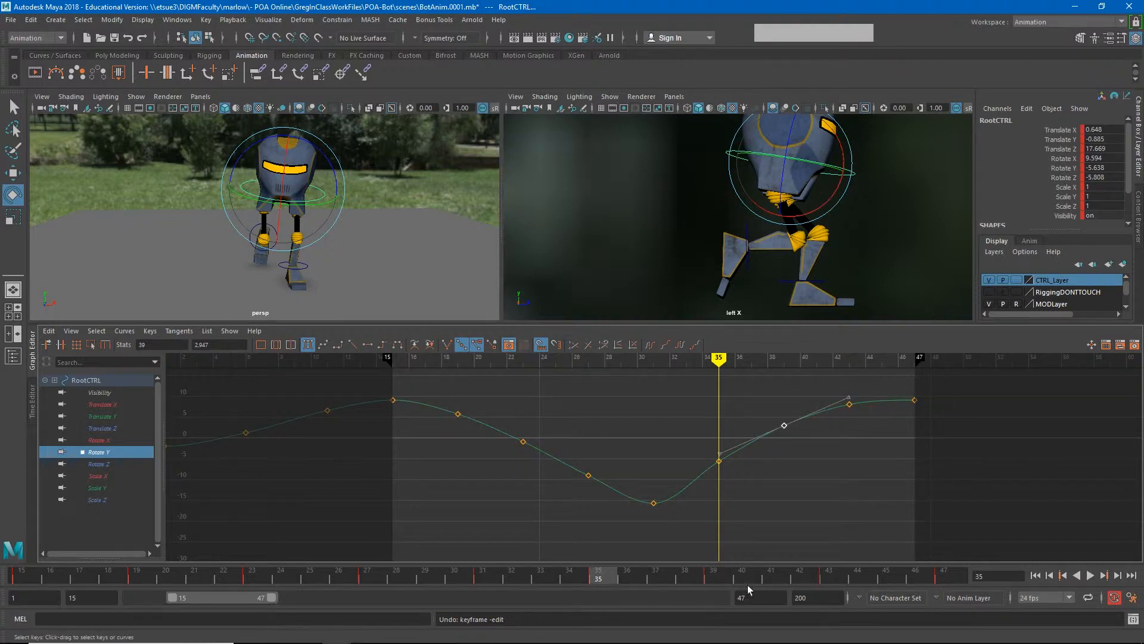
left_click_drag(560, 451, 598, 490)
middle_click_drag(598, 491, 602, 492, "shift")
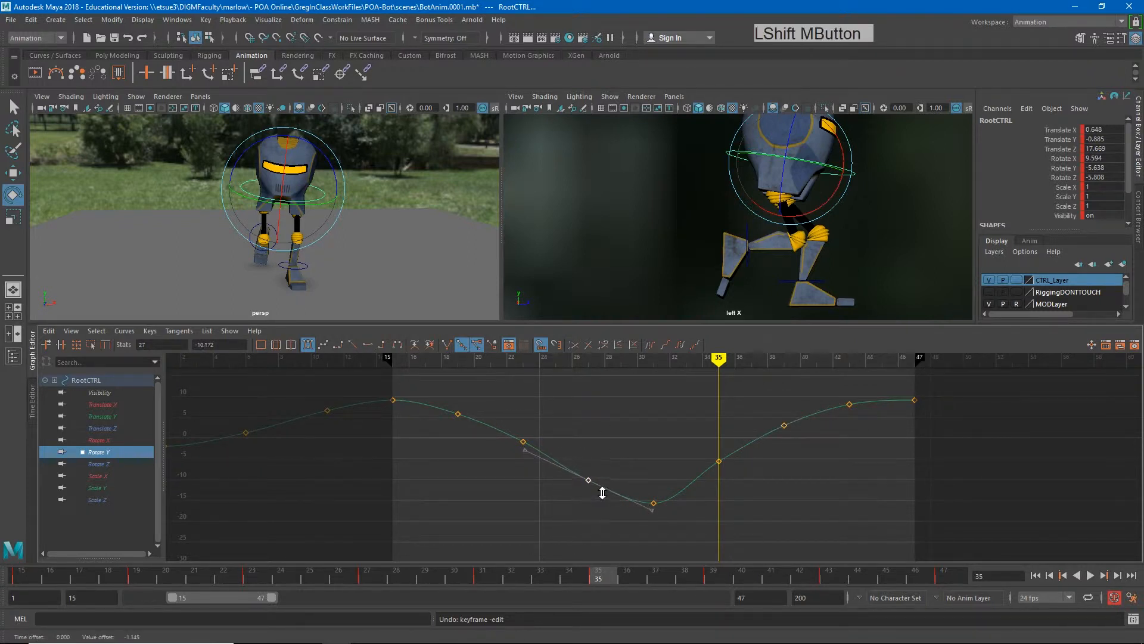
Play the walk cycle to check the root control's Rotate Y motion.
left_click(1079, 575)
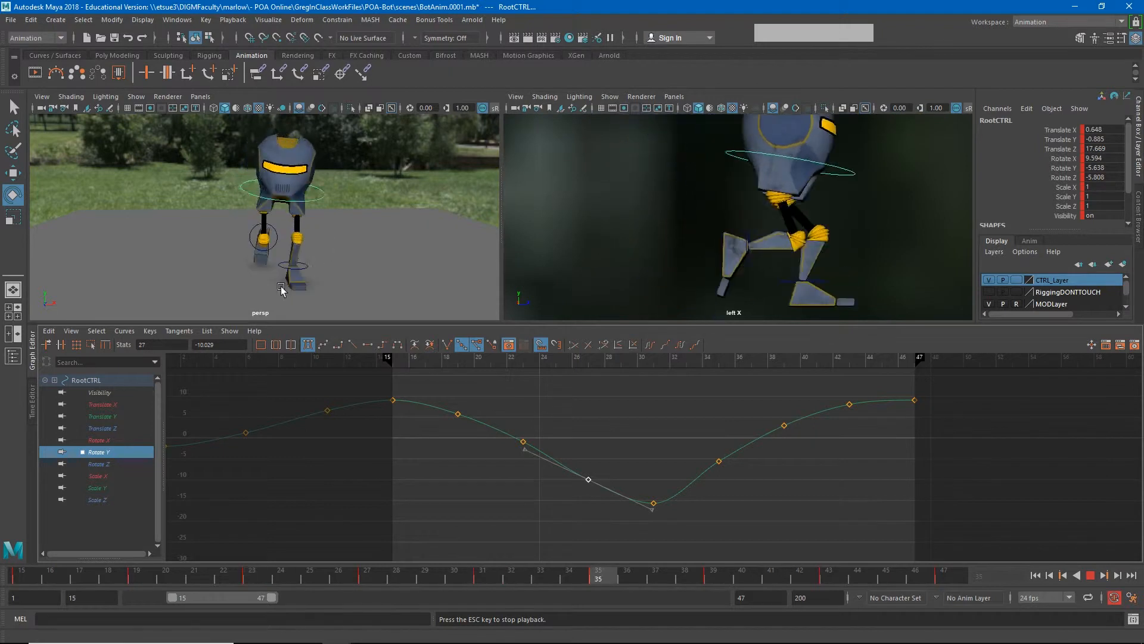
left_click(74, 435)
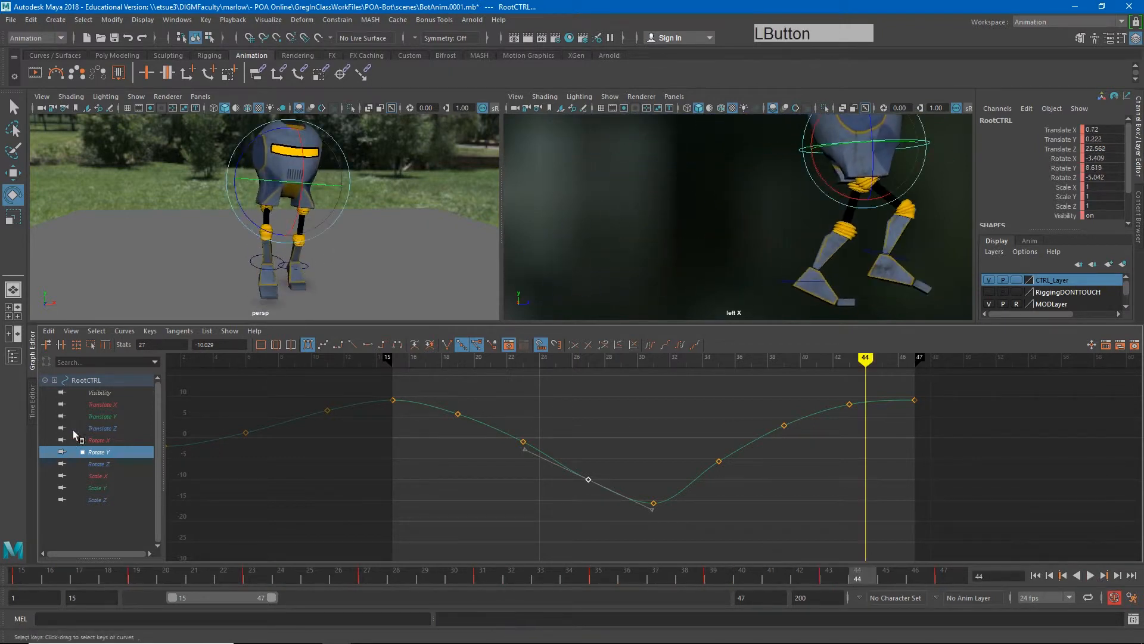
On the root control's Rotate Z curve, raise the frame 19 key and raise the frame 23 key to about 3.68.
left_click(103, 463)
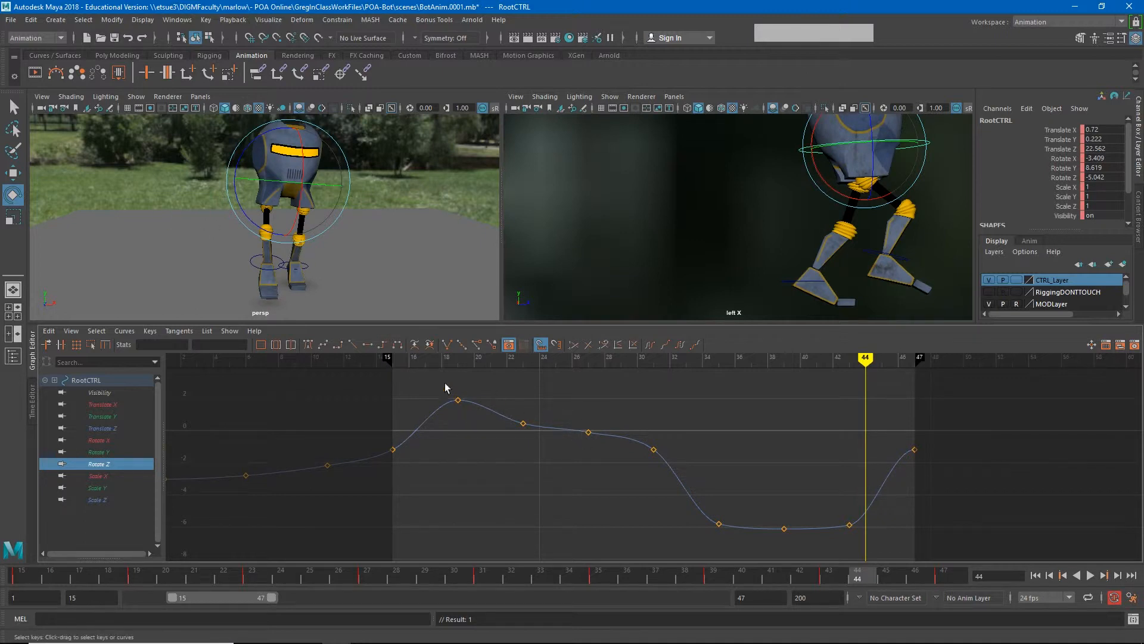
left_click_drag(411, 363, 470, 423)
mouse_move(495, 475)
middle_mouse_down("shift")
mouse_move(500, 441)
mouse_move(502, 460)
middle_mouse_up("shift")
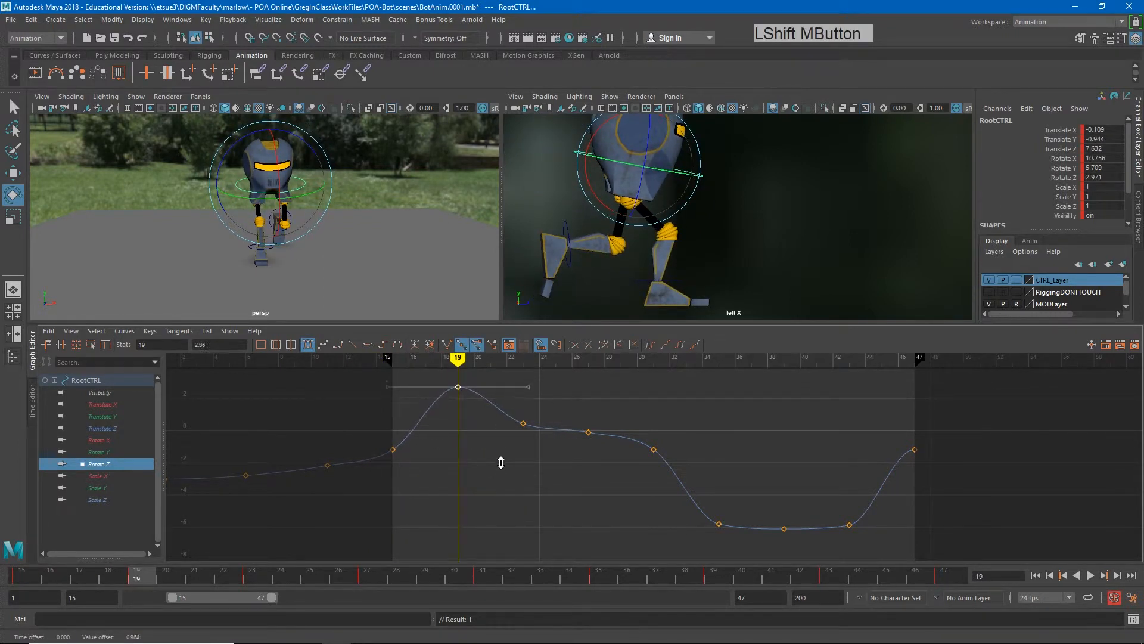
left_click(468, 363)
mouse_move(467, 363)
left_mouse_down()
mouse_move(523, 365)
mouse_move(522, 377)
left_mouse_up()
left_click_drag(553, 469, 552, 469)
middle_click_drag(552, 469, 554, 421, "shift")
Round out the Rotate Z curve by raising the frame 27 key and lowering the frame 39 key to about -7.58.
left_click(588, 432)
middle_click_drag(607, 507, 605, 462, "shift")
left_click_drag(764, 495, 843, 541)
middle_click_drag(814, 492, 818, 501, "shift")
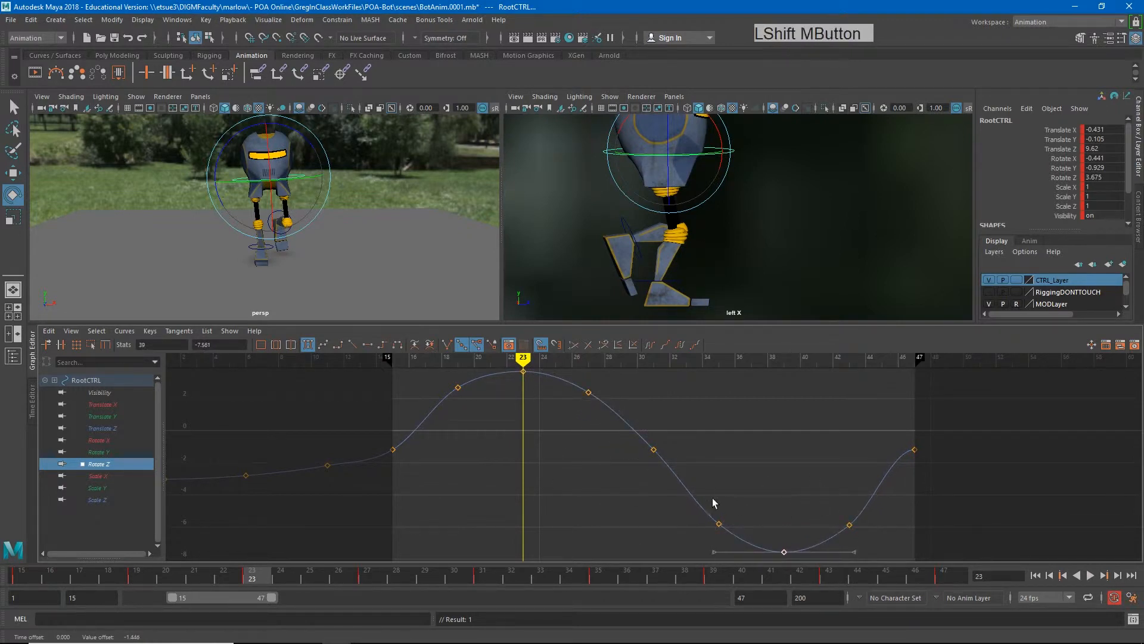
Play the walk cycle to check the root control's Rotate Z motion.
right_click_drag(802, 459, 799, 460, "alt")
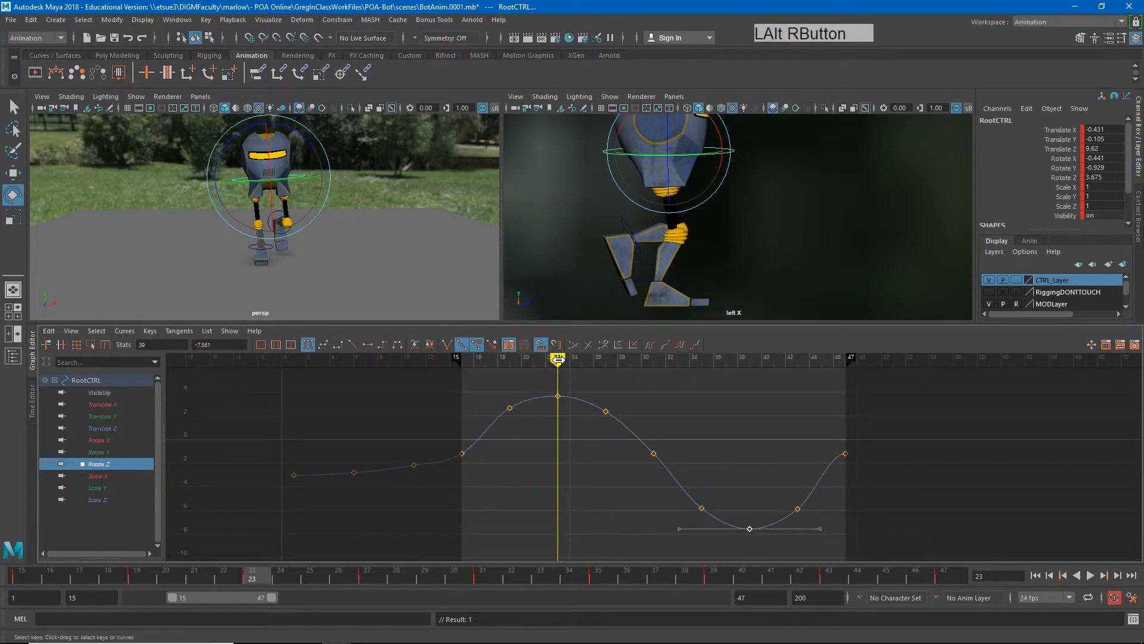
left_click_drag(558, 359, 413, 358)
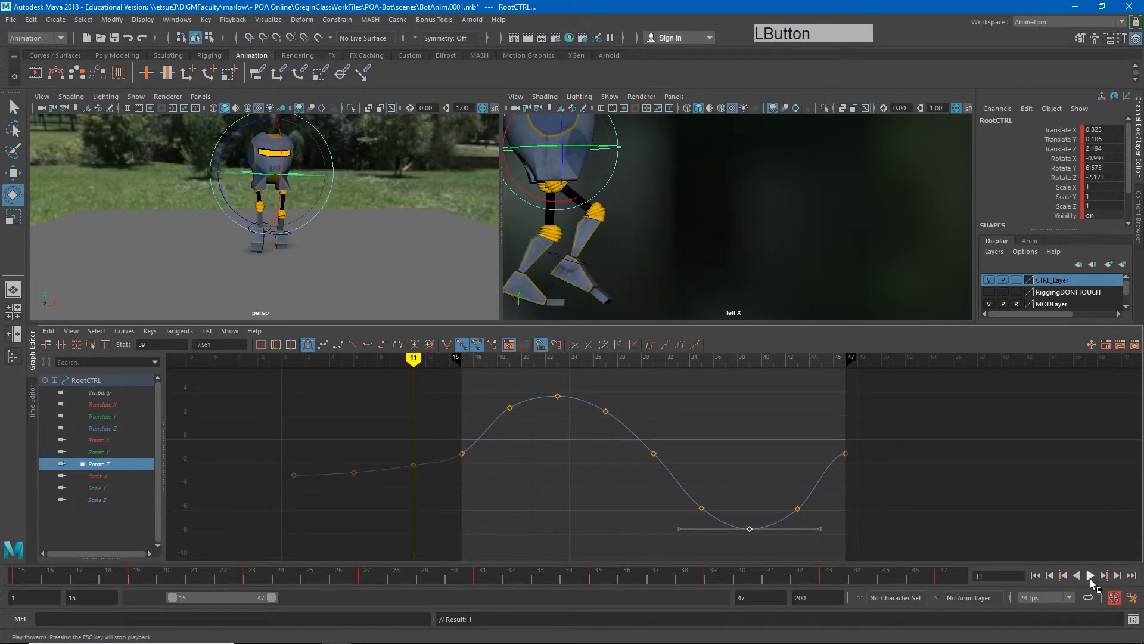
left_click(1089, 576)
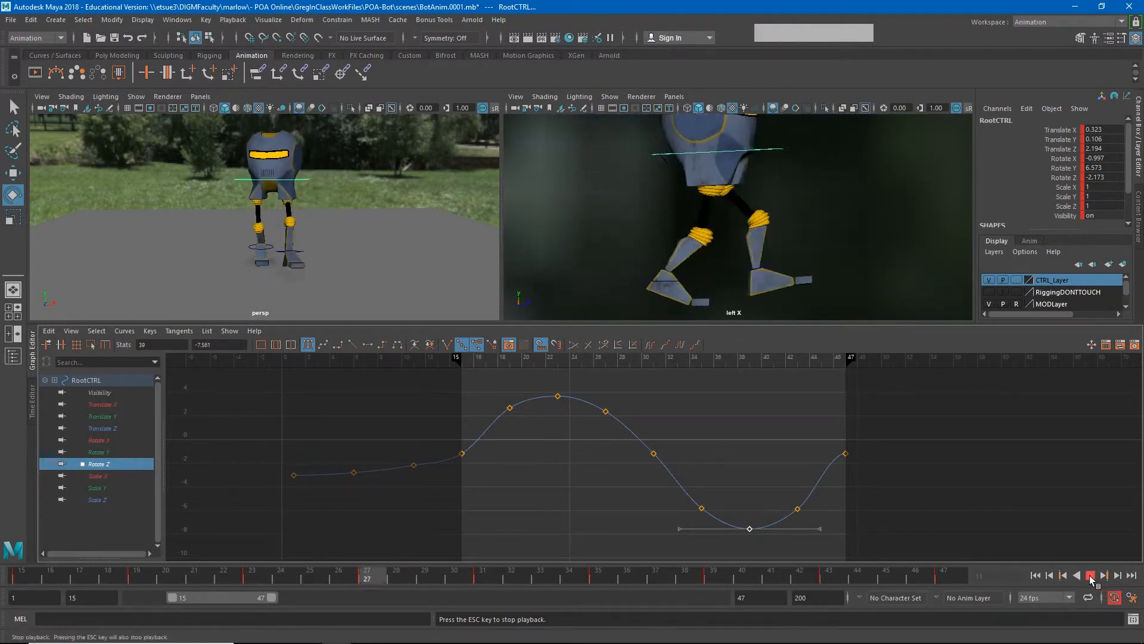
left_click(1091, 576)
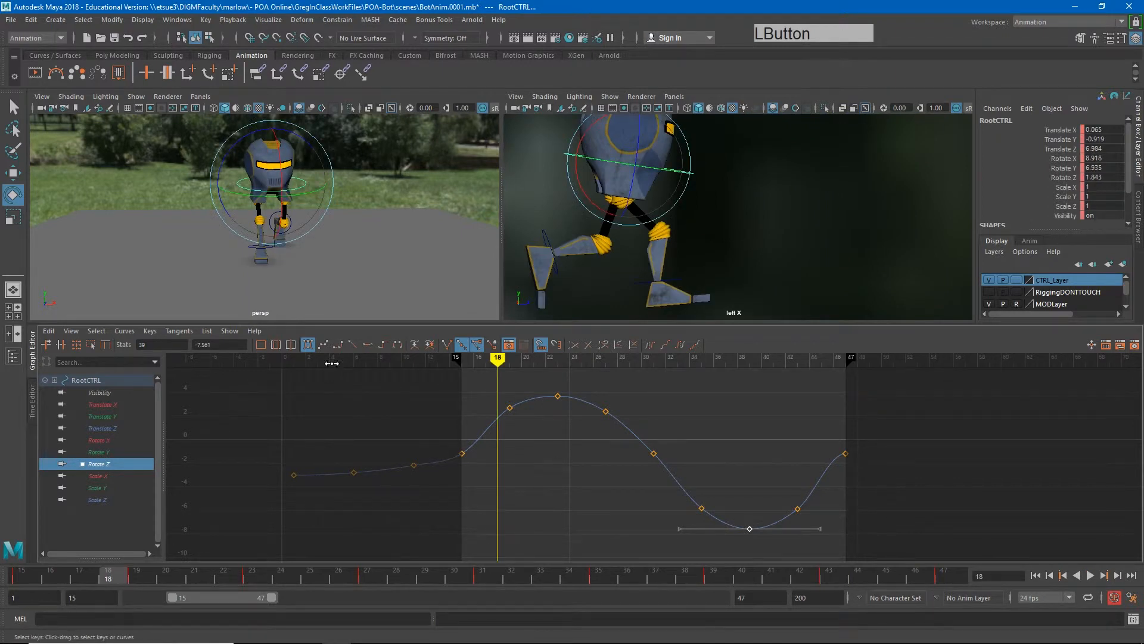
Review the opening frames around frame 11 and extend the playback range to start at frame 1.
left_click_drag(428, 362, 421, 387)
left_click_drag(403, 441, 420, 485)
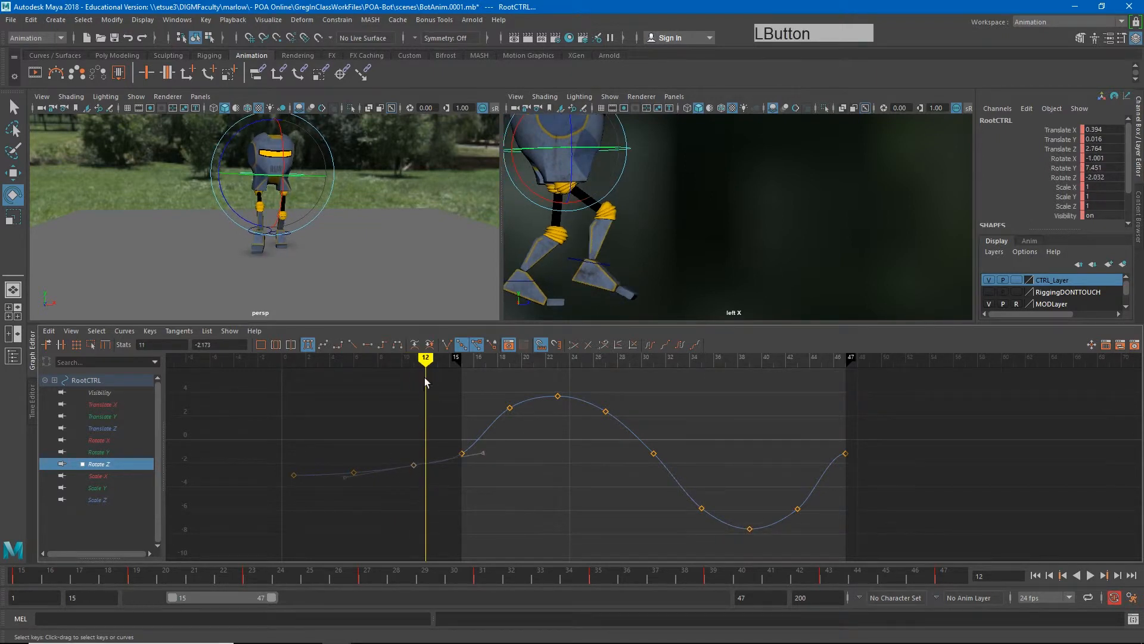
key("alt+v")
key("alt+v")
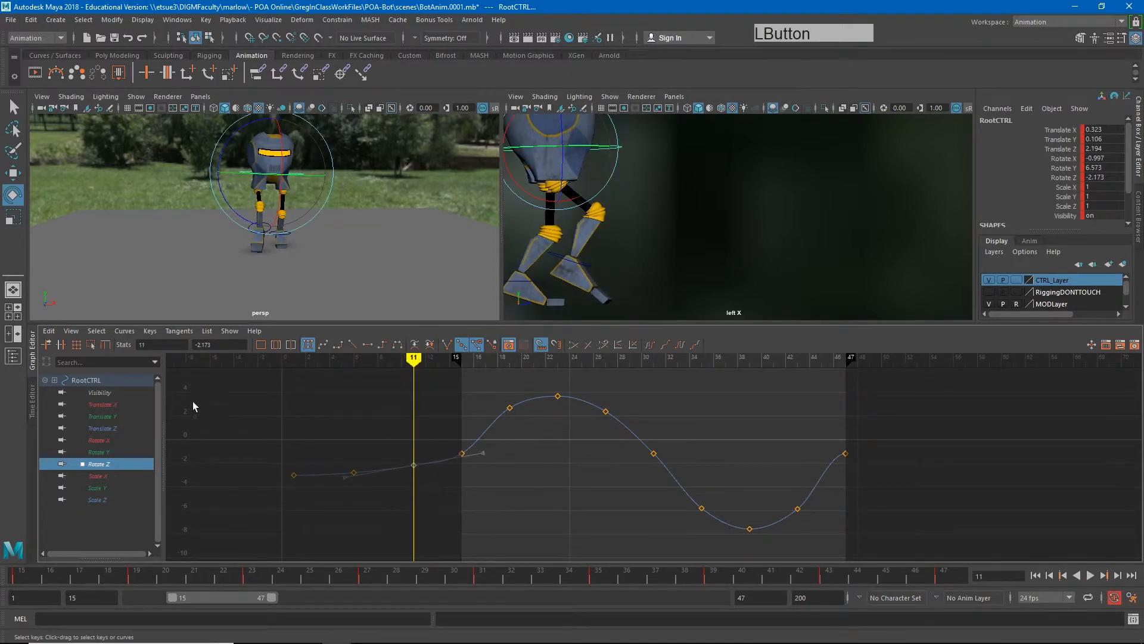
left_click_drag(169, 598, 130, 597)
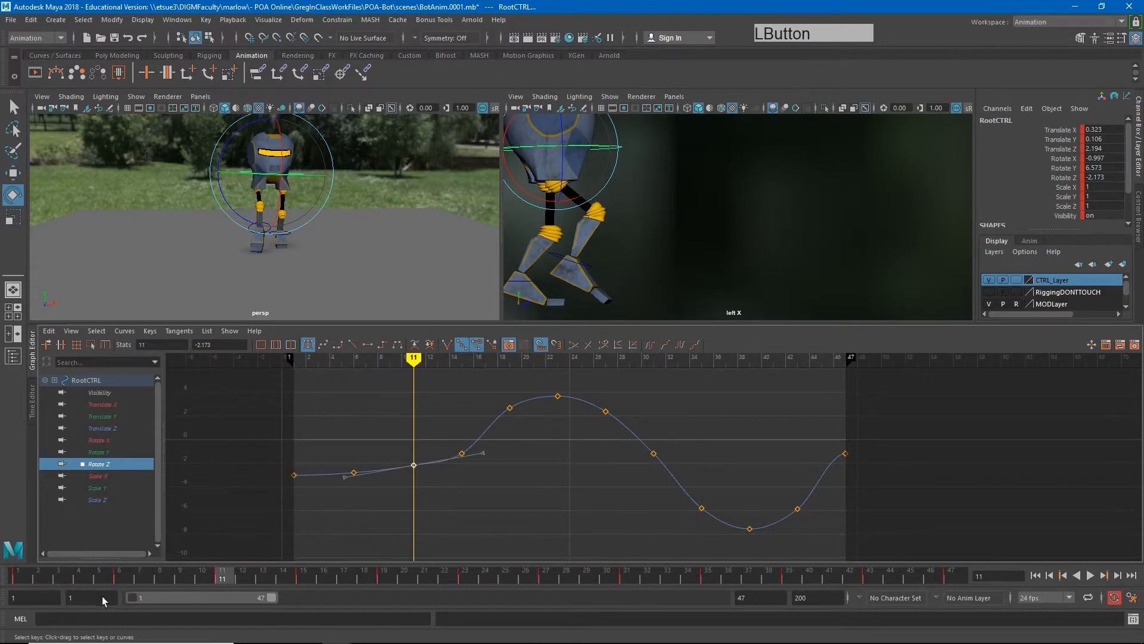
On the root control's Translate X curve, raise the frame 11 key to about 0.5 and lower the frame 6 key to about -0.09.
left_click(102, 404)
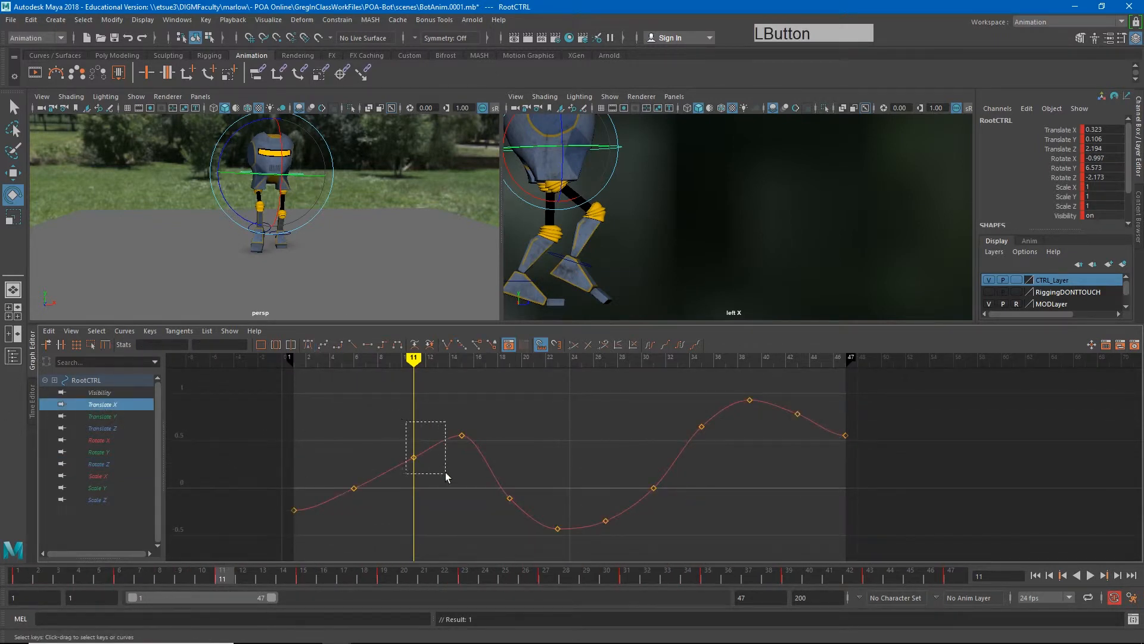
left_click_drag(446, 475, 445, 474)
mouse_move(404, 360)
left_mouse_down()
mouse_move(292, 360)
mouse_move(394, 361)
left_mouse_up()
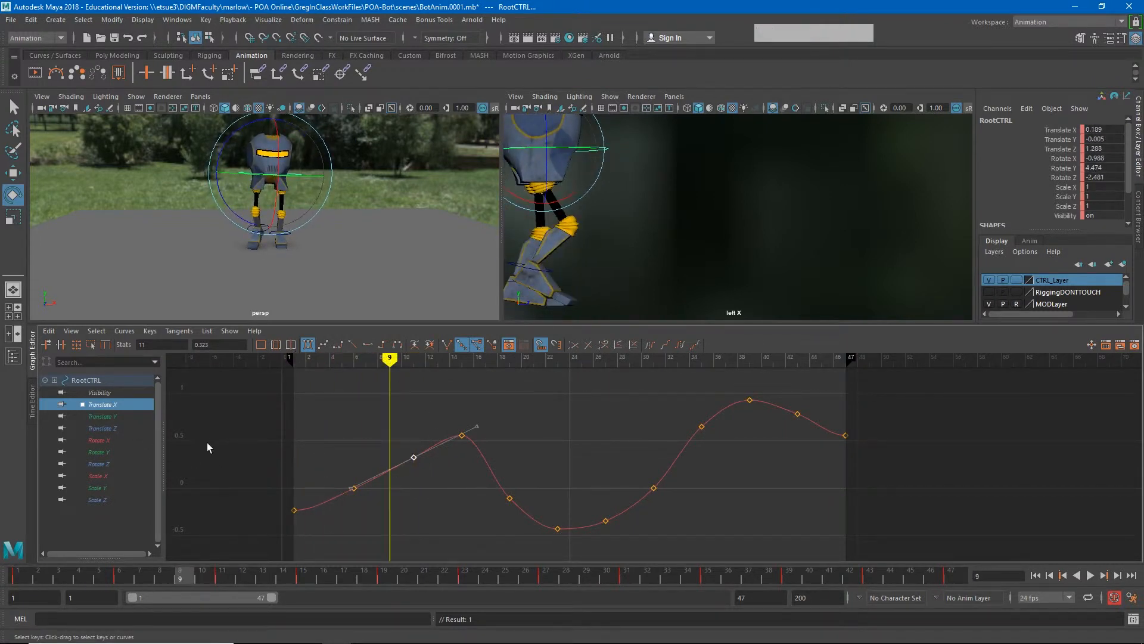
key("w")
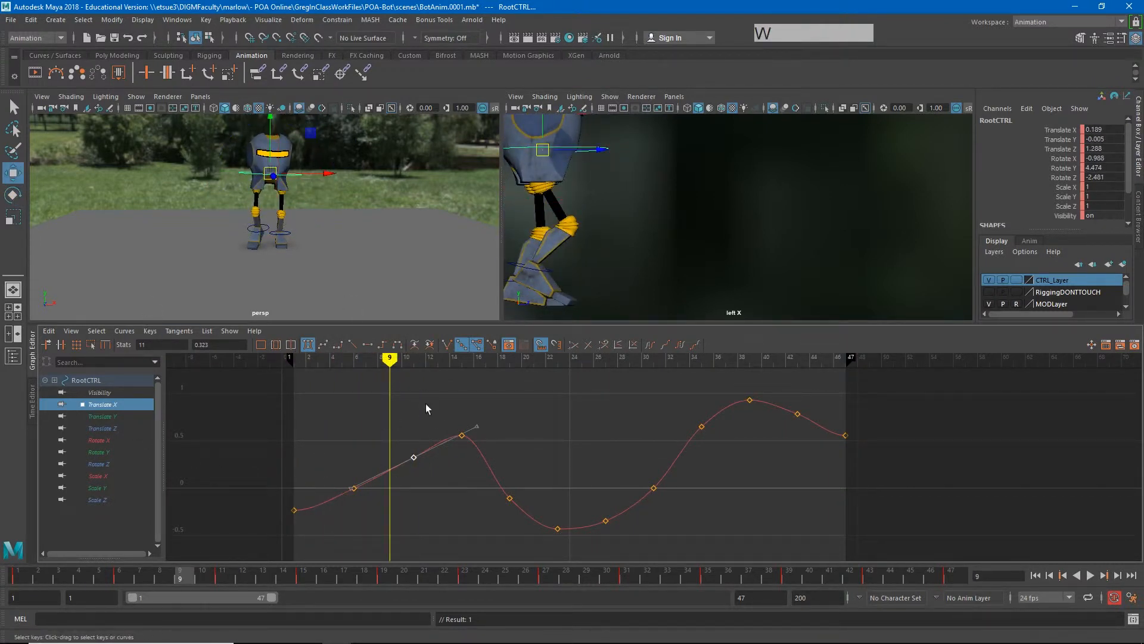
left_click_drag(390, 360, 419, 363)
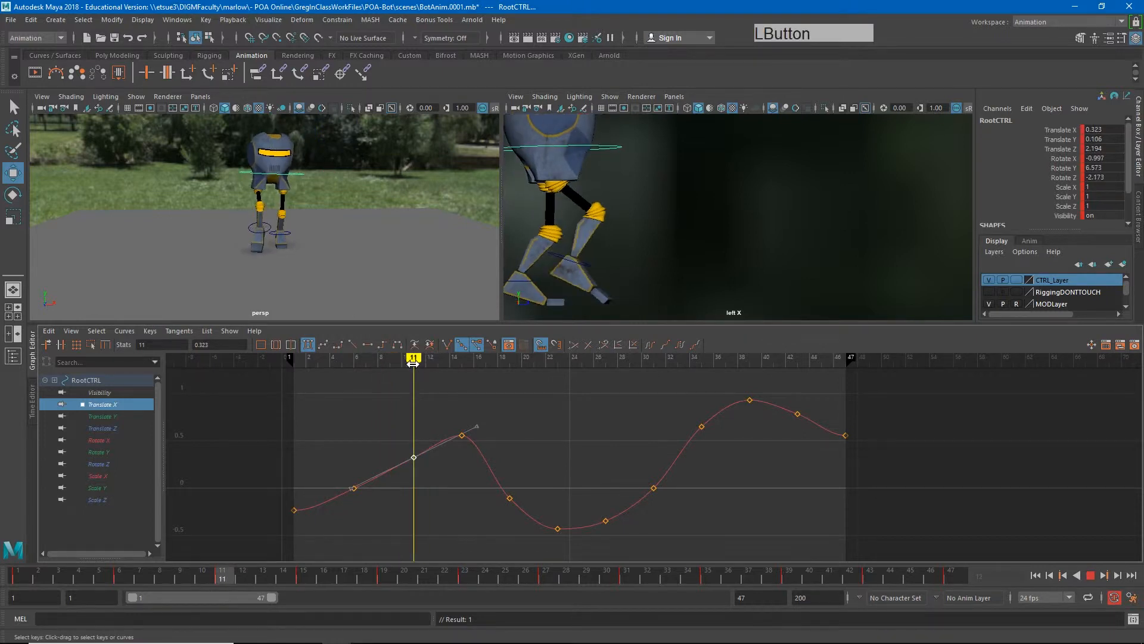
left_click_drag(395, 407, 438, 477)
middle_click_drag(445, 489, 316, 463, "shift")
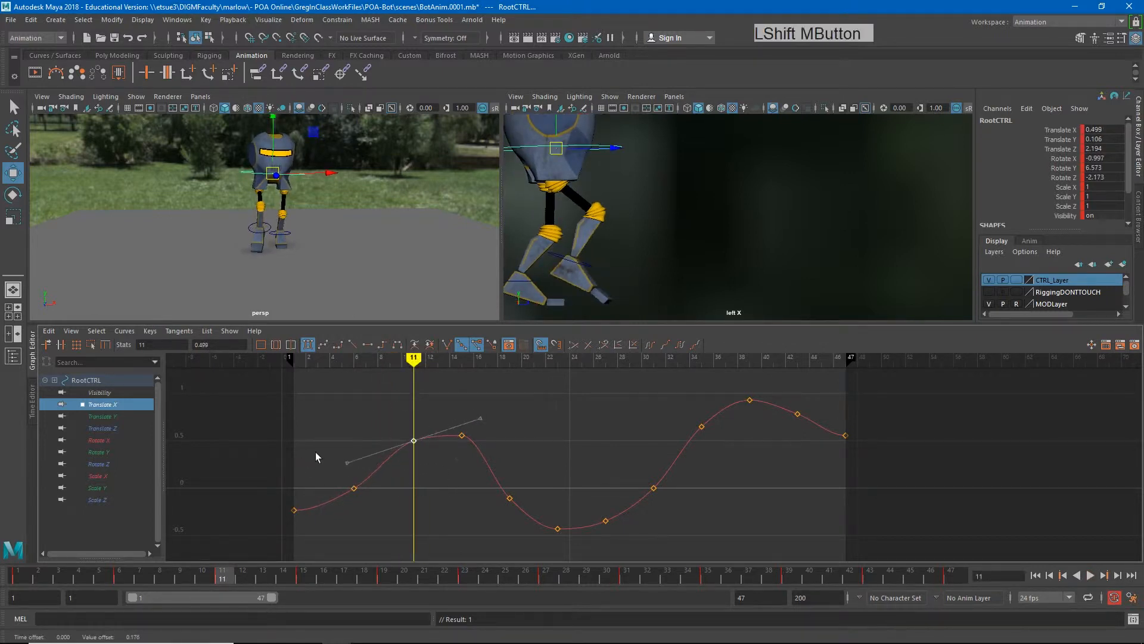
left_click(354, 488)
middle_click_drag(380, 510, 380, 520, "shift")
mouse_move(415, 364)
left_mouse_down()
mouse_move(289, 365)
mouse_move(387, 364)
mouse_move(423, 393)
mouse_move(323, 387)
mouse_move(413, 396)
mouse_move(269, 400)
left_mouse_up()
Raise the frame 6 key on the root control's Translate Y curve to about -0.15.
left_click(102, 416)
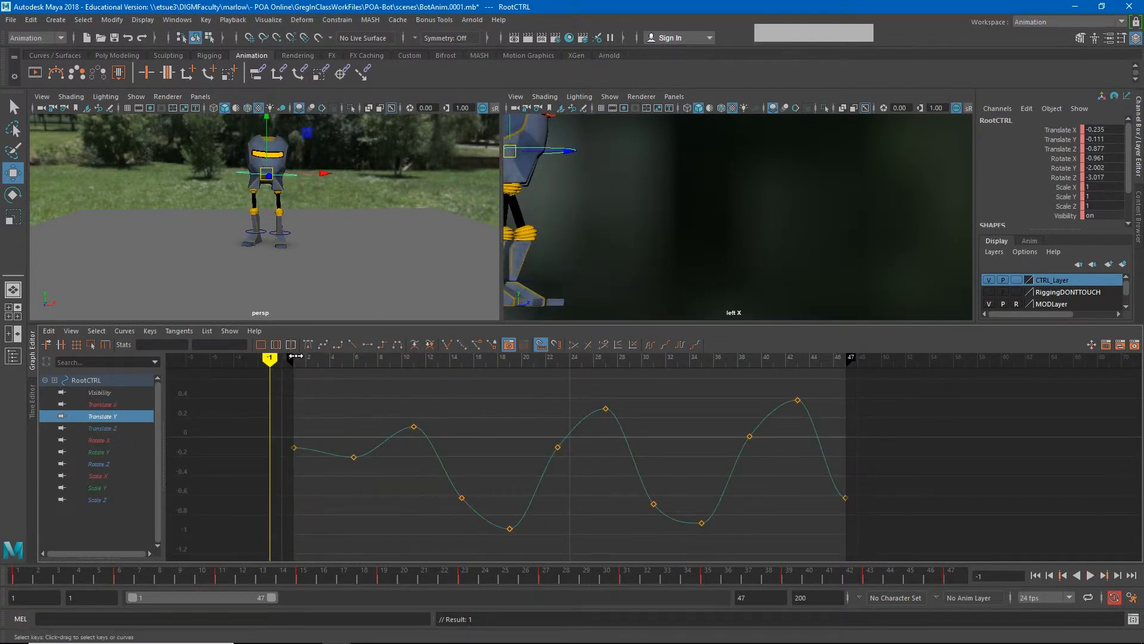
mouse_move(292, 365)
left_mouse_down()
mouse_move(422, 378)
mouse_move(315, 371)
left_mouse_up()
left_click_drag(395, 379, 354, 379)
left_click_drag(346, 421, 377, 486)
mouse_move(377, 486)
middle_mouse_down("shift")
mouse_move(373, 454)
mouse_move(375, 472)
middle_mouse_up("shift")
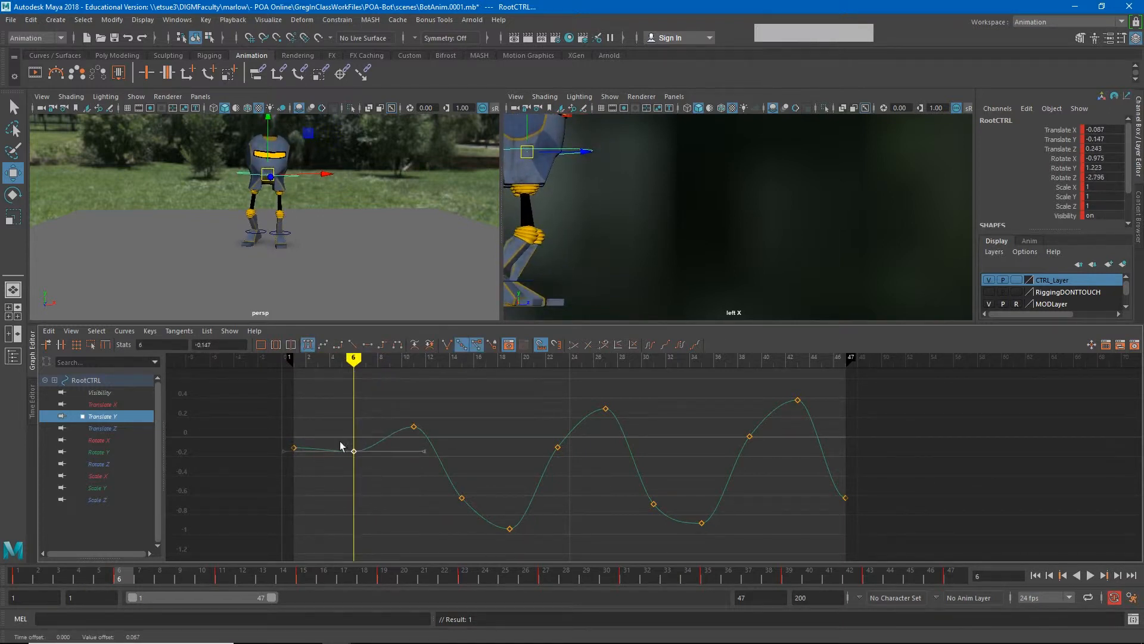
Lower the frame 6 key on the root control's Translate Z curve to about -0.33.
left_click(103, 429)
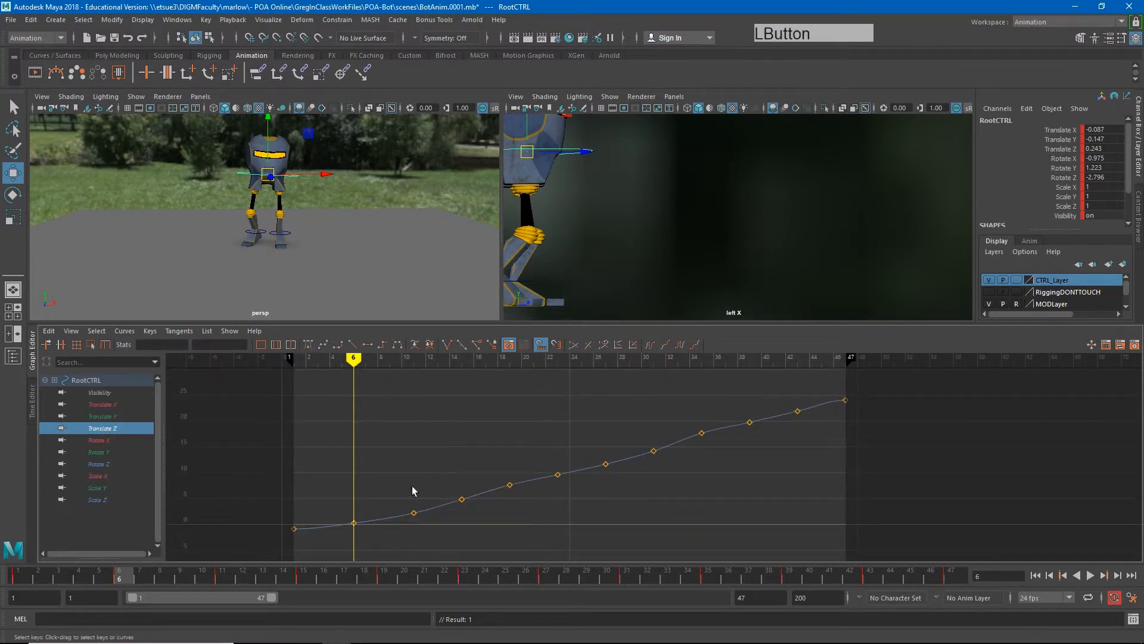
left_click_drag(372, 536, 371, 531)
middle_click_drag(360, 498, 183, 509, "shift")
On the root control's Rotate X curve, lower the frame 11 key to about -3.35 and the frame 6 key to about -1.5.
left_click(99, 440)
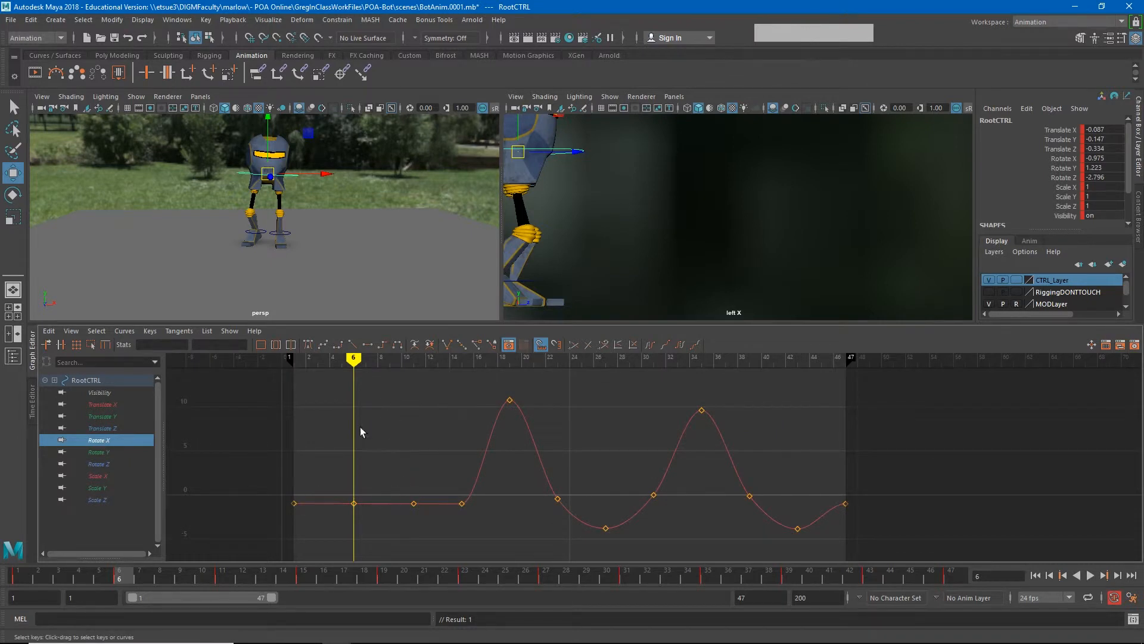
left_click_drag(355, 363, 414, 373)
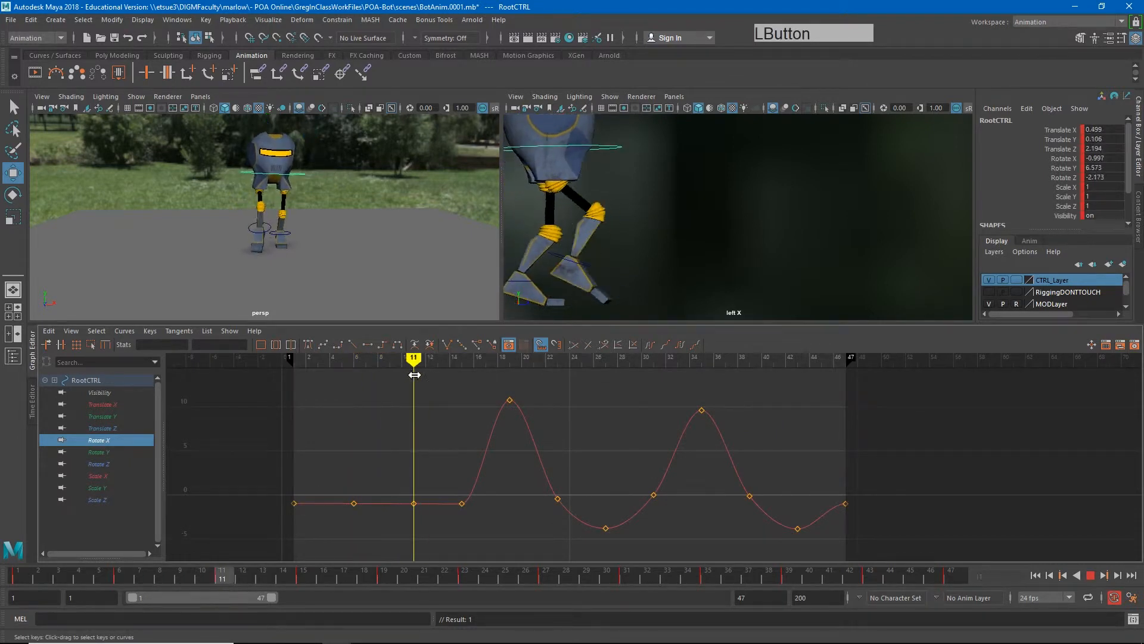
left_click_drag(377, 475, 437, 543)
middle_click_drag(427, 482, 425, 498, "shift")
left_click_drag(322, 466, 365, 516)
middle_click_drag(366, 516, 366, 522, "shift")
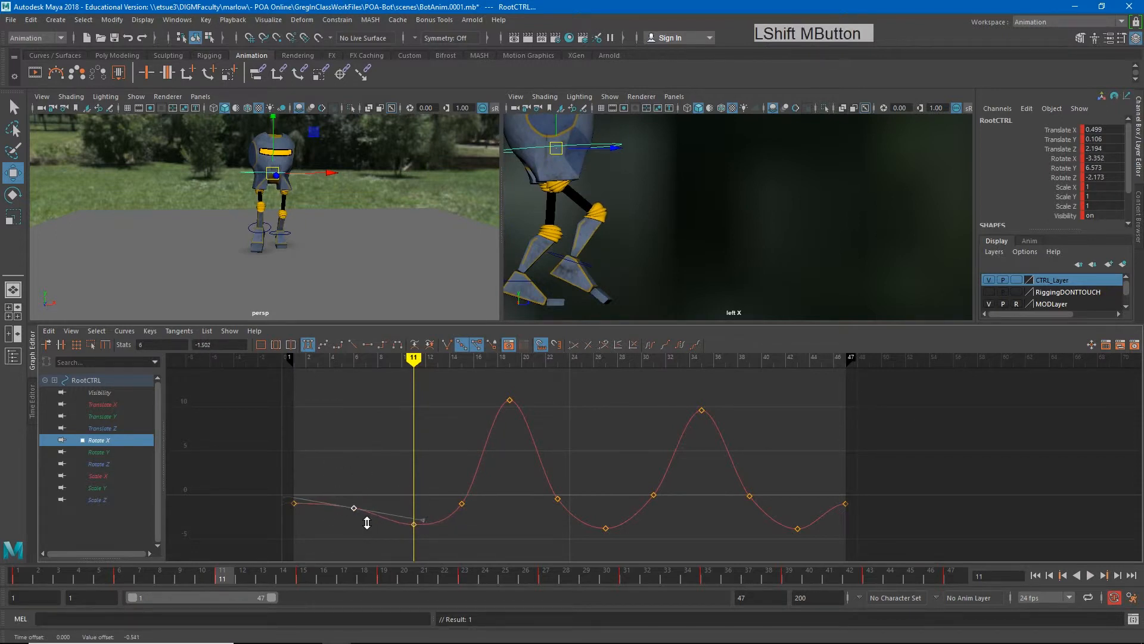
On the root control's Rotate Z curve, lower the frame 11 key to about -4.18 and the frame 6 key slightly.
left_click(110, 454)
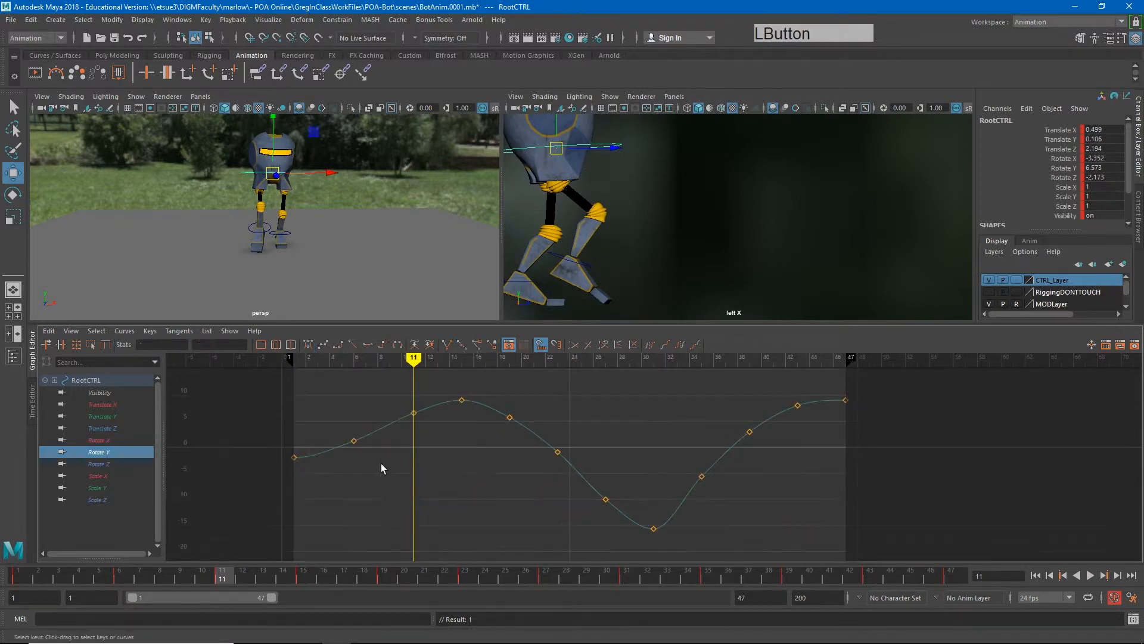
left_click(114, 464)
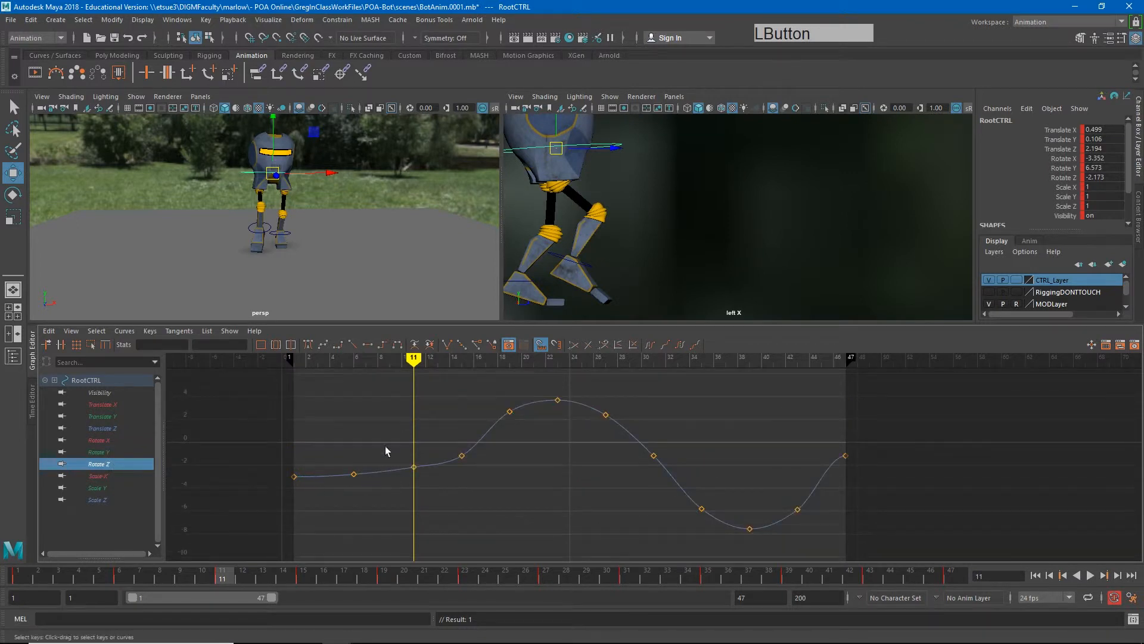
left_click_drag(429, 491, 429, 491)
middle_click_drag(429, 491, 427, 507, "shift")
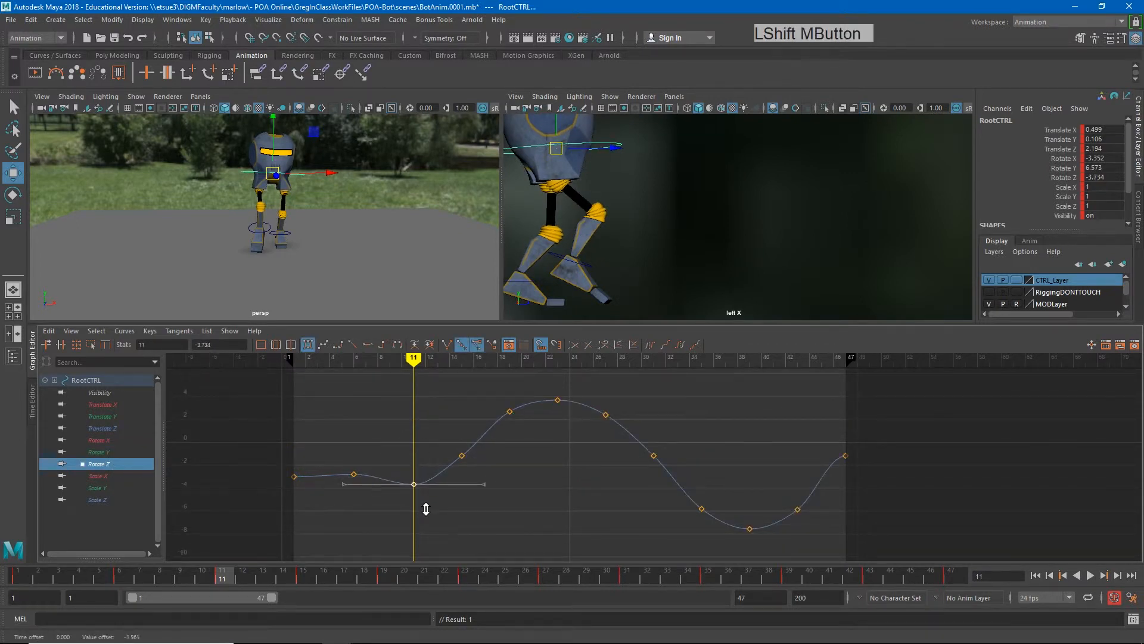
left_click_drag(331, 456, 429, 517)
middle_click_drag(429, 516, 416, 475, "shift")
mouse_move(417, 357)
left_mouse_down()
mouse_move(281, 358)
mouse_move(691, 358)
mouse_move(696, 381)
mouse_move(330, 351)
mouse_move(244, 330)
left_mouse_up()
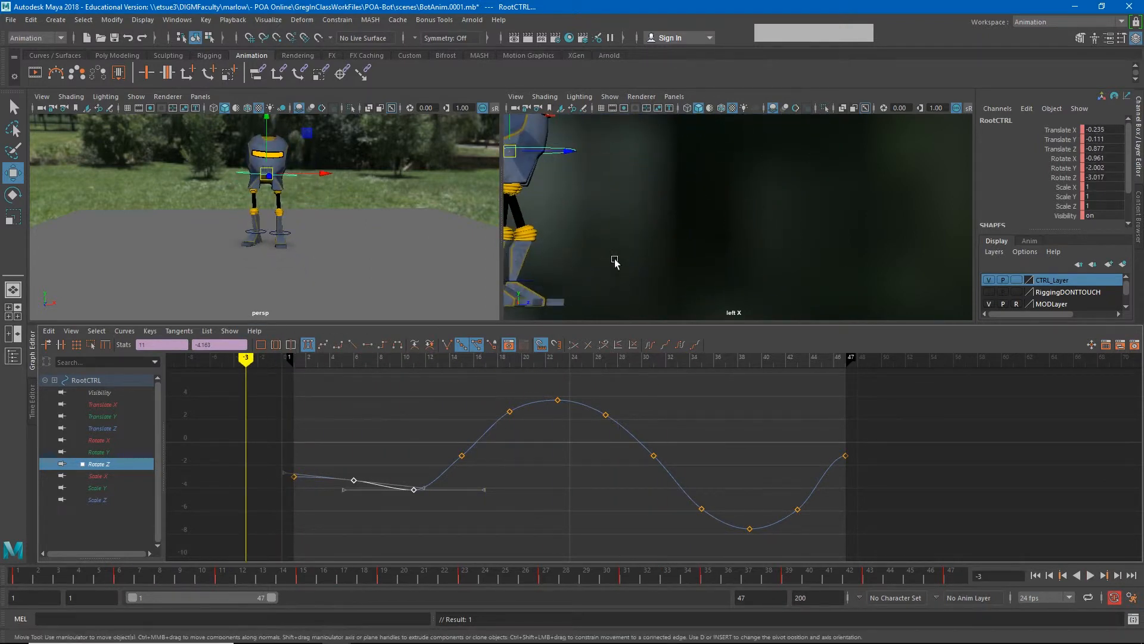
Select the right leg control and bring the animation to frame 6 with both feet shown up close in the perspective view.
left_click(292, 240)
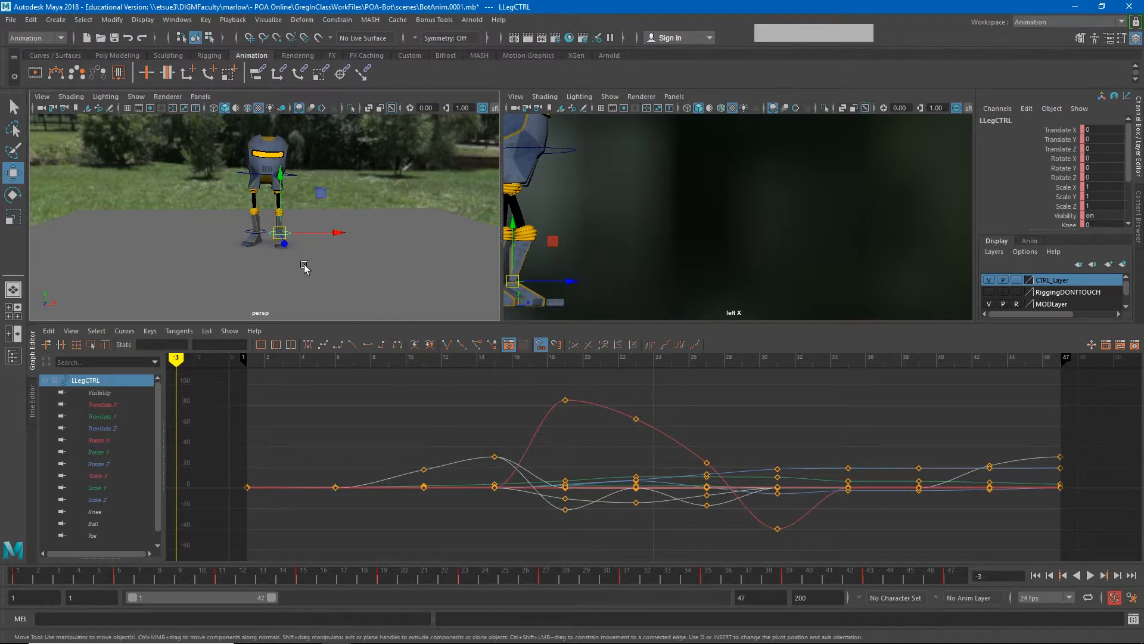
middle_click_drag(564, 290, 712, 262, "alt")
left_click(265, 234)
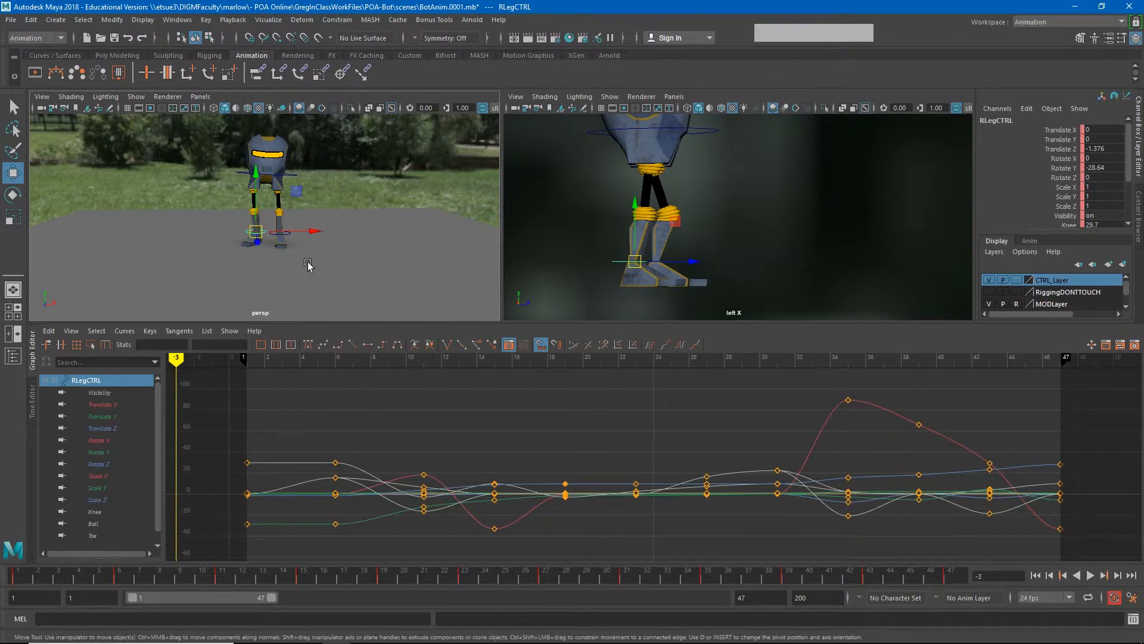
left_click_drag(308, 265, 378, 260, "alt")
middle_click_drag(378, 260, 333, 230, "alt")
right_click_drag(334, 229, 407, 246, "alt")
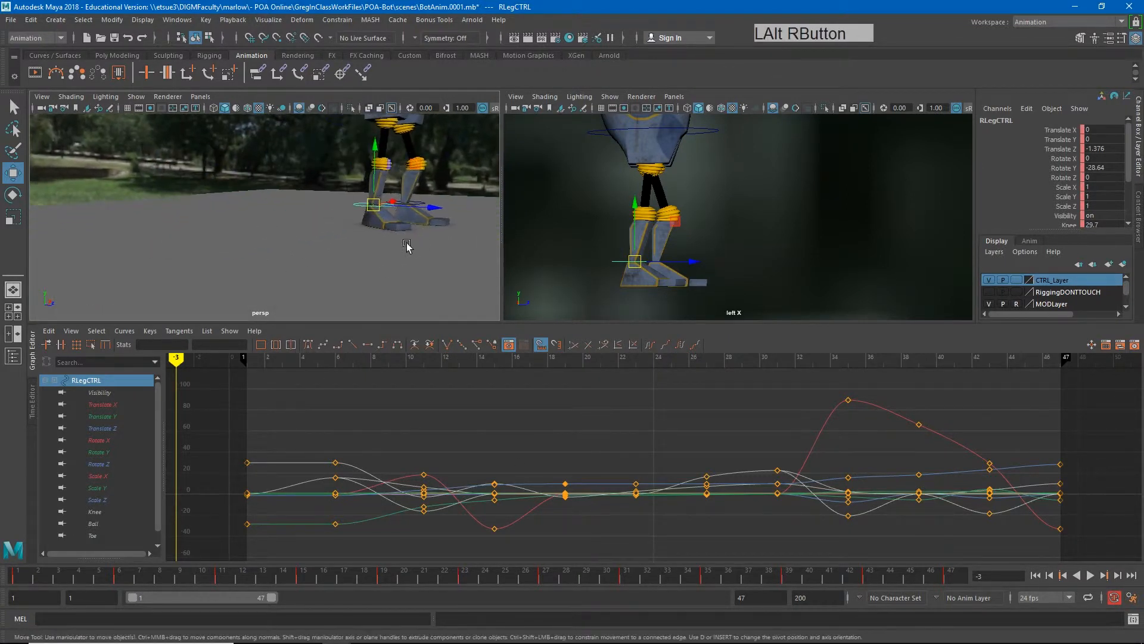
middle_click_drag(407, 245, 263, 258, "alt")
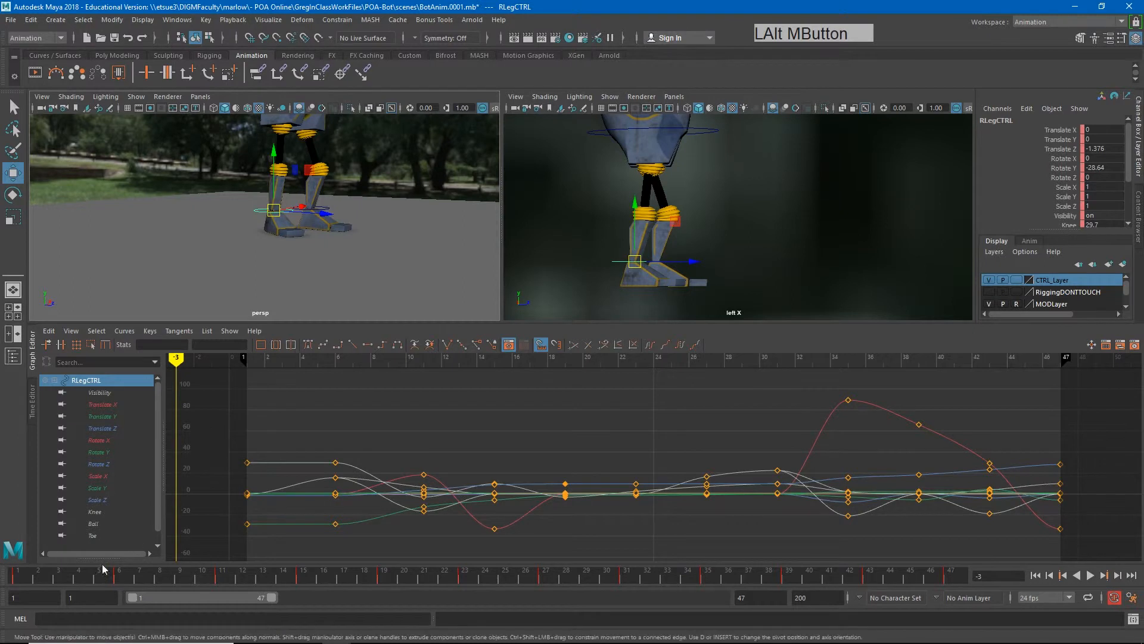
mouse_move(40, 577)
left_mouse_down()
mouse_move(212, 596)
mouse_move(122, 593)
left_mouse_up()
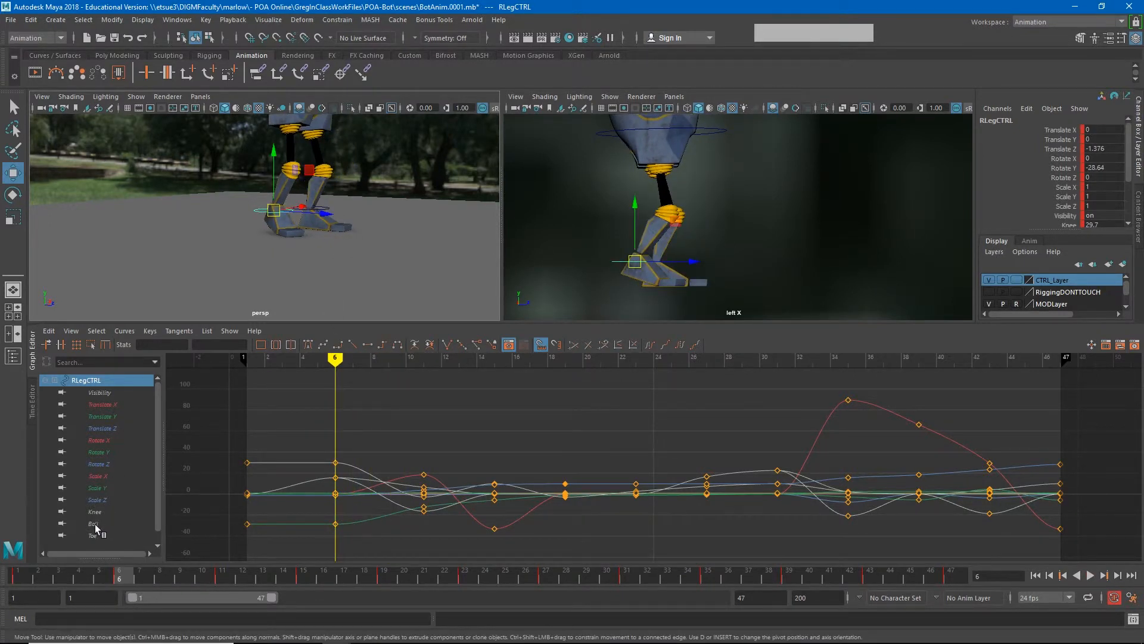
Lower the right leg control's Ball and Toe keys at frame 6 to about 11.3, undoing their shift to frame 5.
left_click_drag(94, 524, 95, 537)
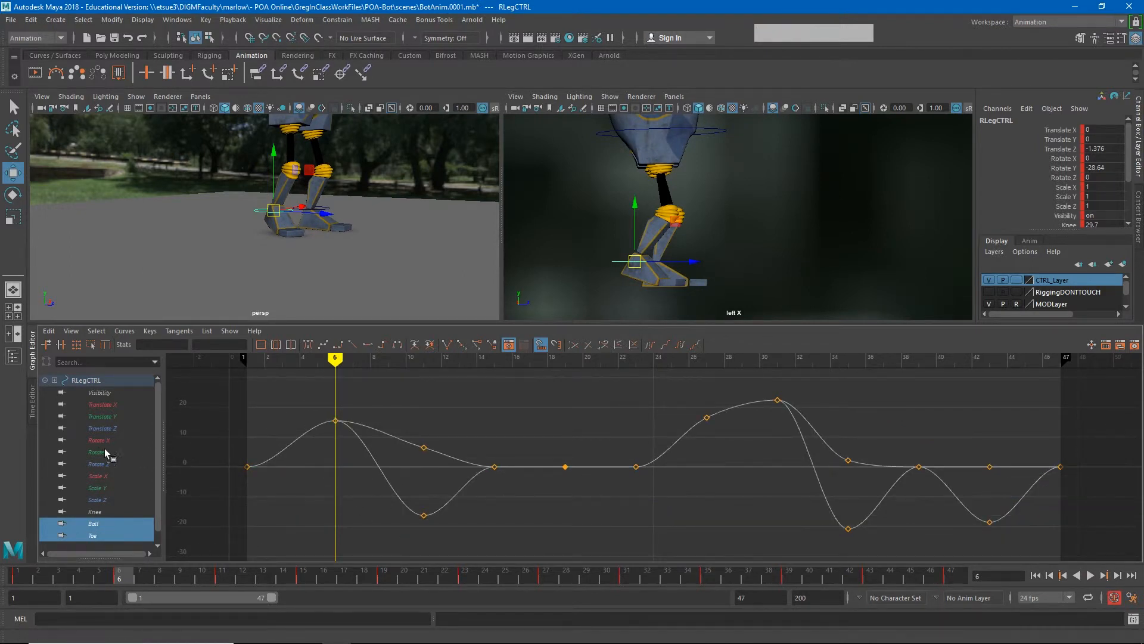
left_click_drag(319, 395, 376, 462)
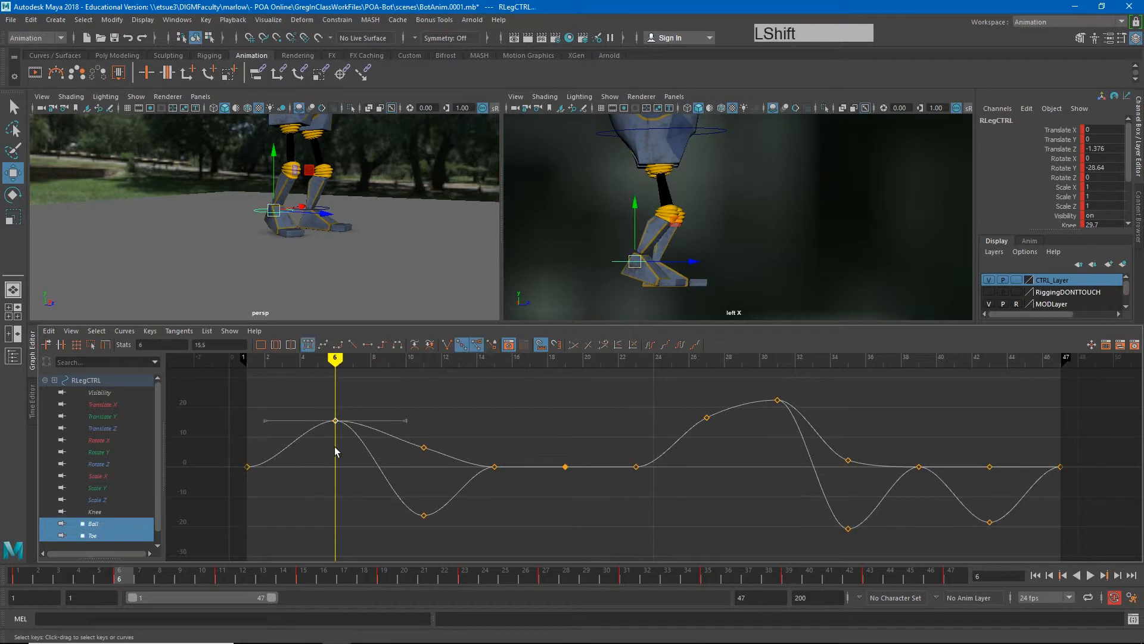
middle_click_drag(336, 451, 312, 439, "shift")
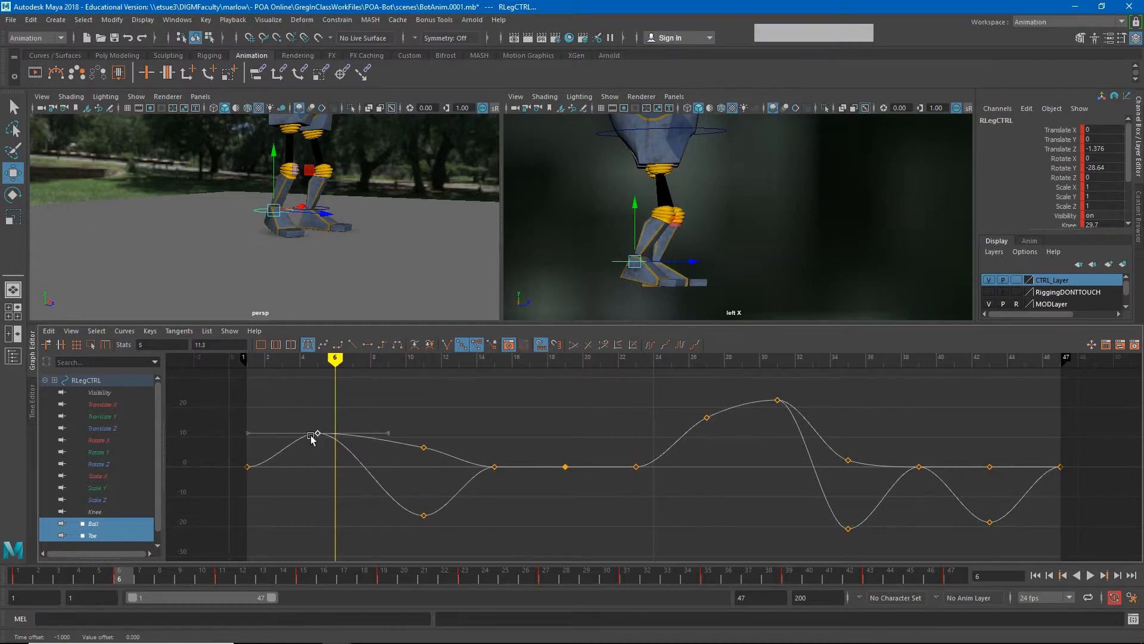
left_click_drag(331, 359, 370, 377)
key("ctrl+z")
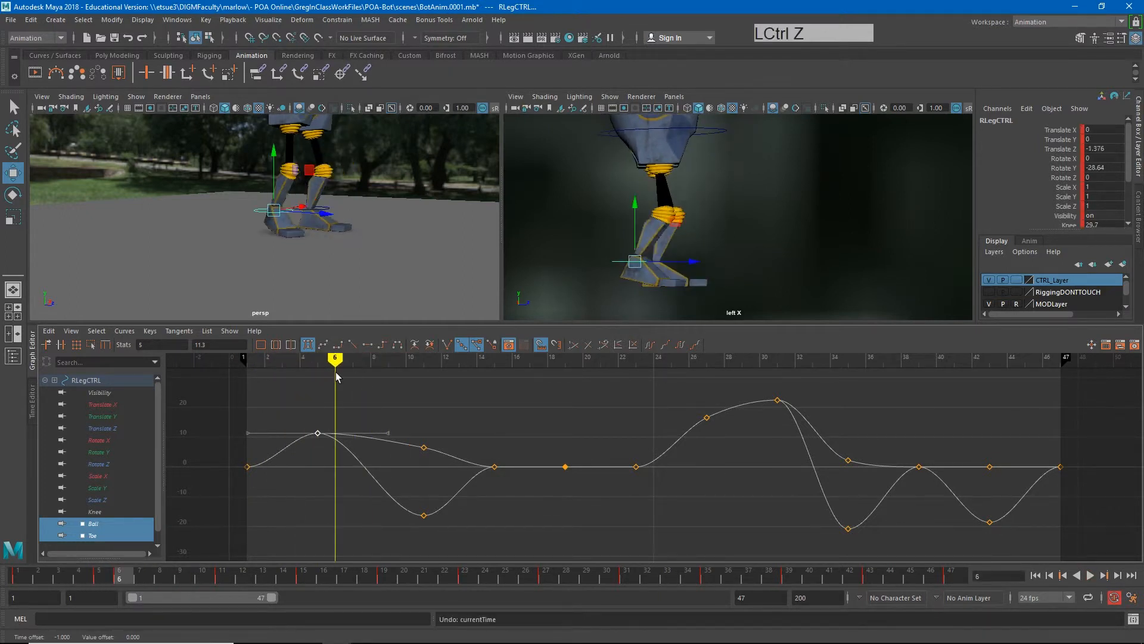
key("ctrl+z")
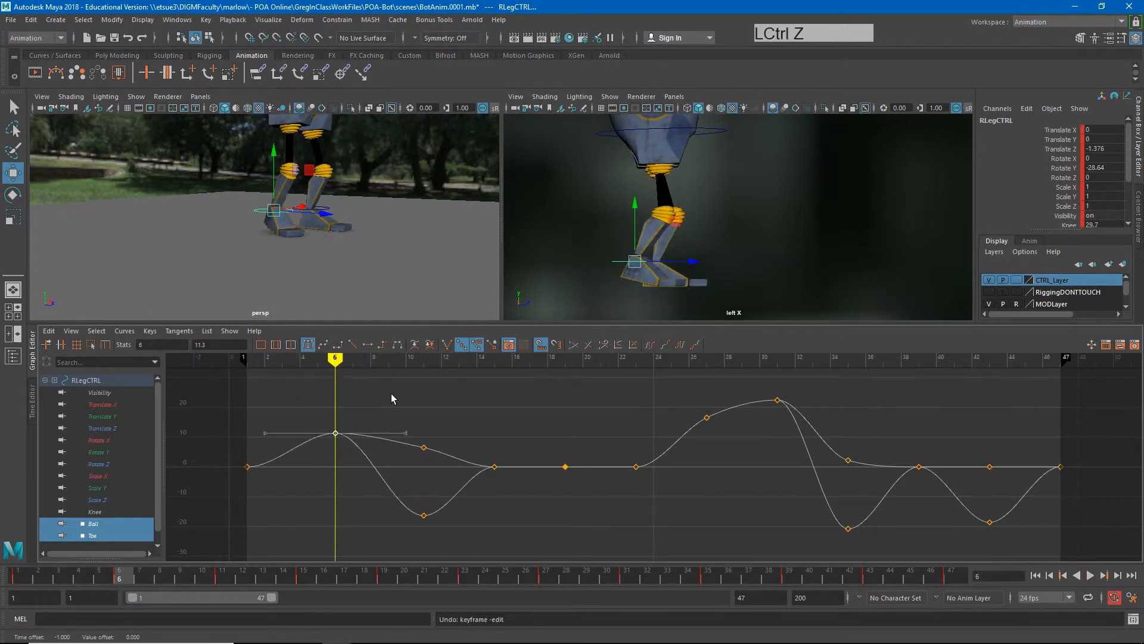
On the right leg control's Translate Z curve, move the frame 6 key to frame 7 and lower the frame 11 key to about 2.1.
left_click(108, 427)
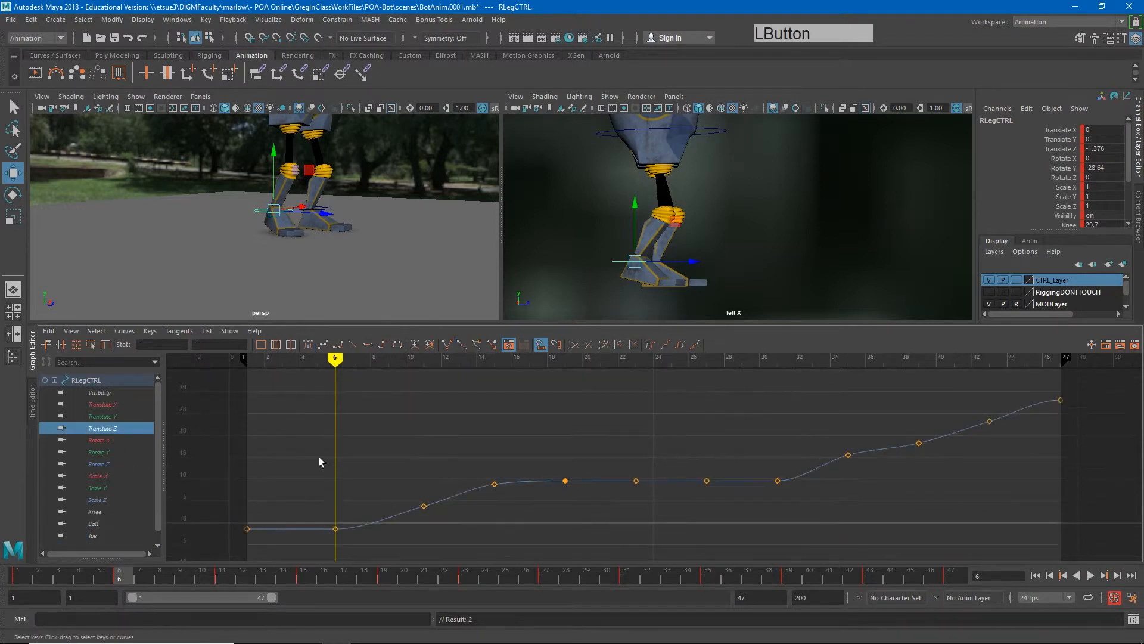
middle_click_drag(381, 480, 412, 434, "alt")
right_click_drag(405, 461, 435, 495, "alt+shift")
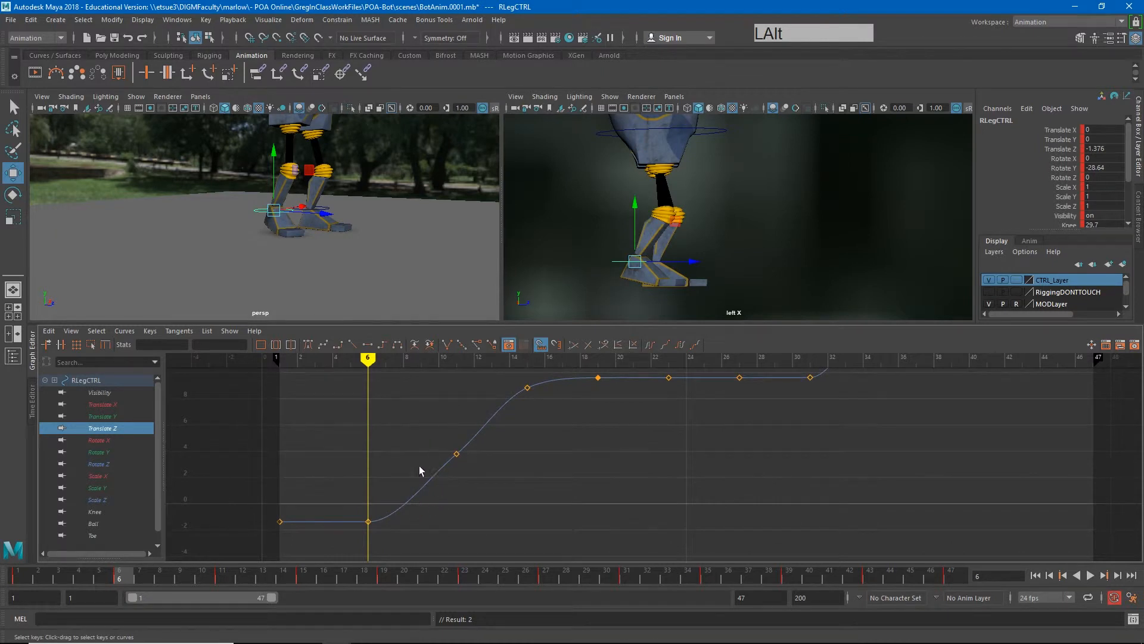
left_click_drag(349, 493, 398, 540)
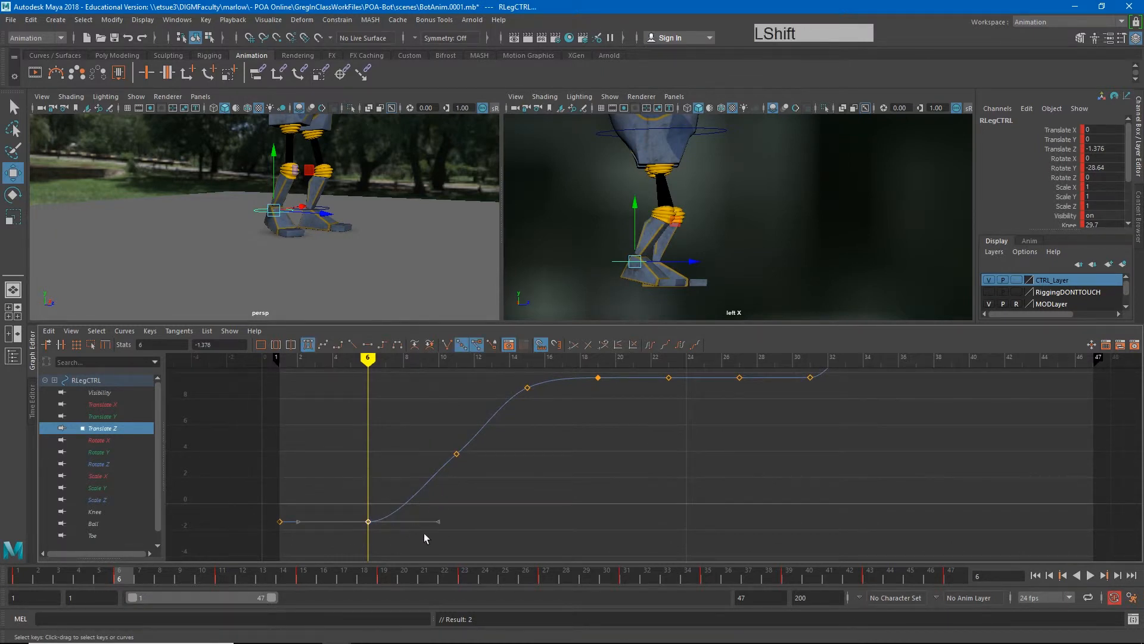
middle_click_drag(432, 533, 456, 522, "shift")
left_click_drag(433, 420, 468, 476)
middle_click_drag(468, 490, 467, 513, "shift")
mouse_move(368, 361)
left_mouse_down()
mouse_move(314, 360)
mouse_move(401, 361)
mouse_move(441, 391)
mouse_move(281, 390)
mouse_move(430, 395)
mouse_move(345, 400)
left_mouse_up()
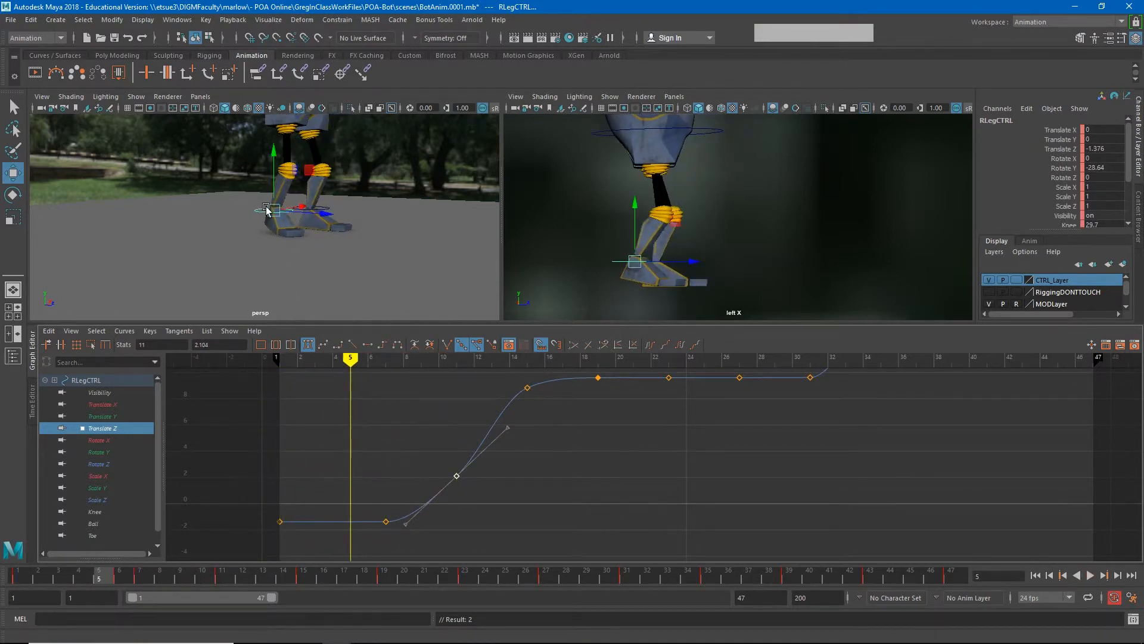
Insert keys at frame 3 on the right leg control's Ball and Toe curves.
left_click(93, 524)
left_click(92, 535, "ctrl")
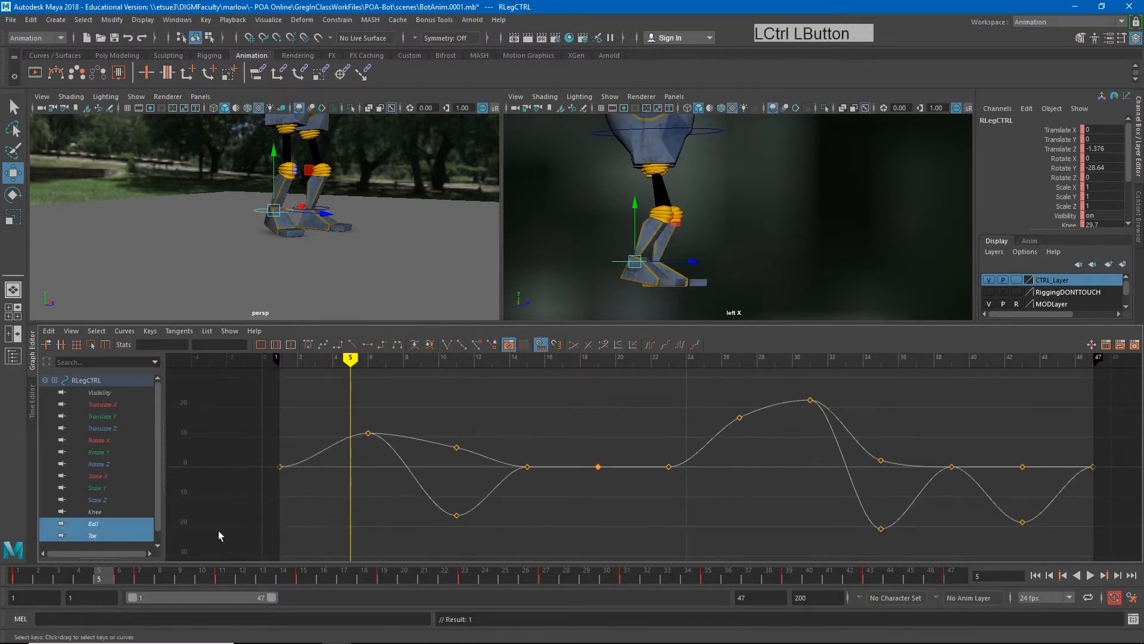
left_click_drag(351, 358, 310, 361)
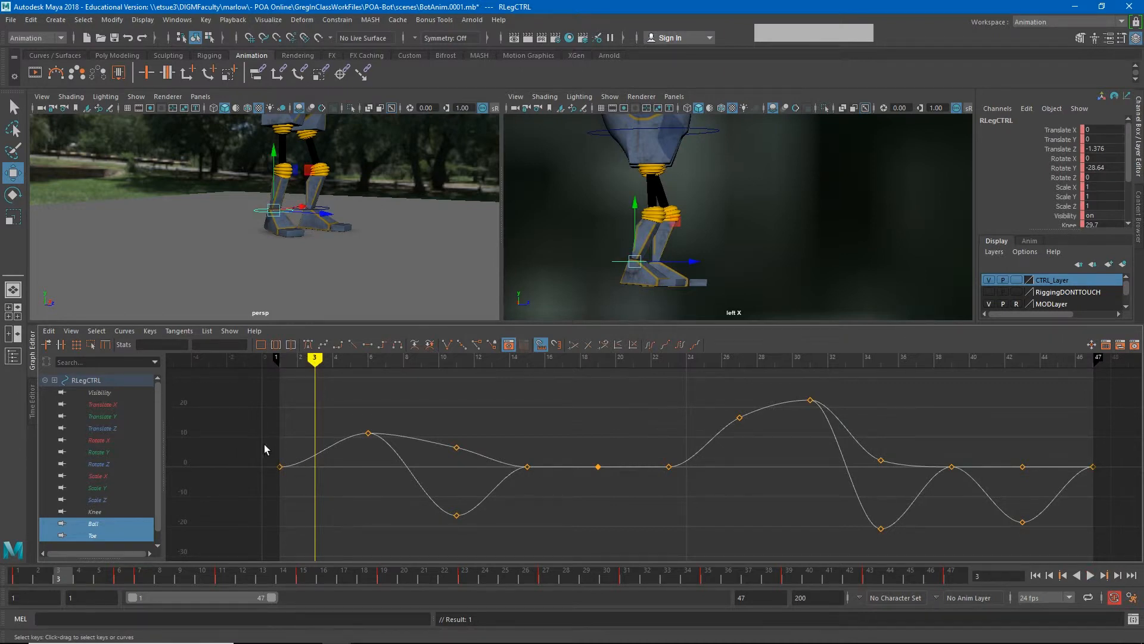
left_click_drag(266, 450, 351, 512)
left_click(149, 331)
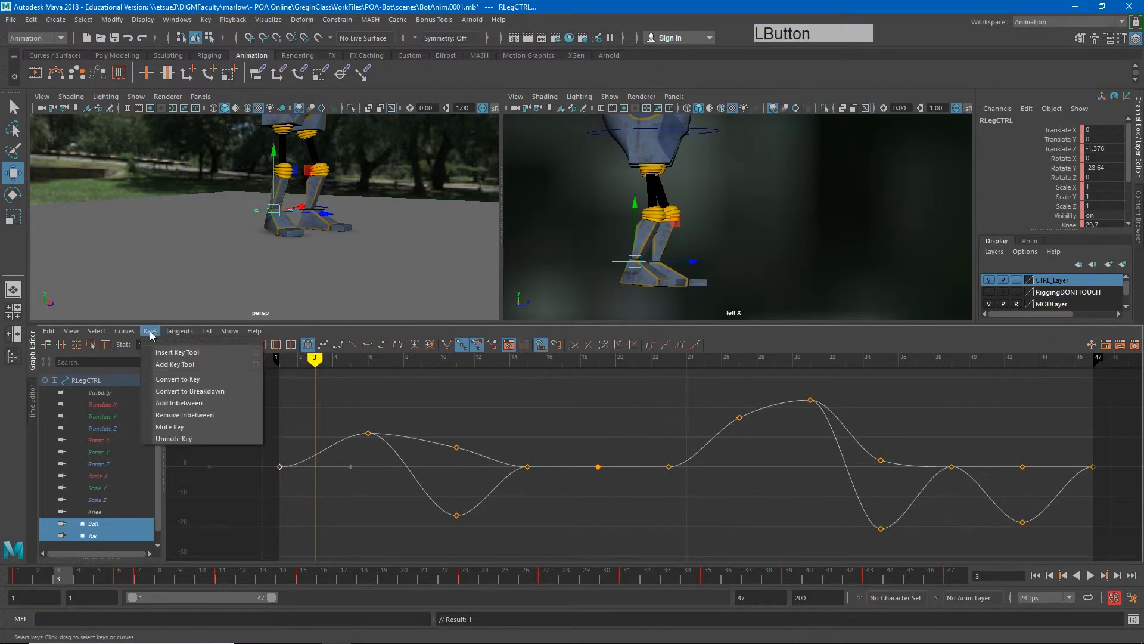
left_click(181, 354)
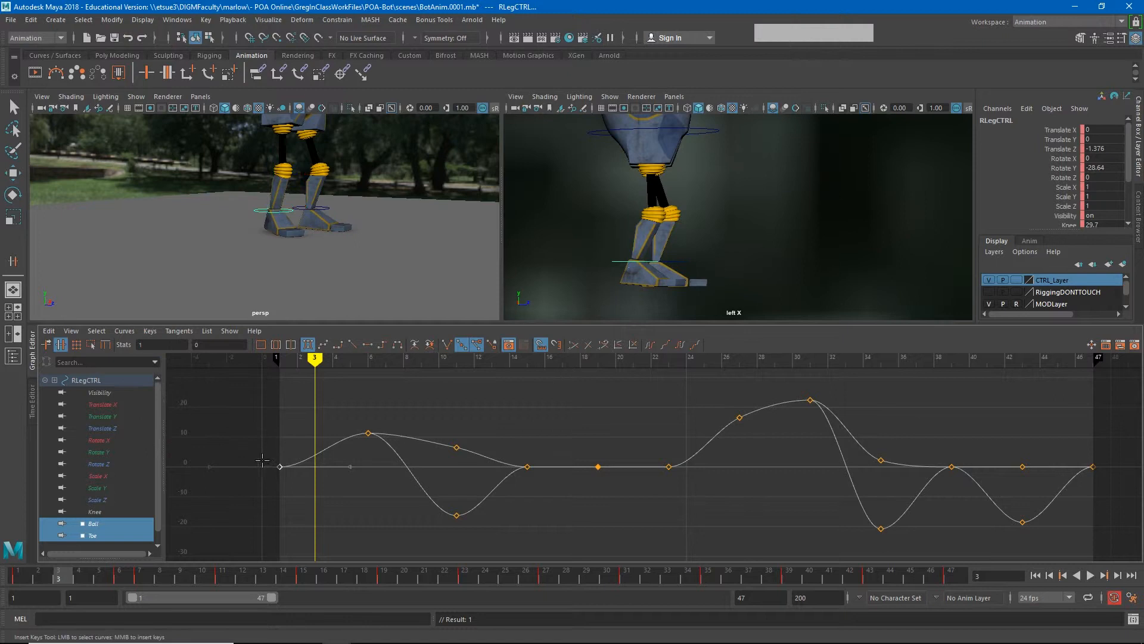
middle_click(315, 455)
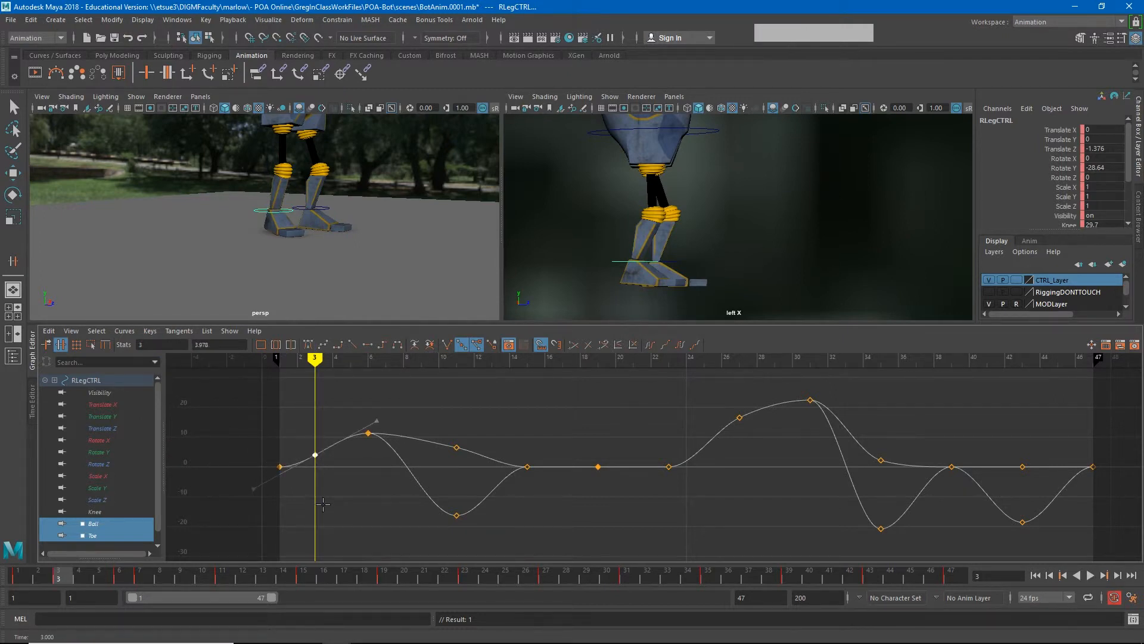
Apply auto tangents to the frame 3 Ball and Toe keys, lower them to about 2.98, and scrub through the first step.
key("w")
left_click(307, 344)
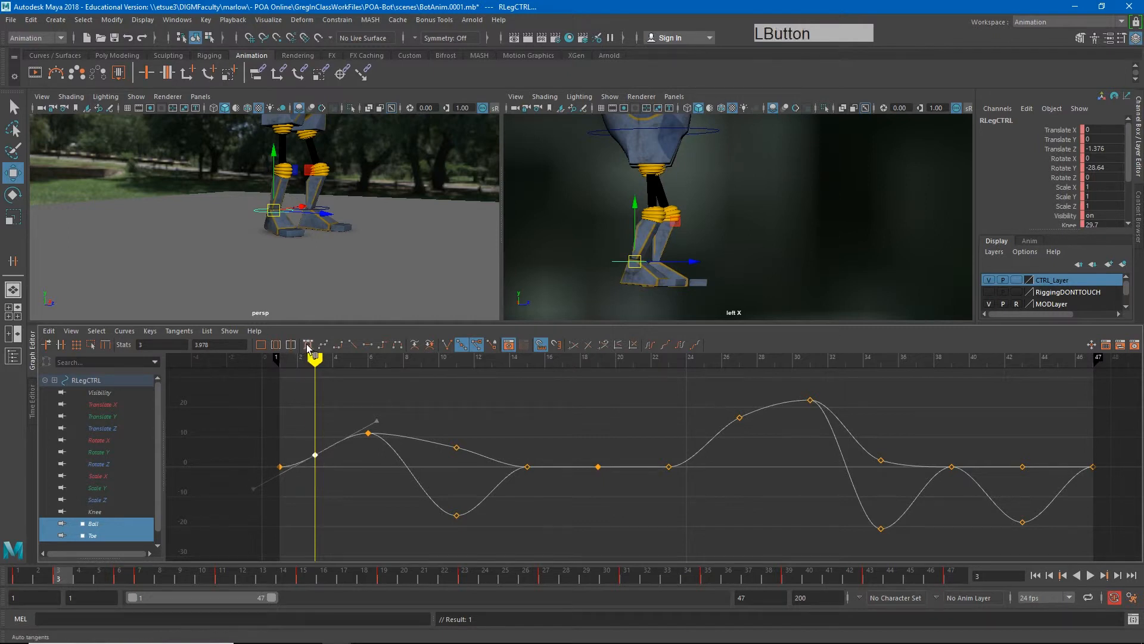
middle_click_drag(333, 467, 328, 471, "shift")
left_click(310, 361)
mouse_move(310, 361)
left_mouse_down()
mouse_move(281, 362)
mouse_move(602, 391)
mouse_move(639, 417)
mouse_move(536, 412)
mouse_move(536, 403)
left_mouse_up()
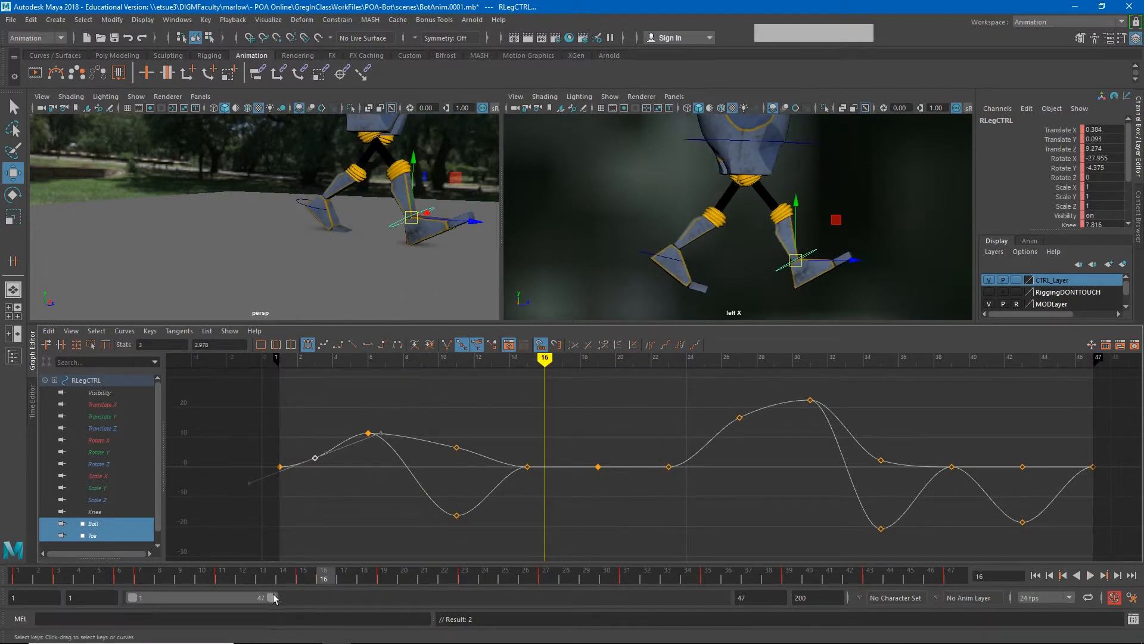
Extend the playback range to frame 70 and compare the poses at frames 15 and 47.
left_click_drag(271, 601, 341, 610)
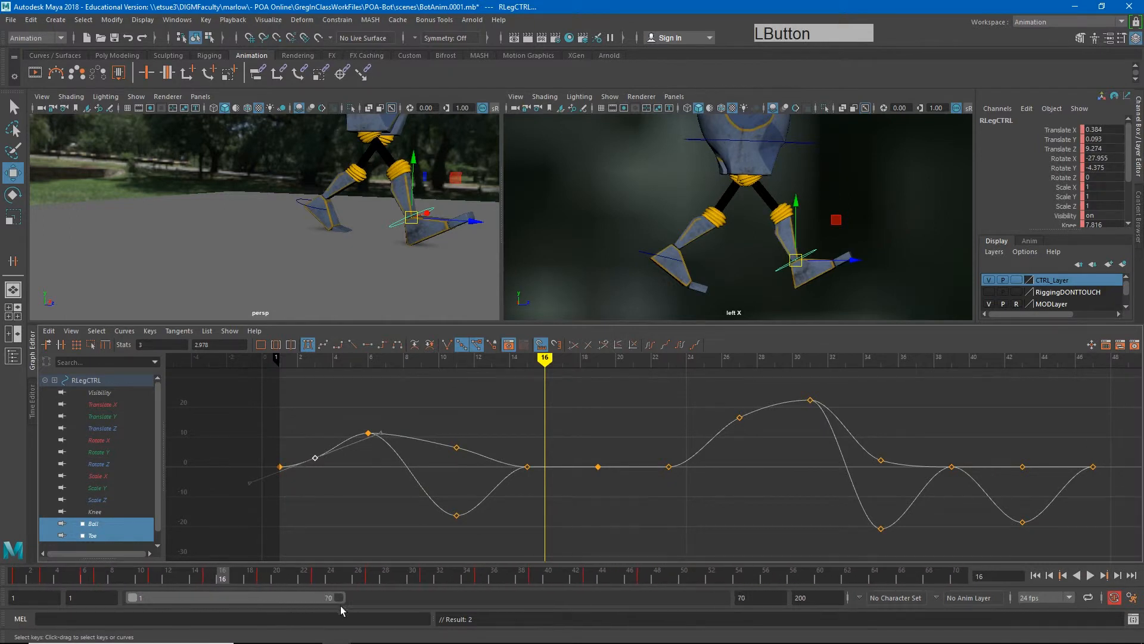
left_click(212, 581)
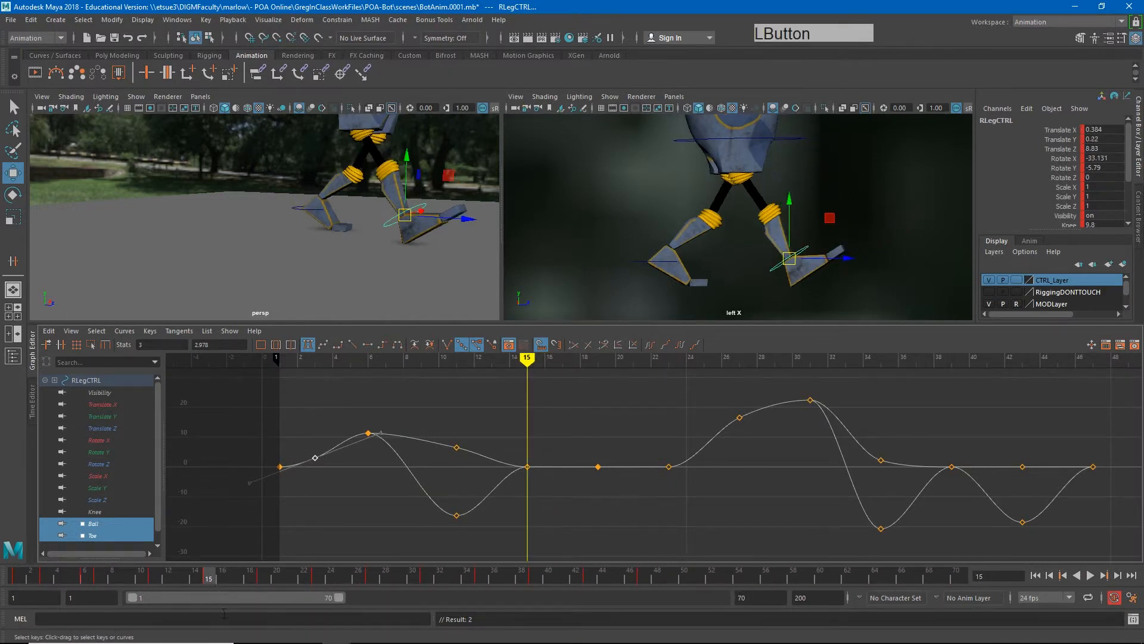
left_click(644, 580)
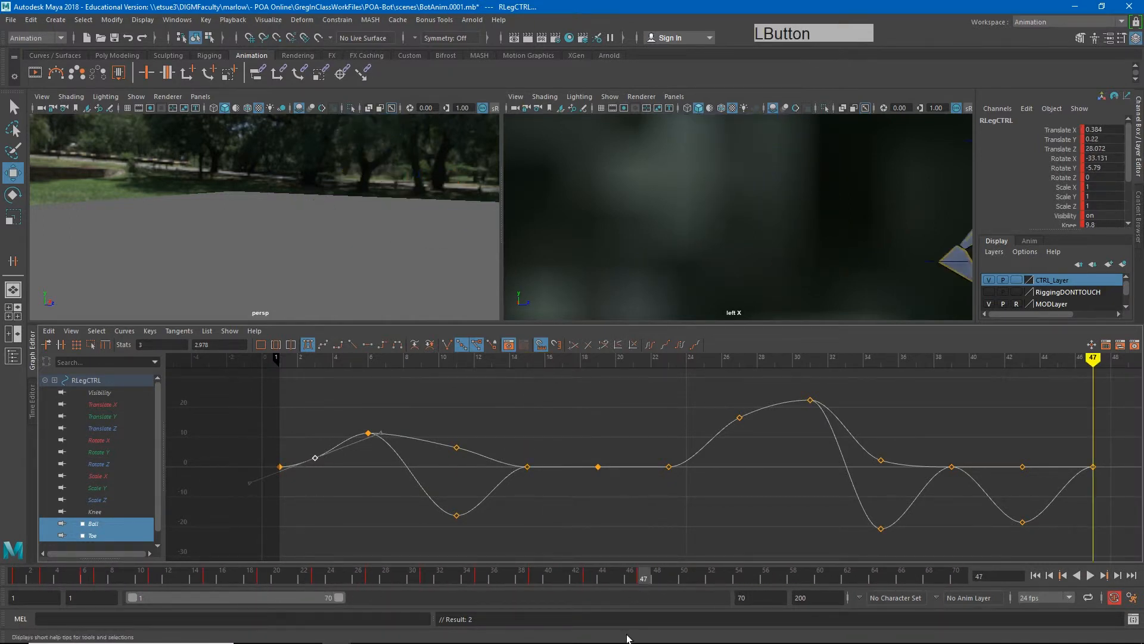
left_click(210, 580)
left_click(643, 579)
Shift the right leg control's frame 19 keys to frame 17 and play back the walk.
left_click_drag(206, 580, 236, 587)
left_click(250, 580)
middle_click(259, 579, "shift")
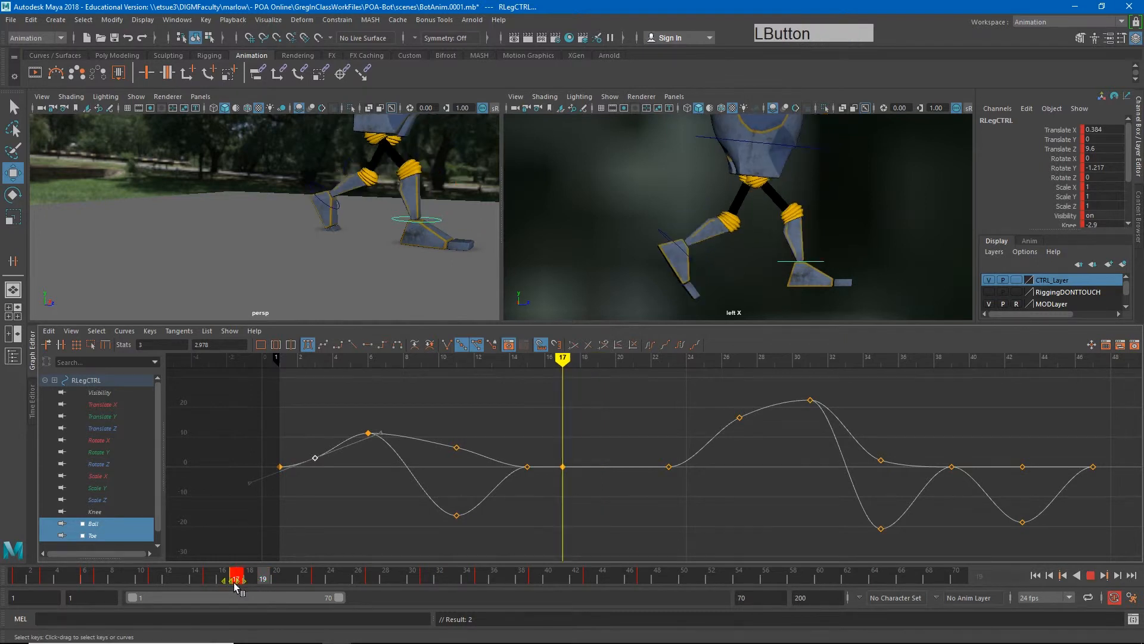
left_click(195, 581)
left_click(232, 580)
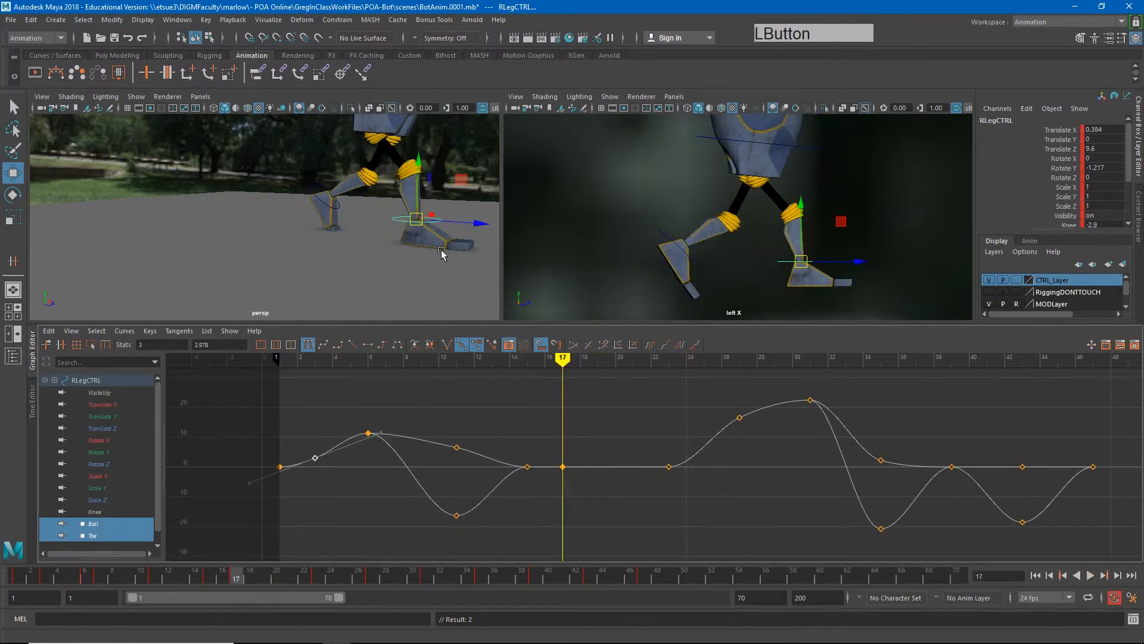
left_click_drag(233, 581, 168, 582)
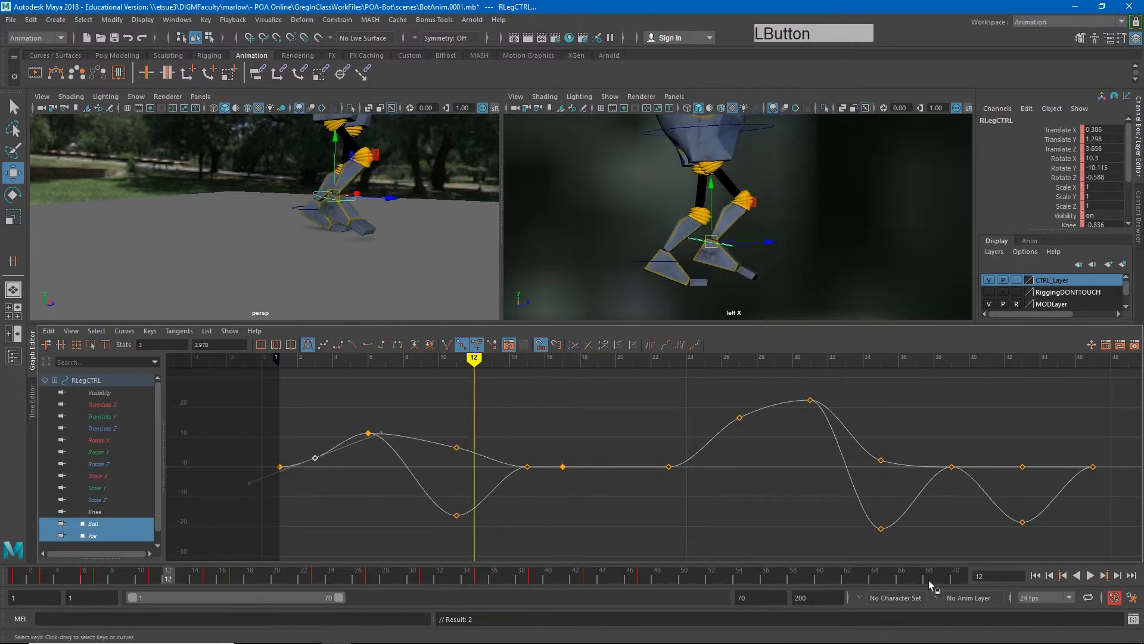
left_click(1091, 576)
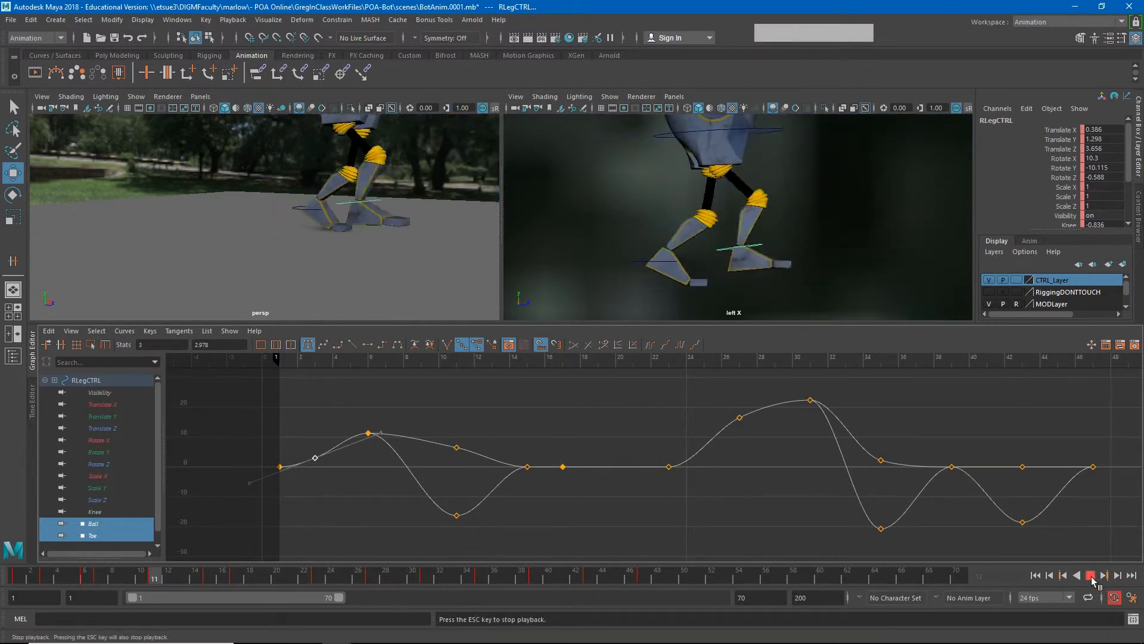
left_click(1091, 576)
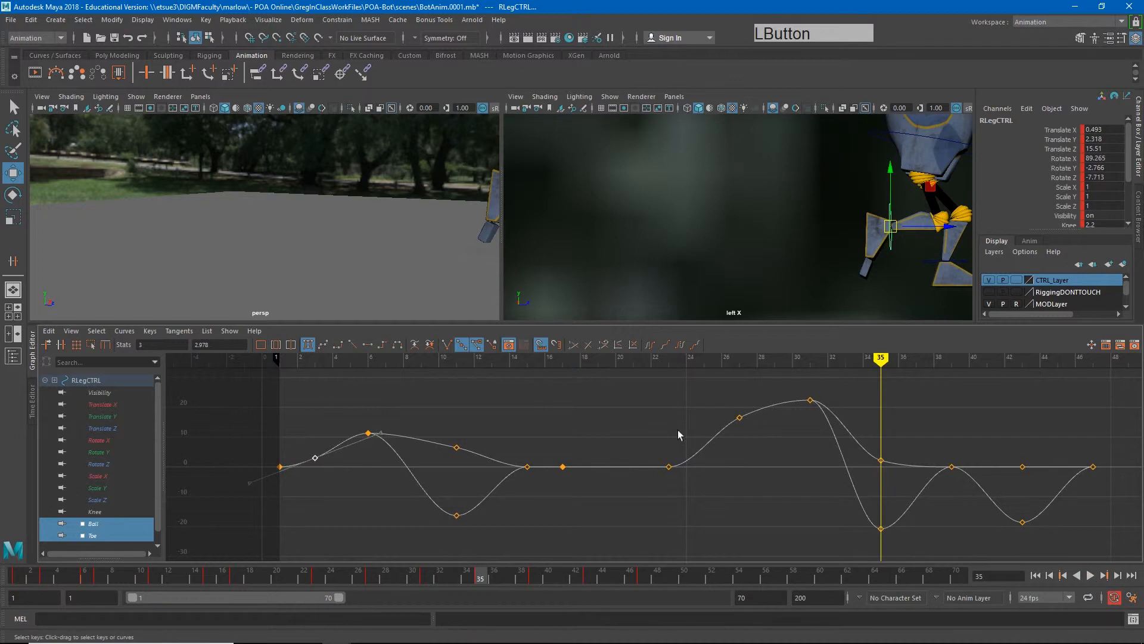
Select the left leg control and shift its frame 35 keys to frame 33.
right_click_drag(707, 257, 686, 199, "alt")
left_click(899, 252)
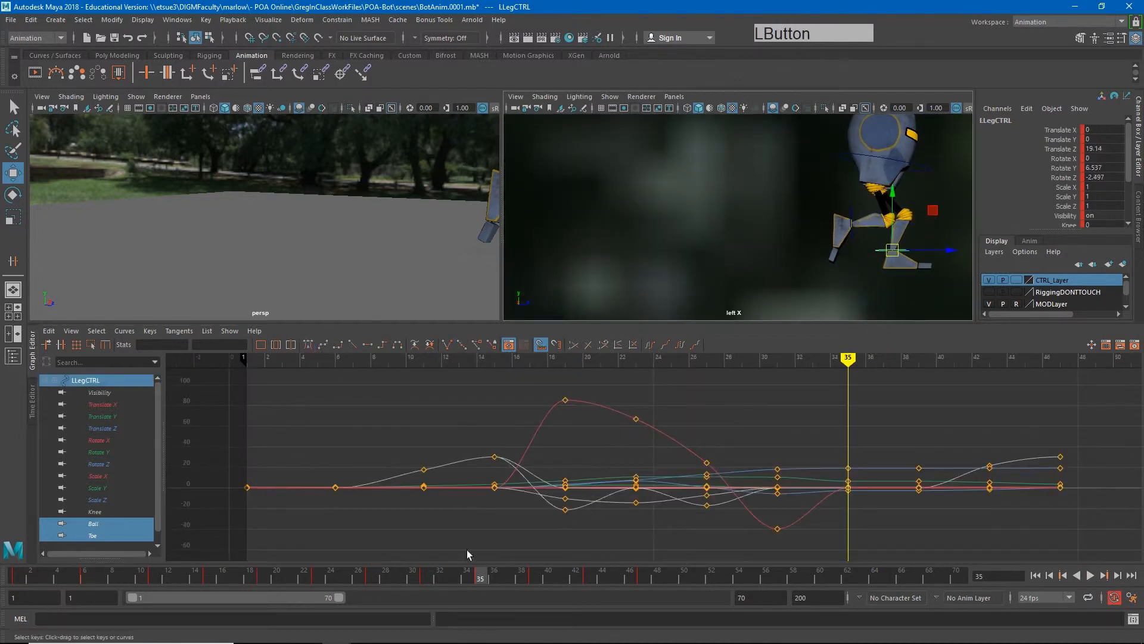
middle_click_drag(459, 285, 368, 276, "alt")
right_click_drag(368, 276, 417, 280, "alt")
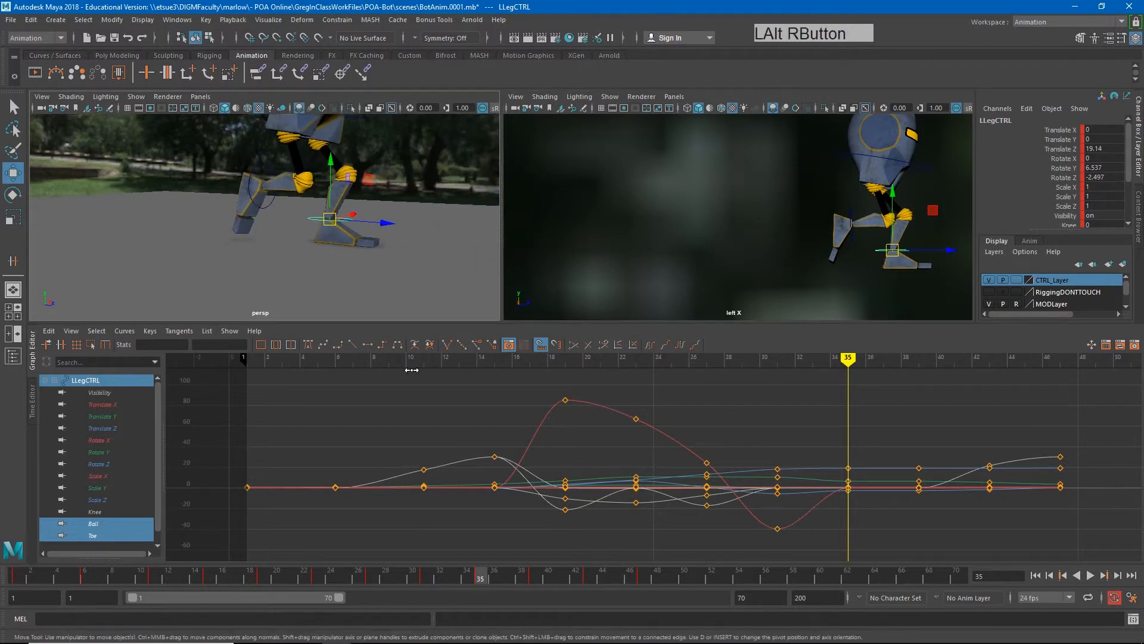
left_click_drag(480, 576, 429, 569)
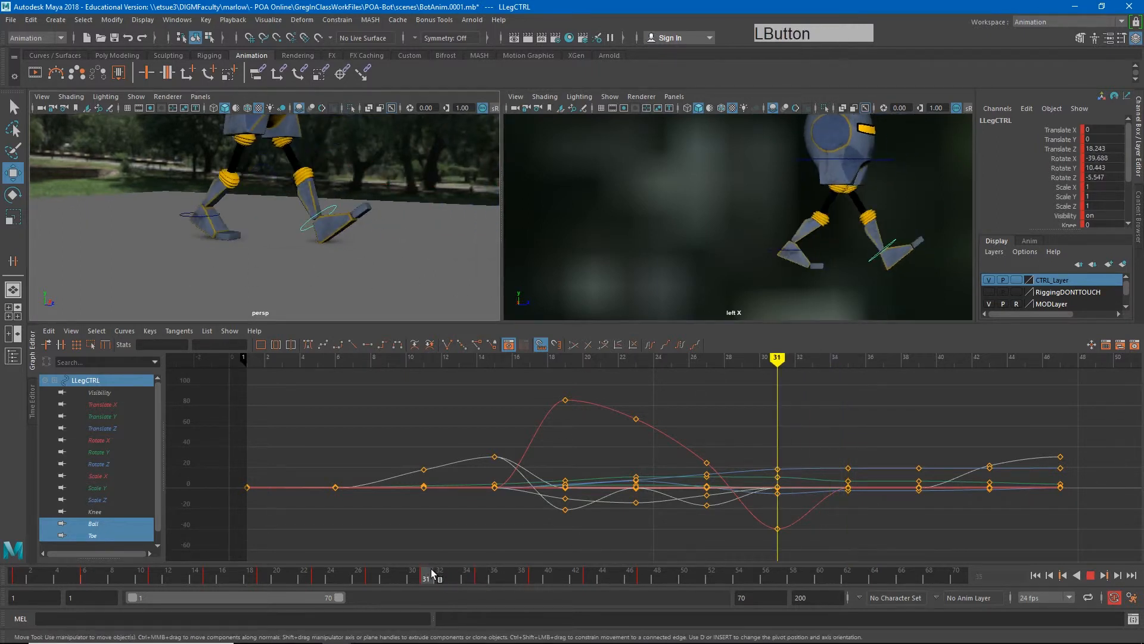
left_click(480, 578)
middle_click(481, 581, "shift")
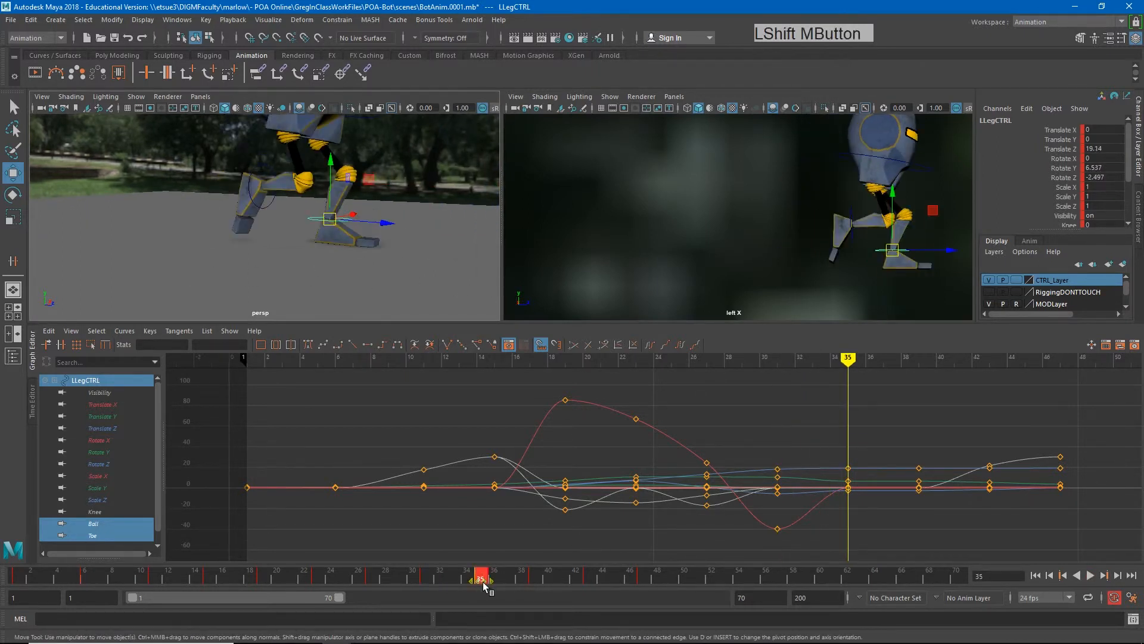
left_click_drag(484, 581, 447, 579)
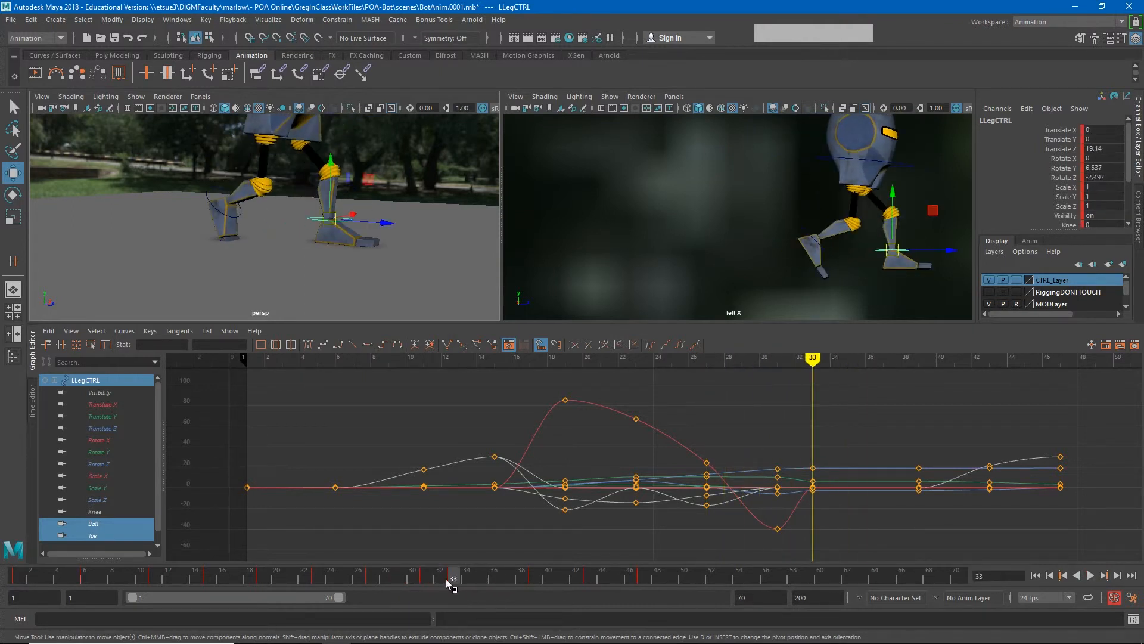
Set the left leg control's Toe to about 60.2 at frame 17 so the toe lies flat on the ground.
left_click(235, 214)
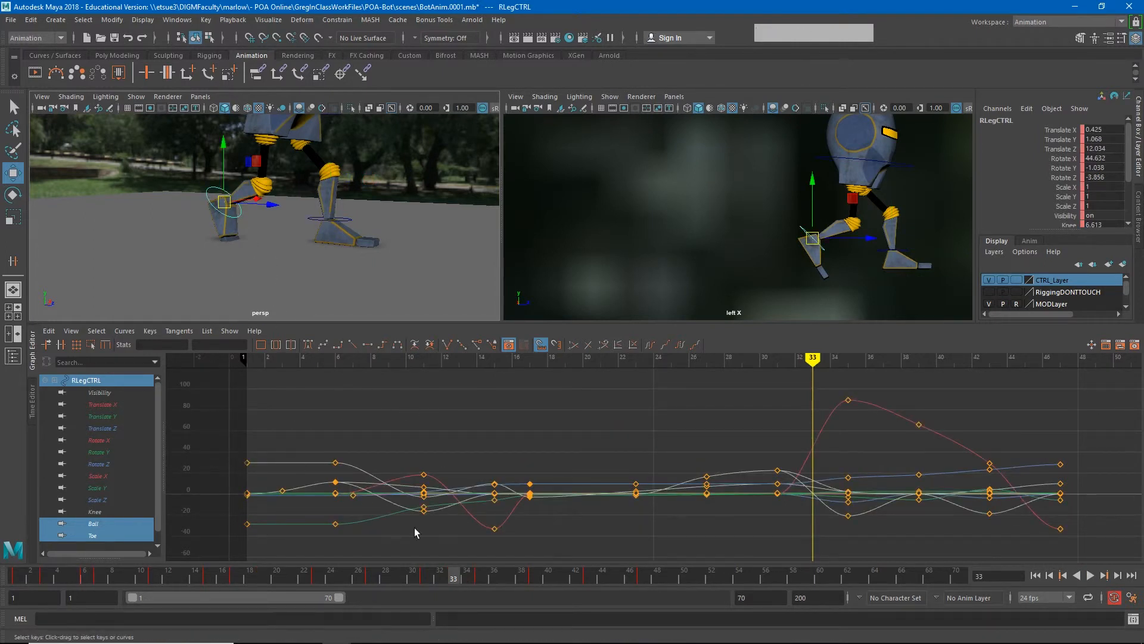
left_click_drag(441, 576, 231, 582)
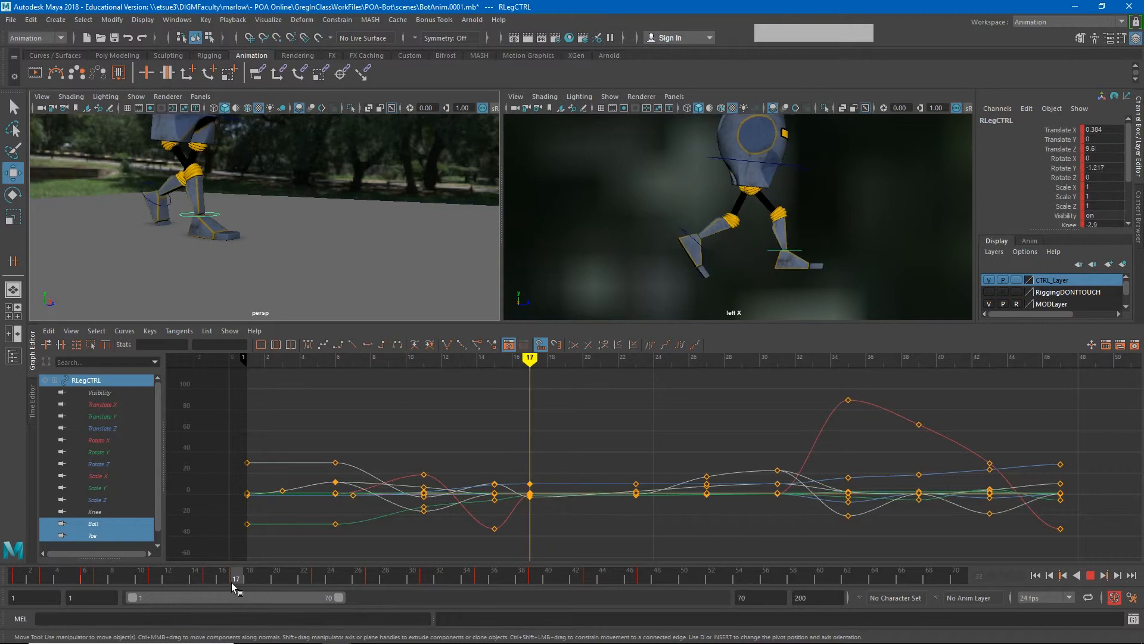
left_click(152, 203)
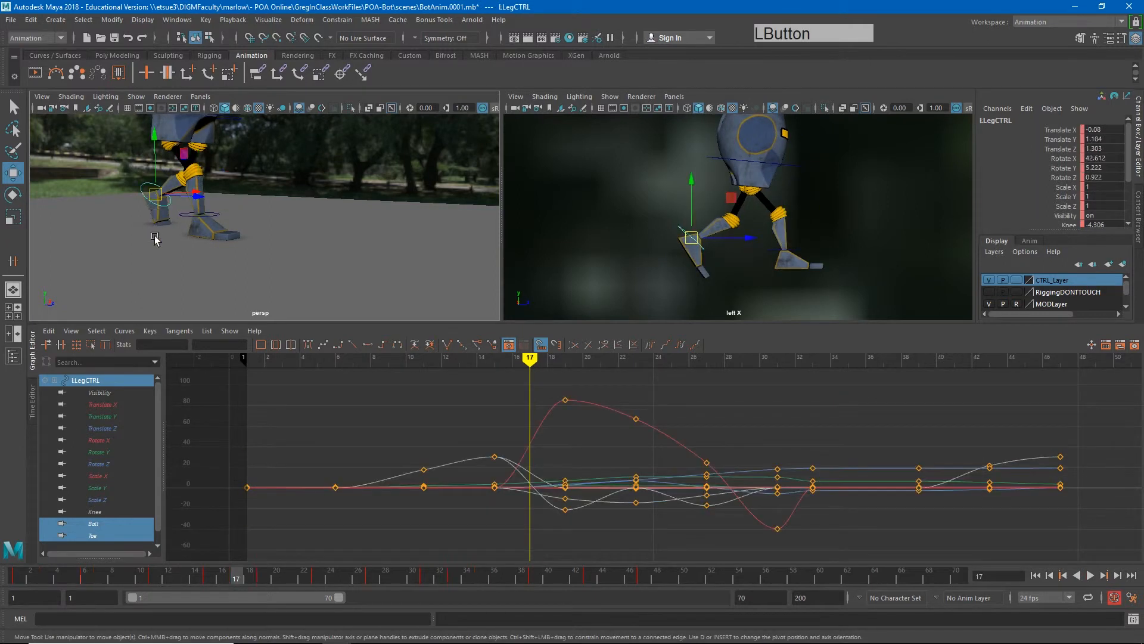
scroll(1070, 210, "down", 2)
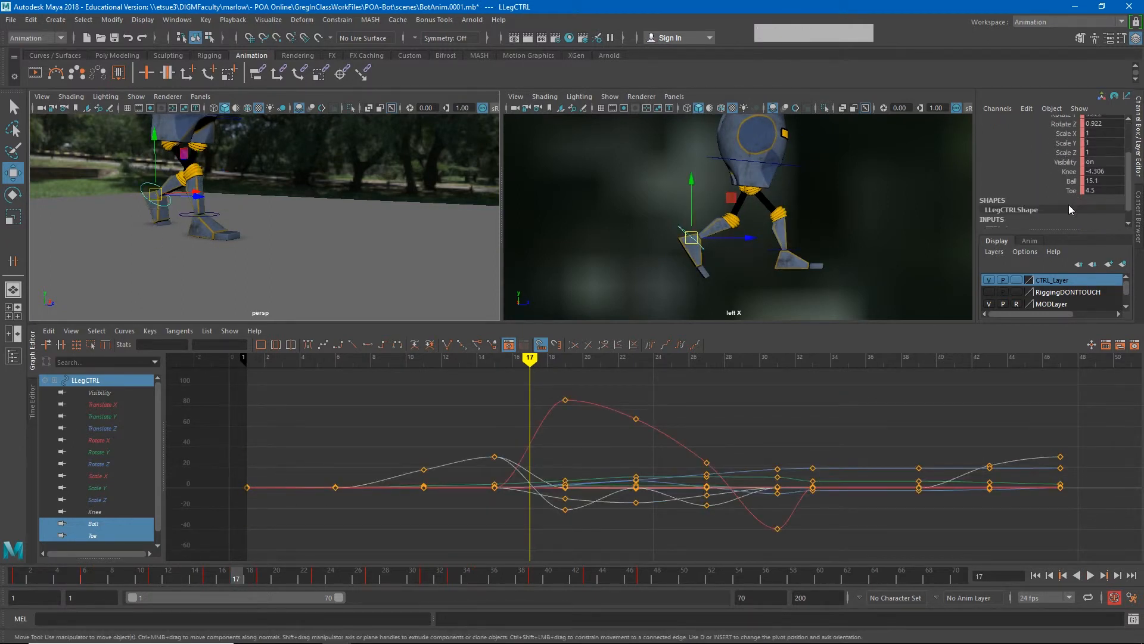
left_click(1071, 190)
middle_click_drag(264, 230, 301, 231)
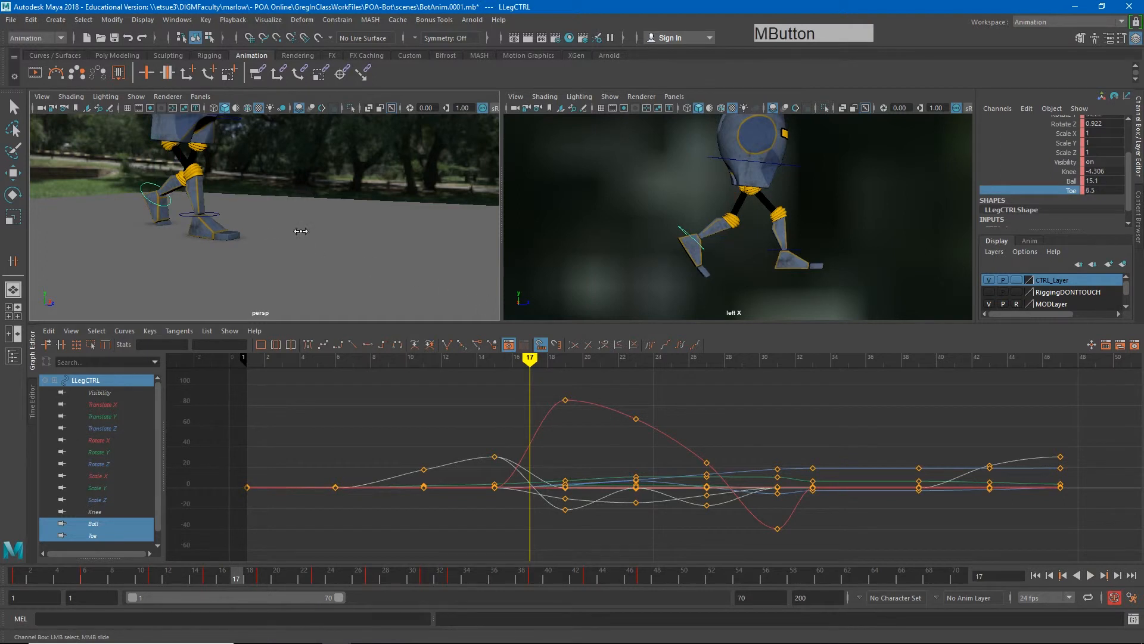
middle_click_drag(594, 258, 595, 257)
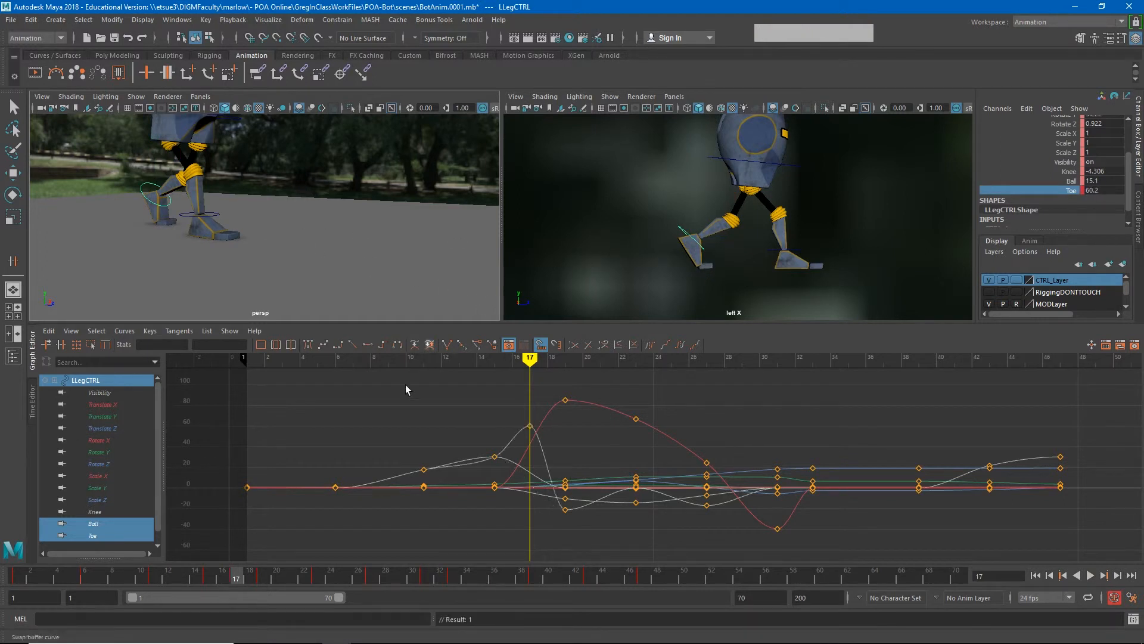
Set the right leg control's Toe to about 52.6 at frame 33 so the trailing toe lies flat.
left_click_drag(239, 578, 439, 556)
key("w")
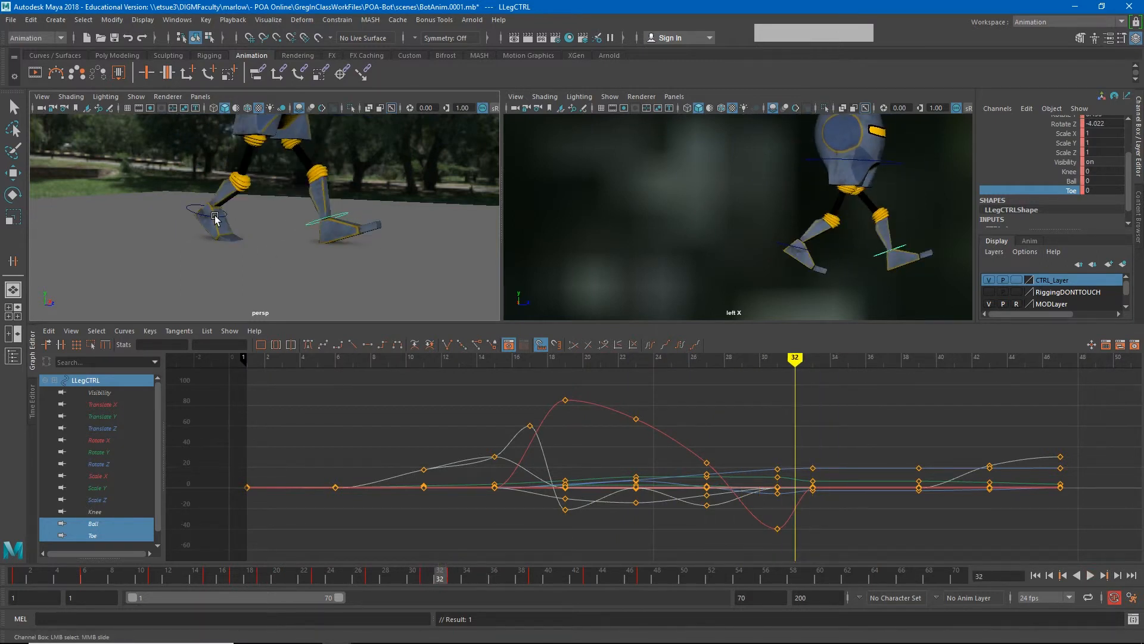
left_click(217, 222)
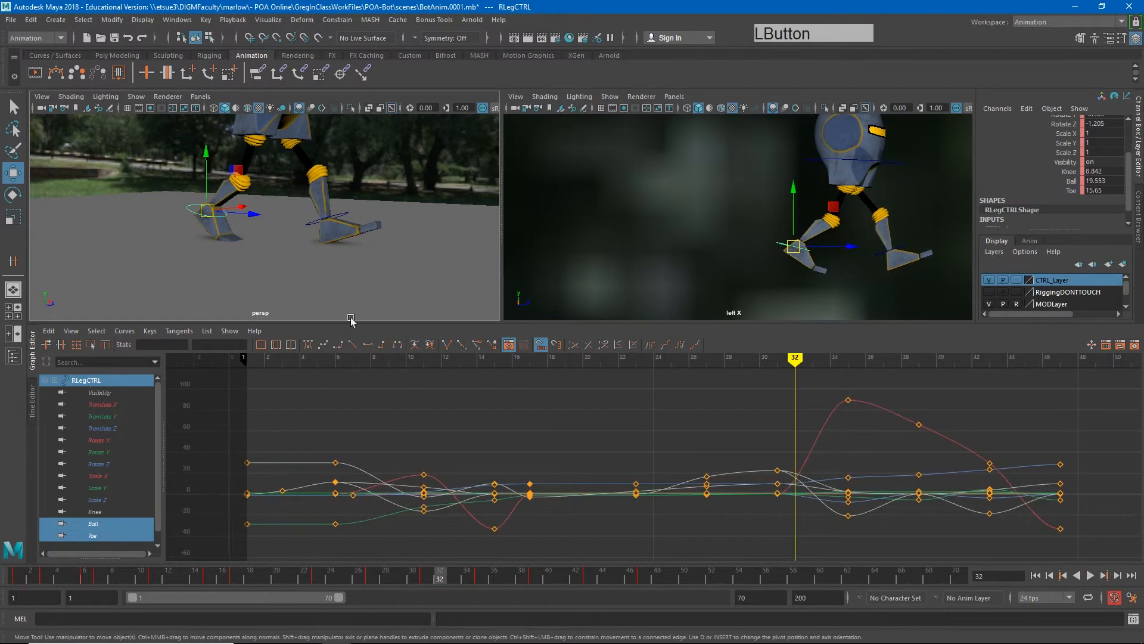
left_click(453, 576)
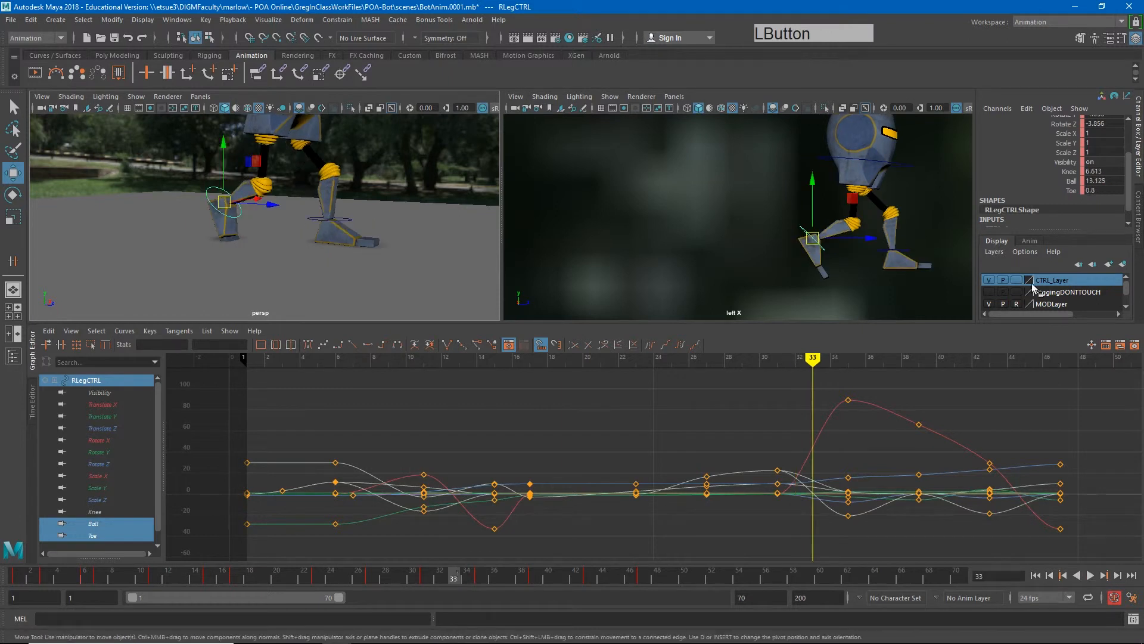
left_click(1071, 196)
middle_click_drag(608, 245, 594, 229)
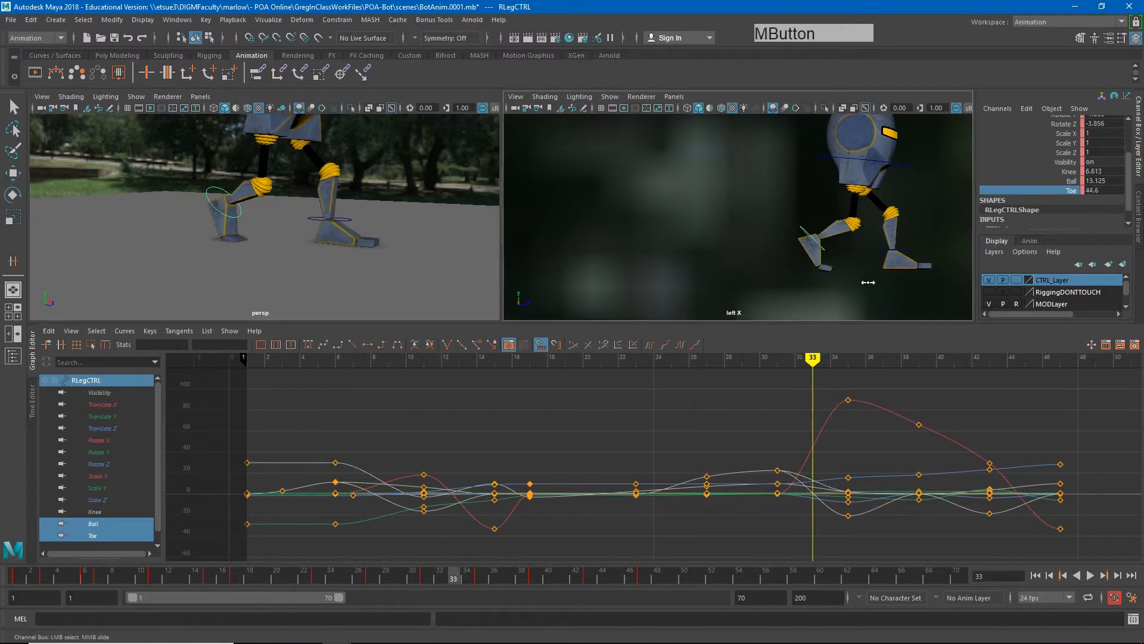
middle_click_drag(896, 290, 882, 289)
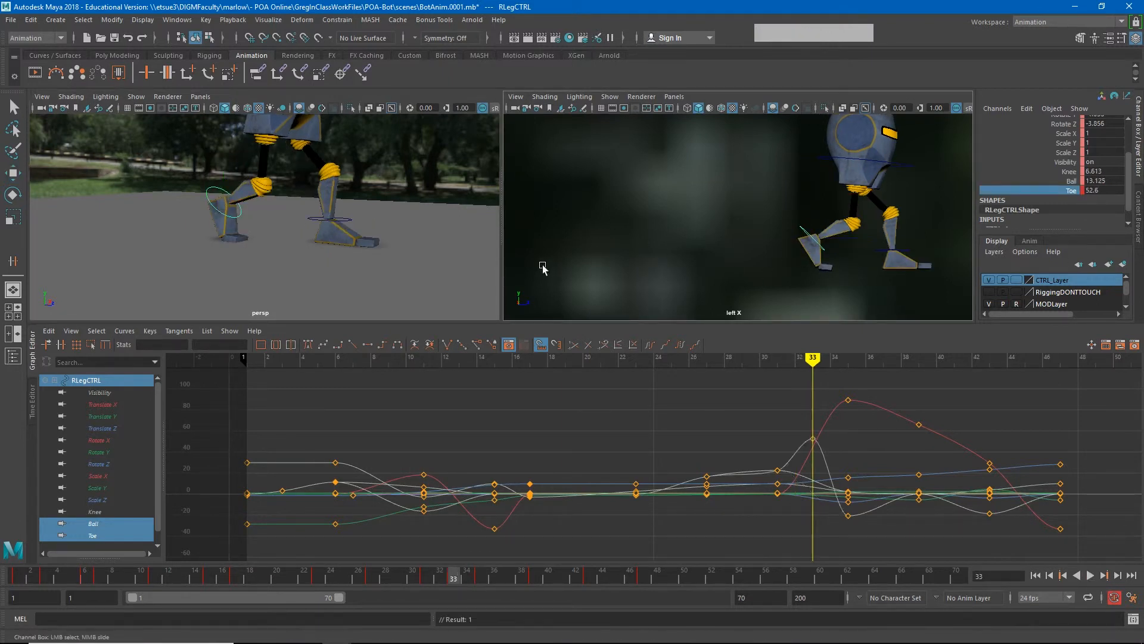
Scrub back to the start of the walk and play the animation to review the legs' motion.
key("w")
left_click(225, 179)
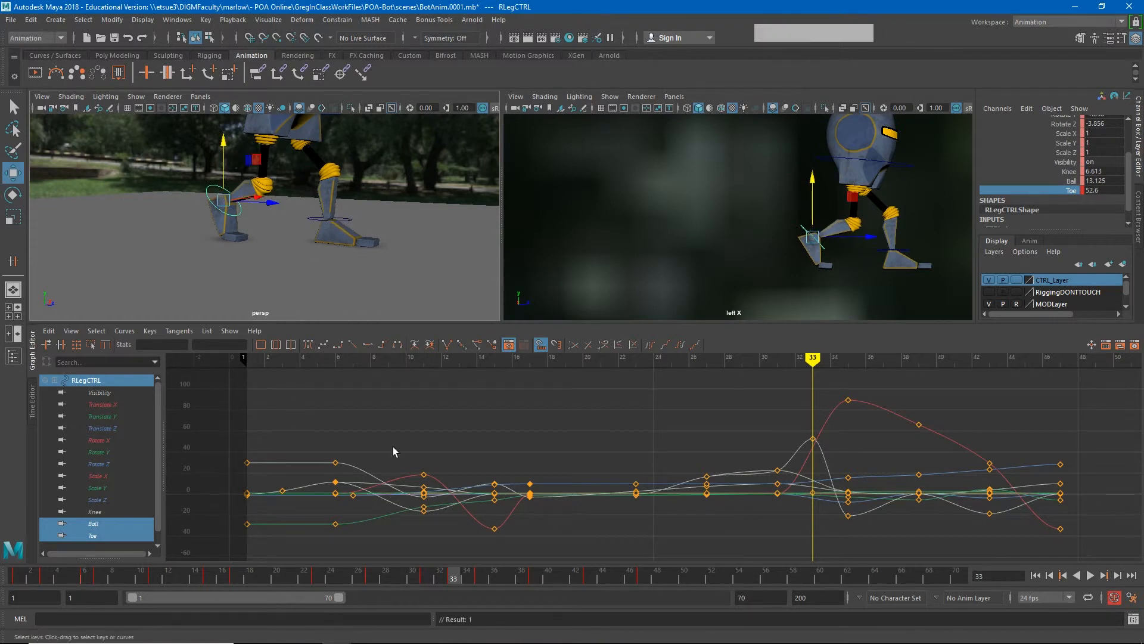
left_click_drag(437, 582, 71, 578)
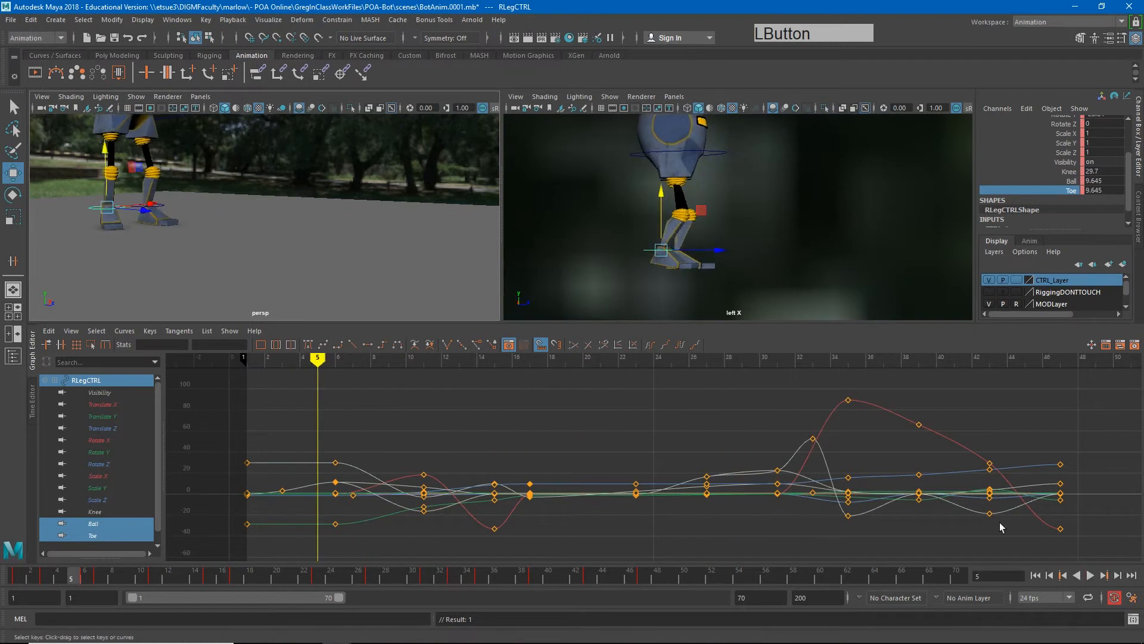
left_click(1092, 574)
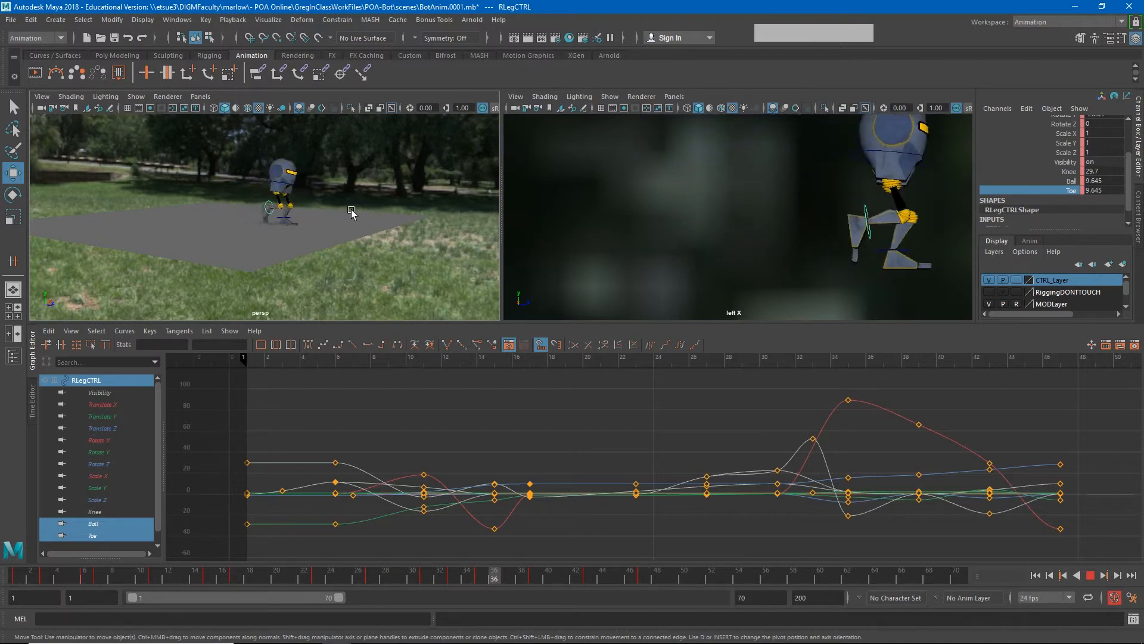
left_click(1090, 575)
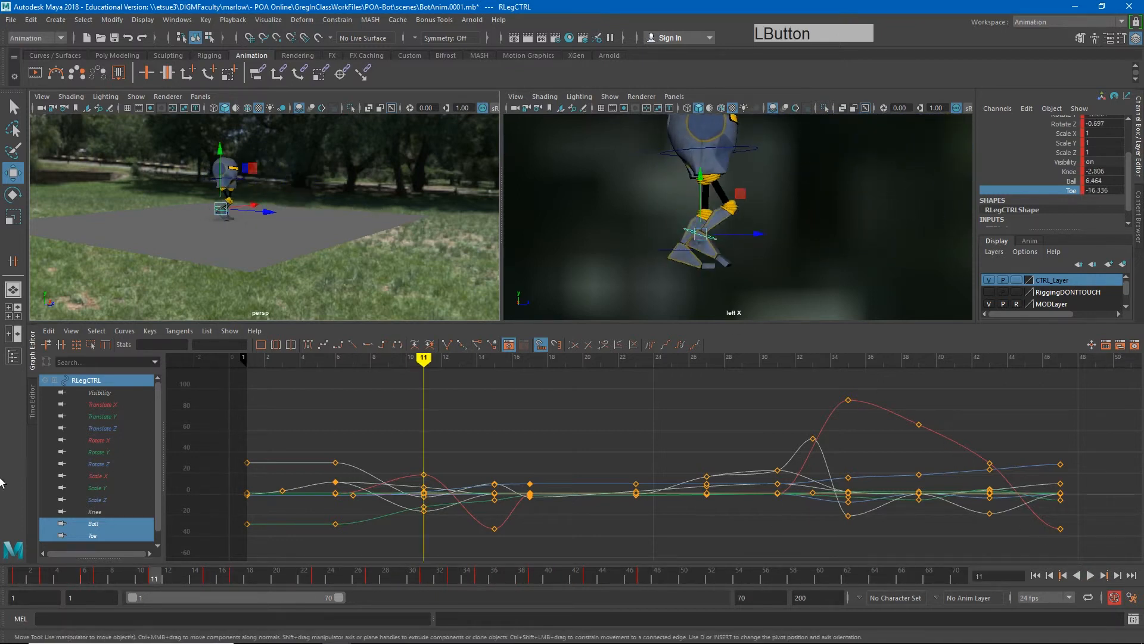
Nudge the right leg control slightly backward along Z at frame 16 and key it as the heel lands.
left_click_drag(31, 580, 208, 599)
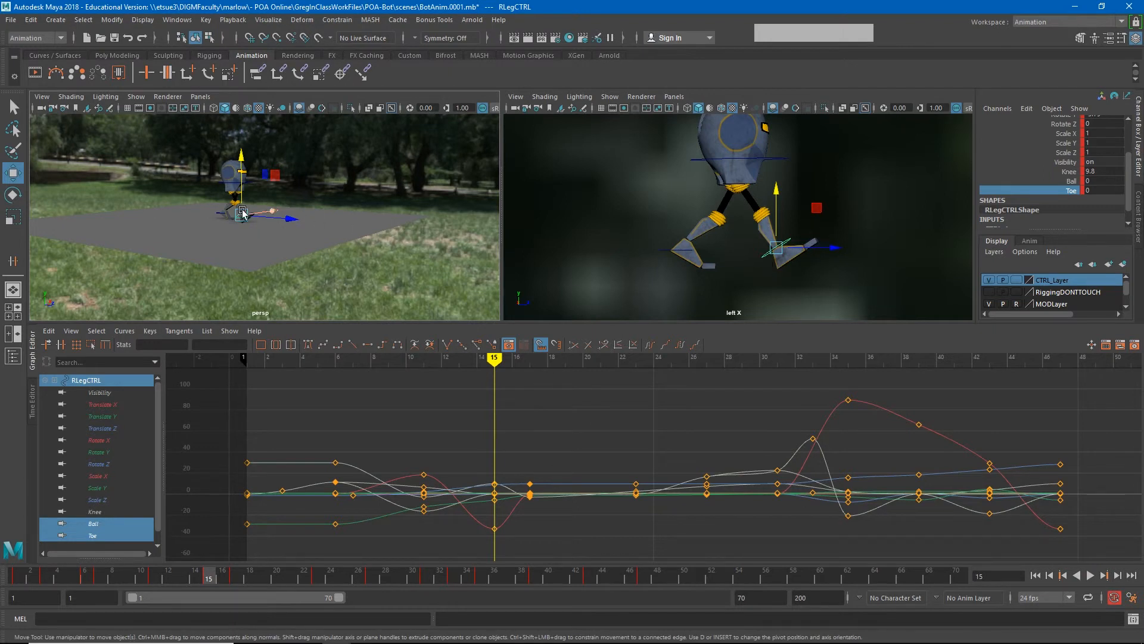
right_click_drag(684, 232, 823, 238, "alt")
middle_click_drag(822, 239, 720, 121, "alt")
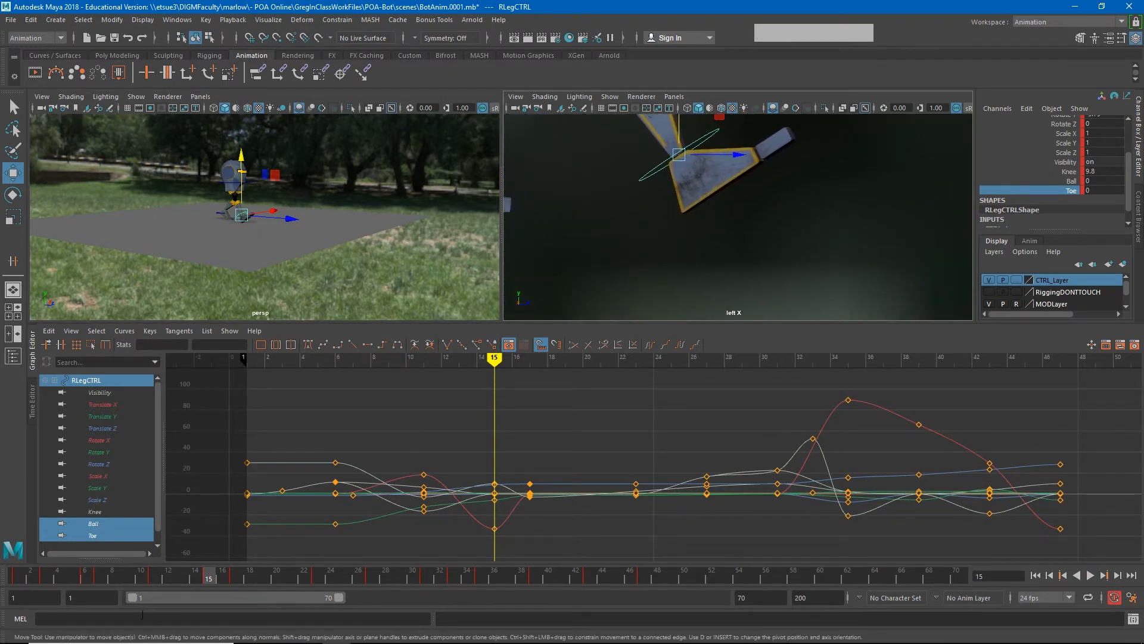
mouse_move(212, 578)
left_mouse_down()
mouse_move(235, 580)
mouse_move(204, 576)
mouse_move(235, 578)
mouse_move(219, 579)
left_mouse_up()
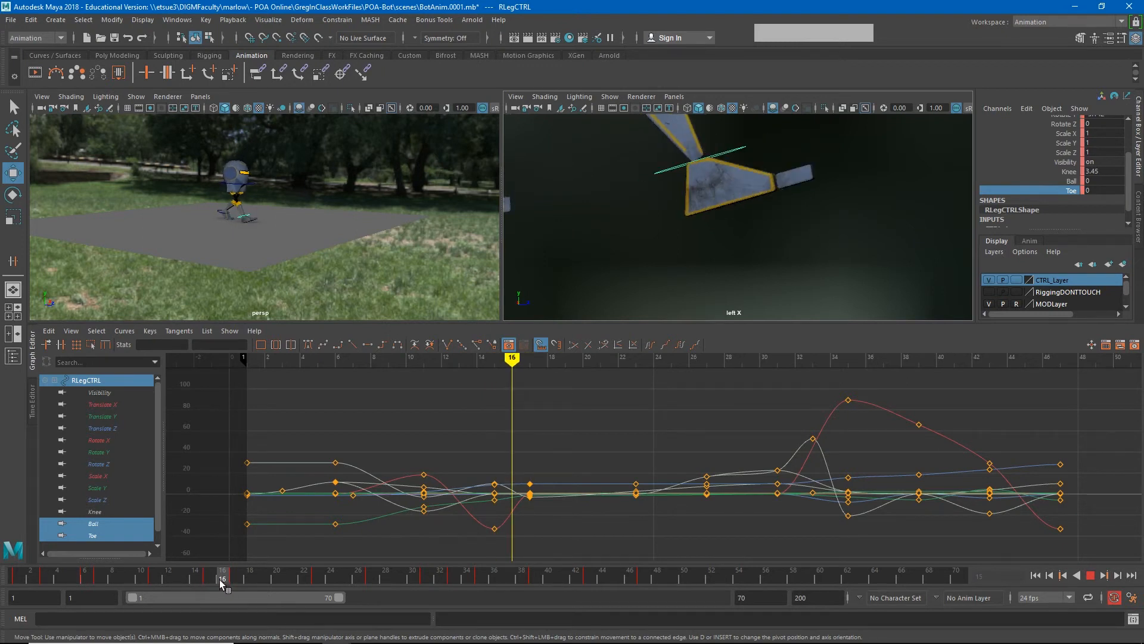
left_click_drag(756, 160, 749, 161)
key("s")
Nudge the left leg control slightly backward along Z at frame 32 as that heel lands.
left_click_drag(222, 578, 412, 578)
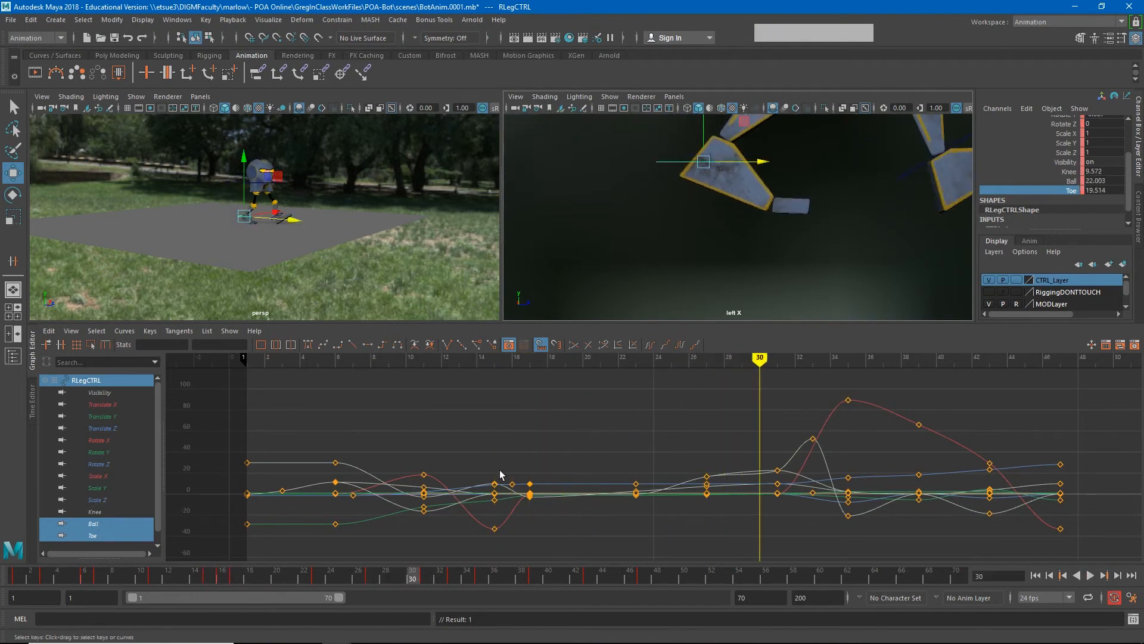
middle_click_drag(897, 205, 799, 215, "alt")
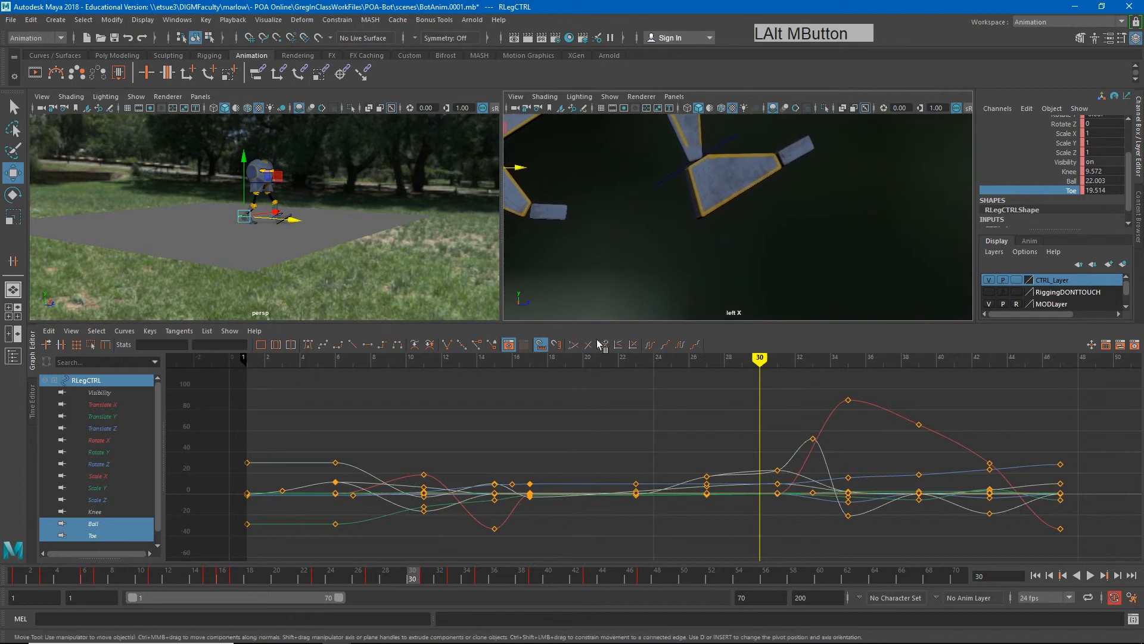
left_click(420, 581)
mouse_move(421, 581)
left_mouse_down()
mouse_move(455, 584)
mouse_move(443, 584)
left_mouse_up()
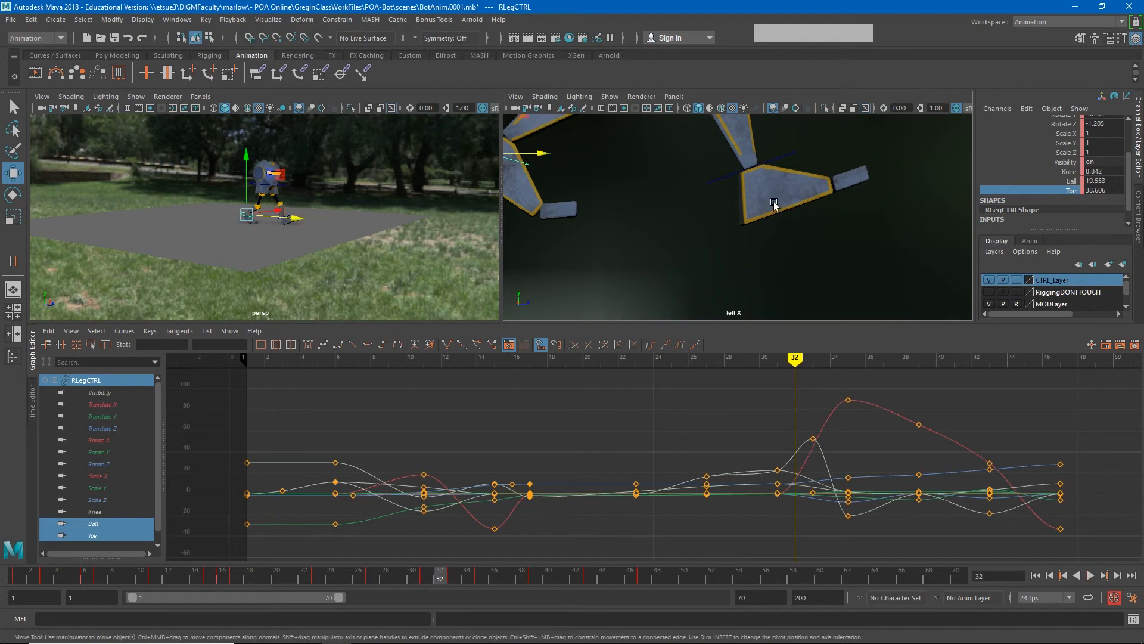
left_click(735, 173)
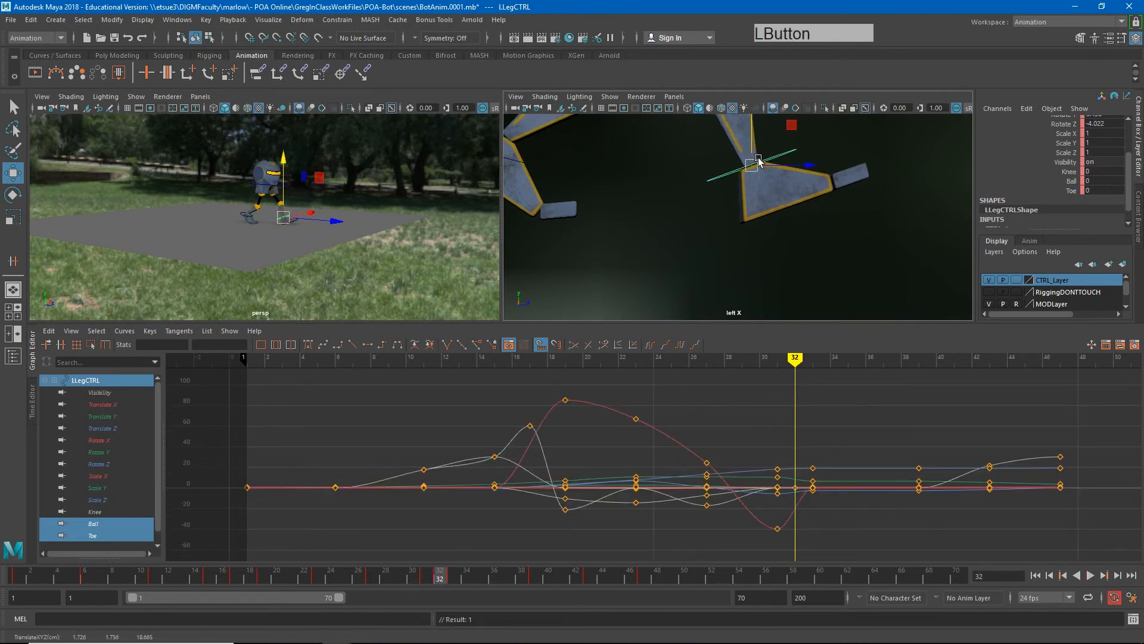
left_click_drag(786, 165, 782, 164)
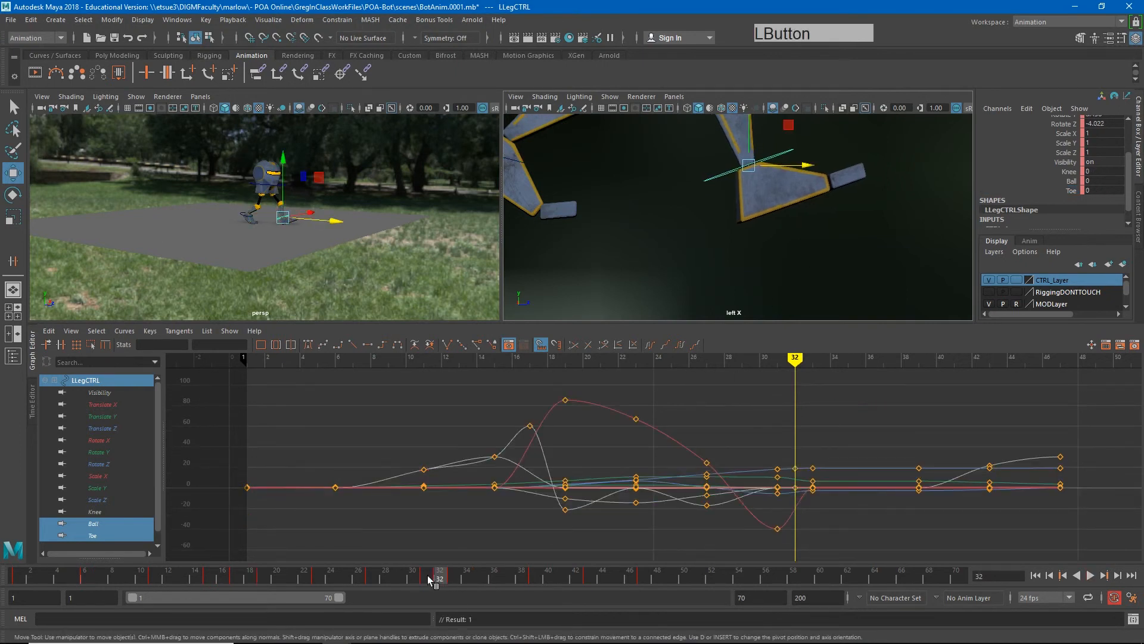
Return to frame 1, deselect the leg control and show the perspective view without the side view.
left_click_drag(430, 581, 2, 492)
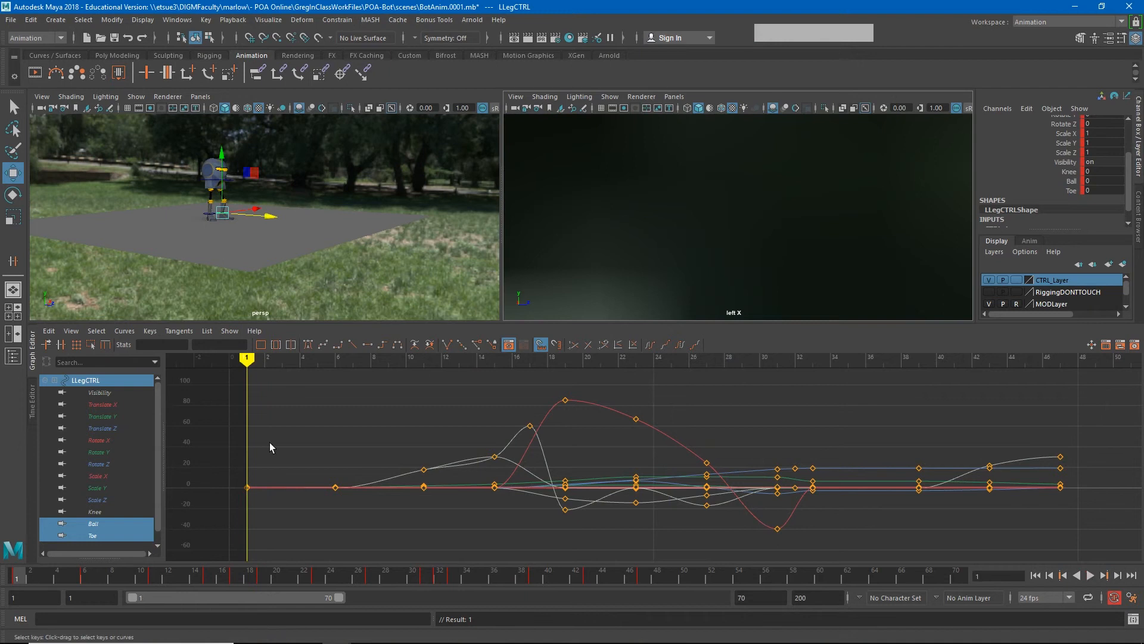
left_click(361, 216)
key("space")
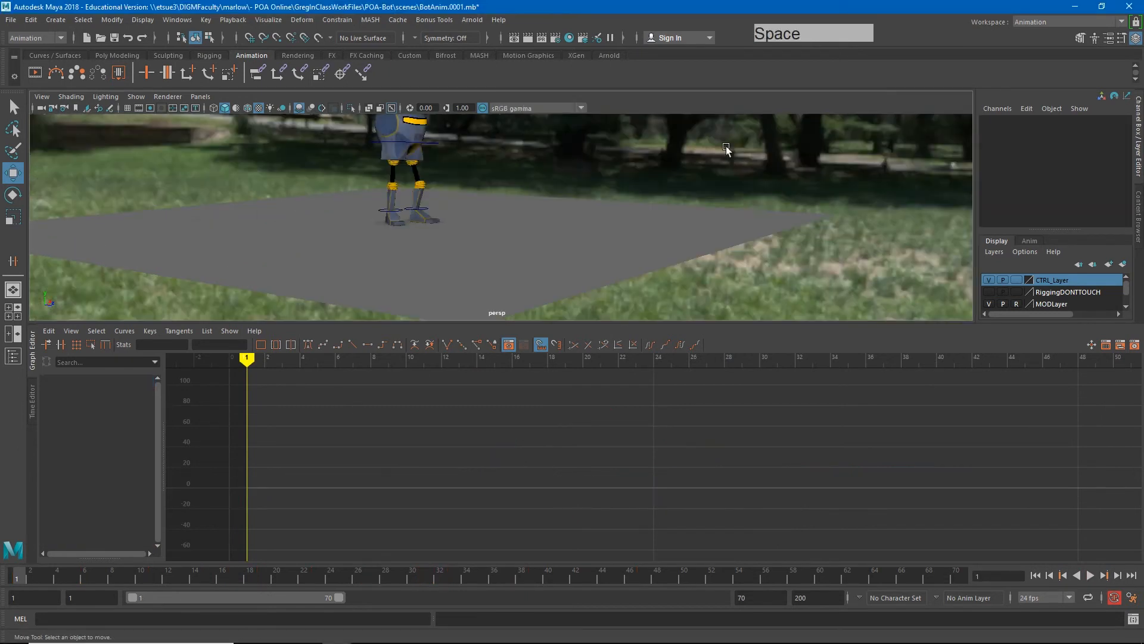
Switch the workspace to Maya Classic and frame the whole robot from the front at an angle.
left_click(1123, 24)
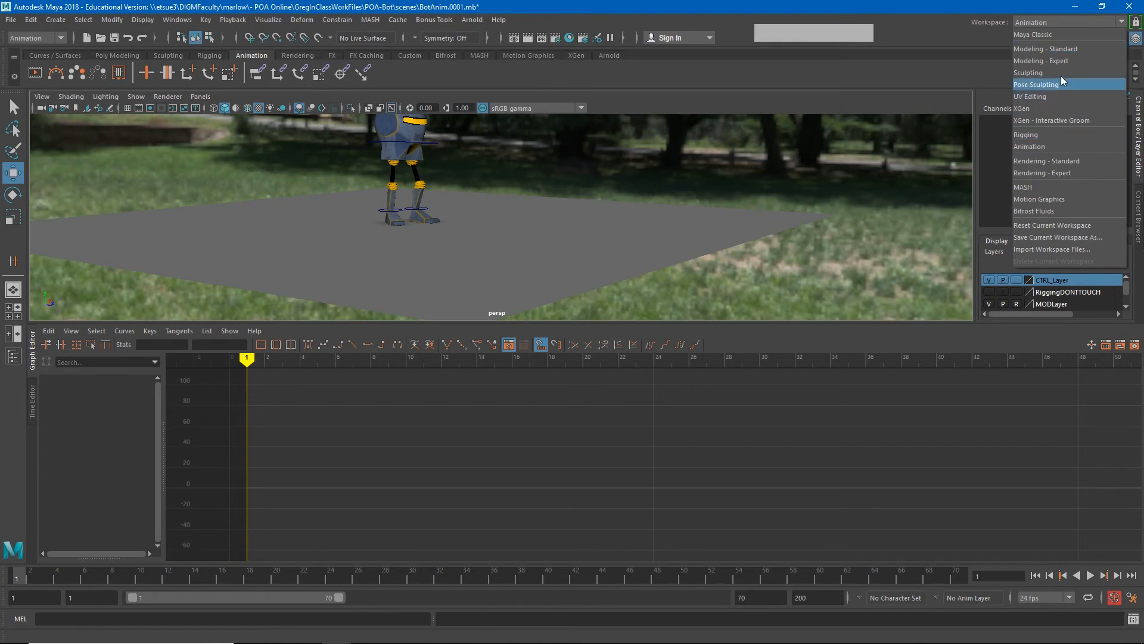
left_click(1037, 34)
right_click_drag(517, 296, 764, 309, "alt")
middle_click_drag(631, 321, 577, 304, "alt")
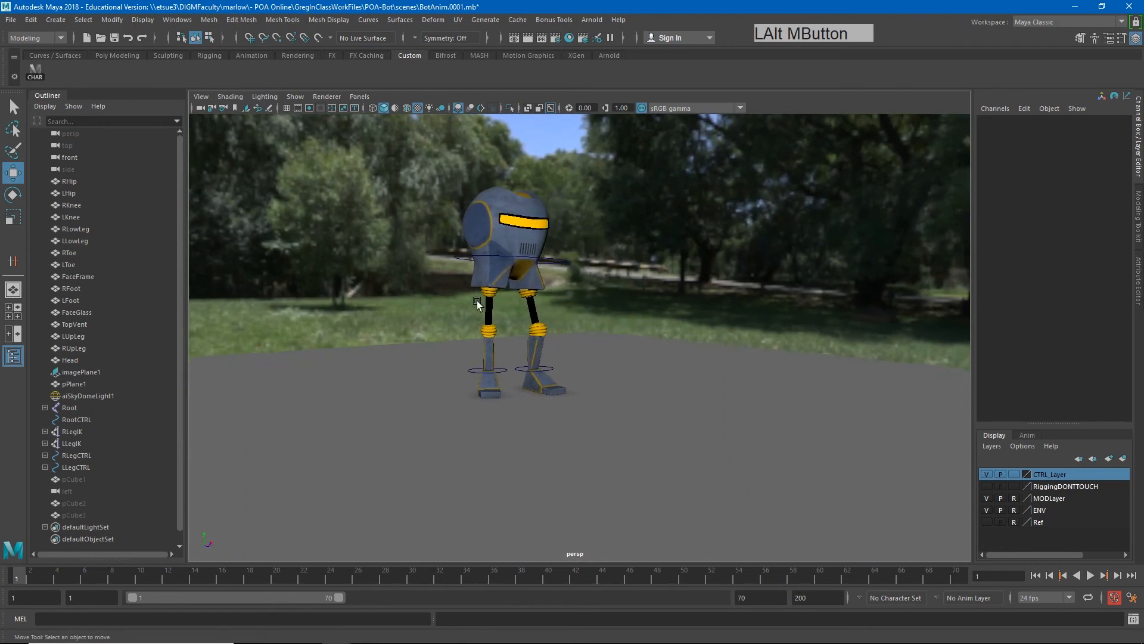
left_click_drag(478, 304, 628, 338, "alt")
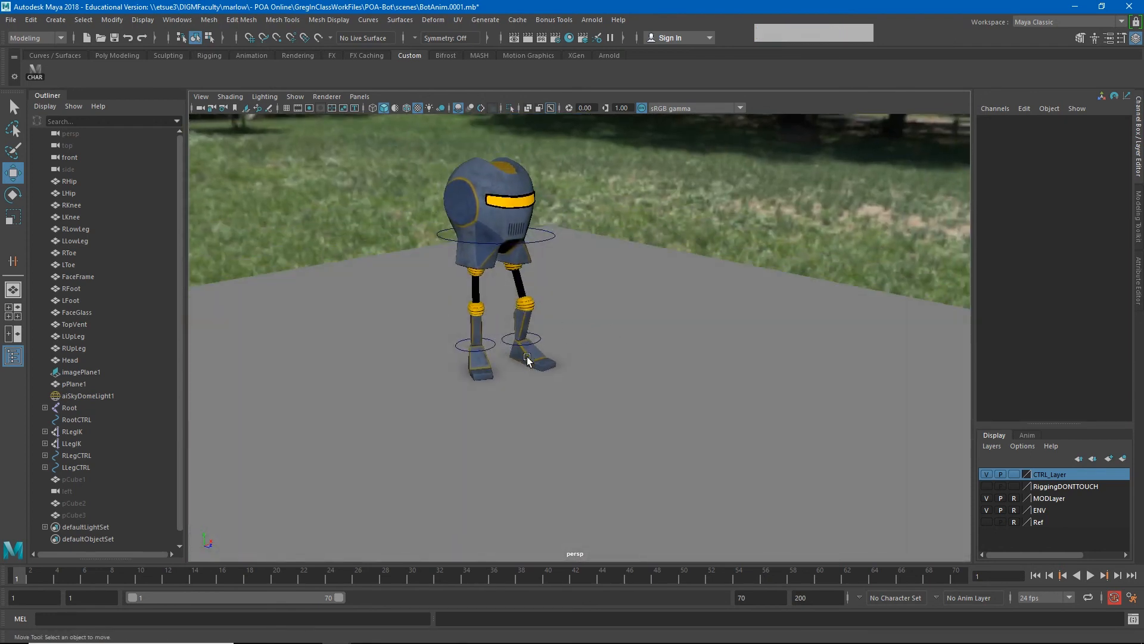